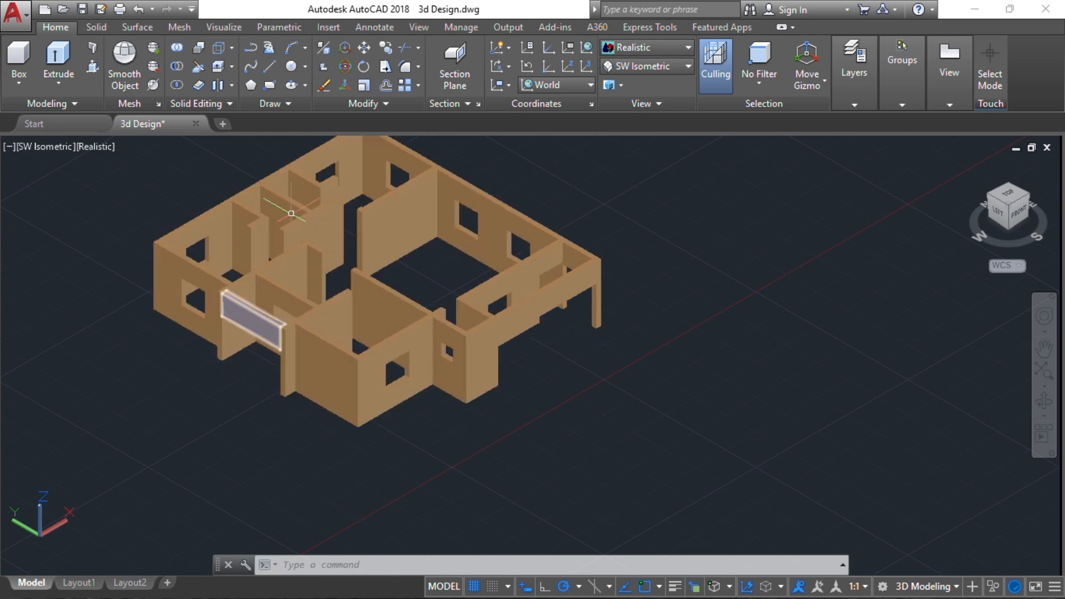
Examine the 3D house's walls, window openings, porch beams and corner column from several distances and angles
{"action": "left_click", "coordinate": [474, 301]}
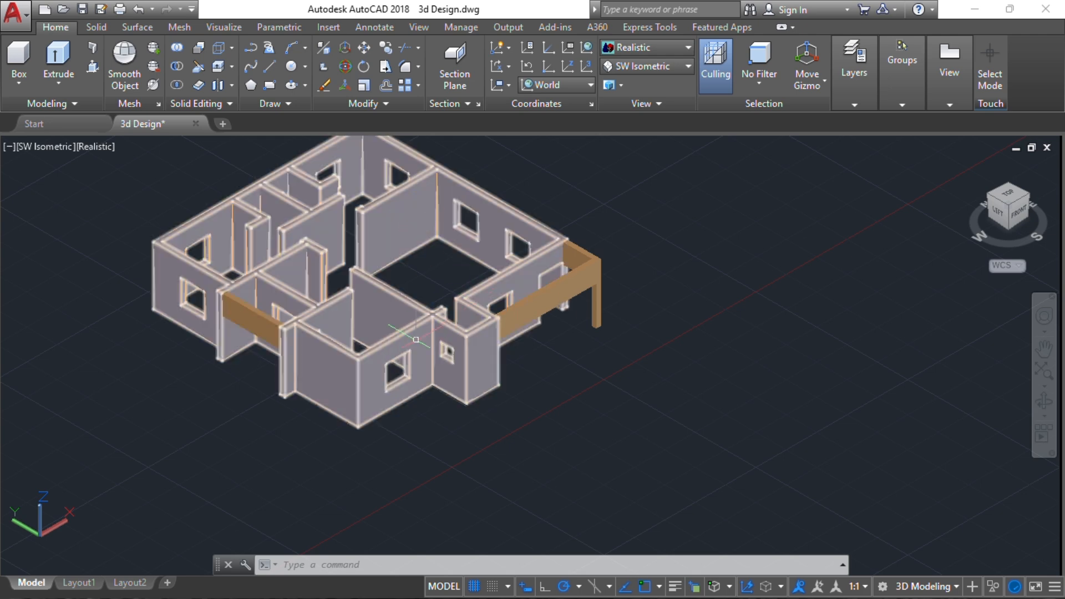
{"action": "scroll", "coordinate": [364, 416], "scroll_direction": "up", "scroll_amount": 5}
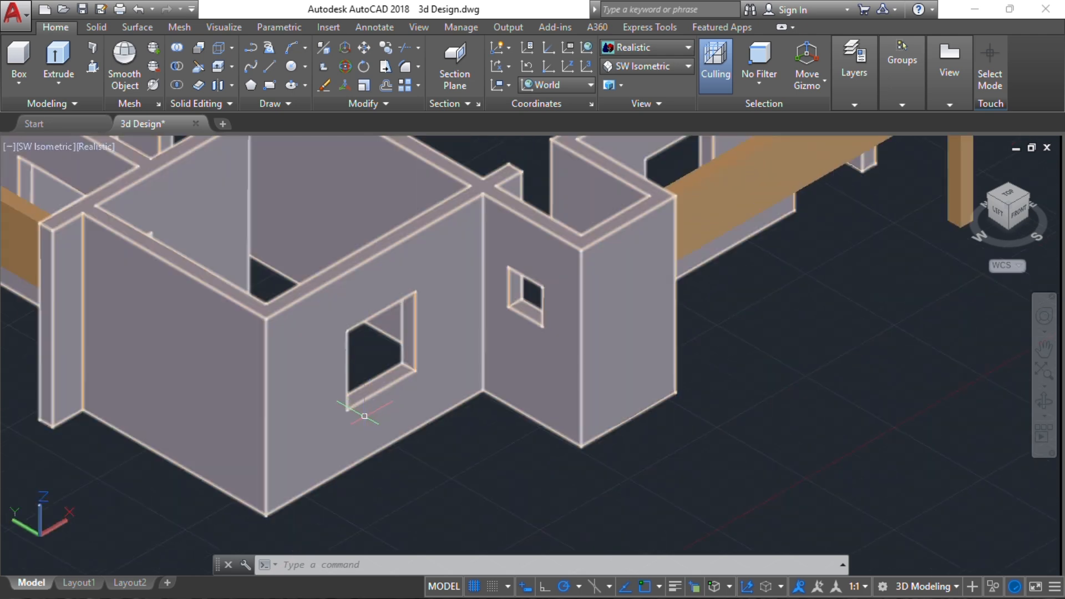
{"action": "scroll", "coordinate": [633, 304], "scroll_direction": "down", "scroll_amount": 6}
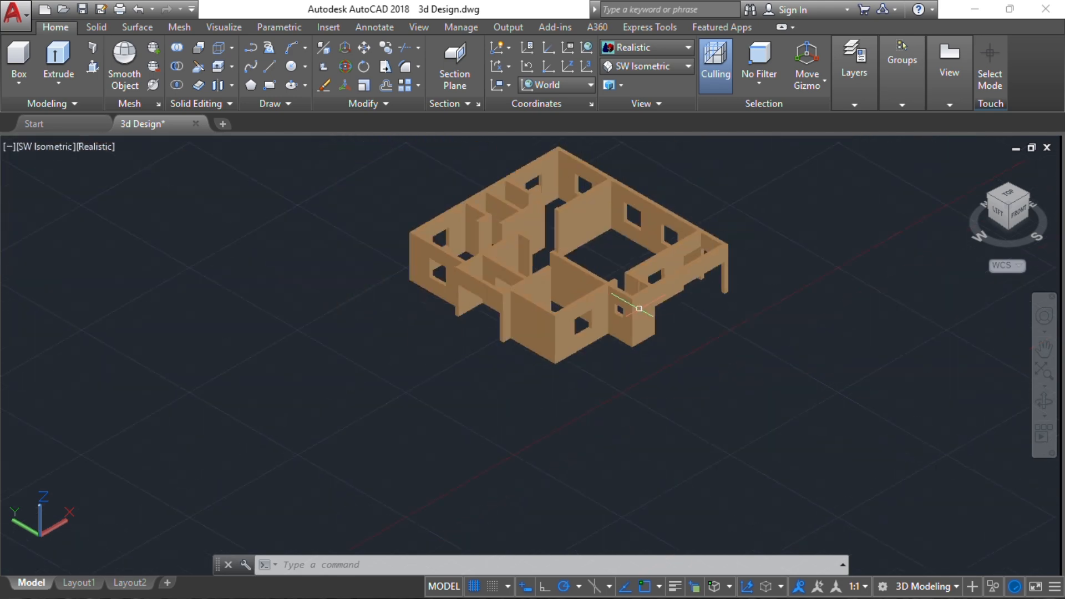
{"action": "middle_click_drag", "start_coordinate": [655, 336], "coordinate": [595, 362]}
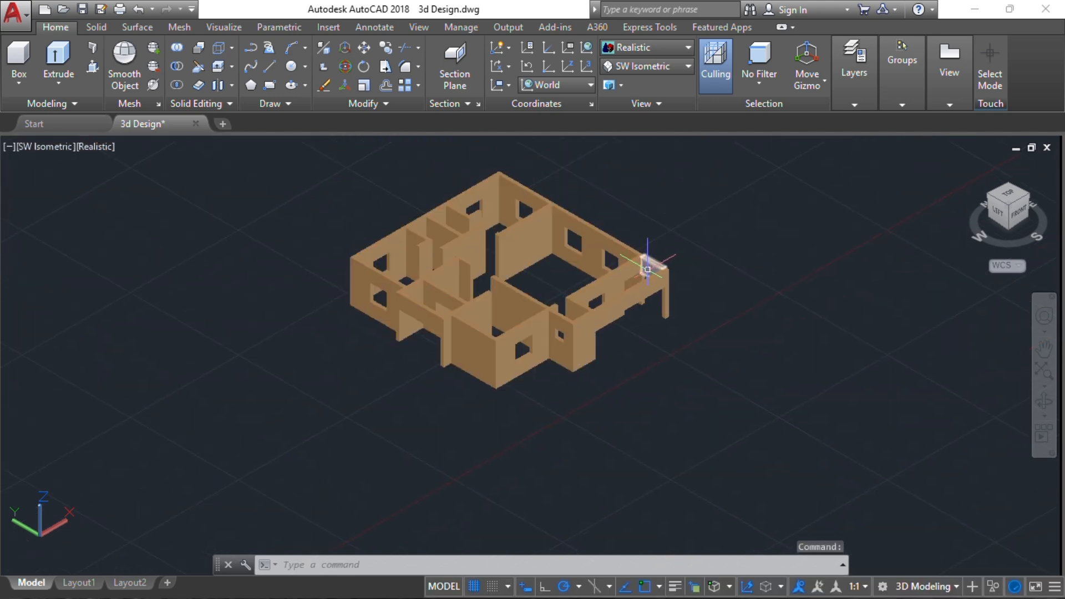
{"action": "scroll", "coordinate": [627, 286], "scroll_direction": "up", "scroll_amount": 4}
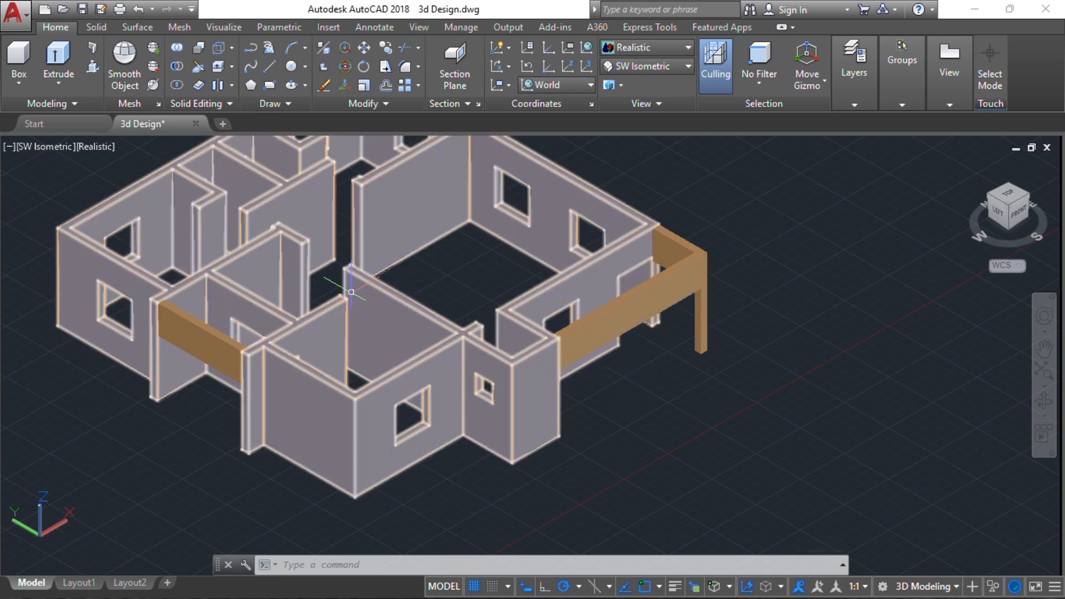
{"action": "mouse_move", "coordinate": [360, 270]}
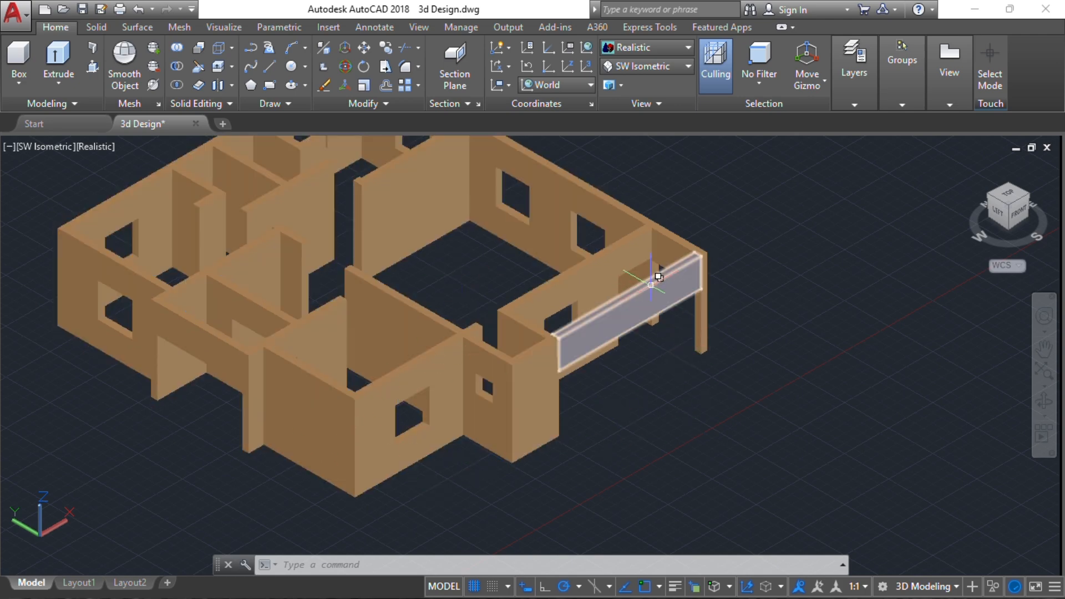
{"action": "scroll", "coordinate": [638, 269], "scroll_direction": "up", "scroll_amount": 3}
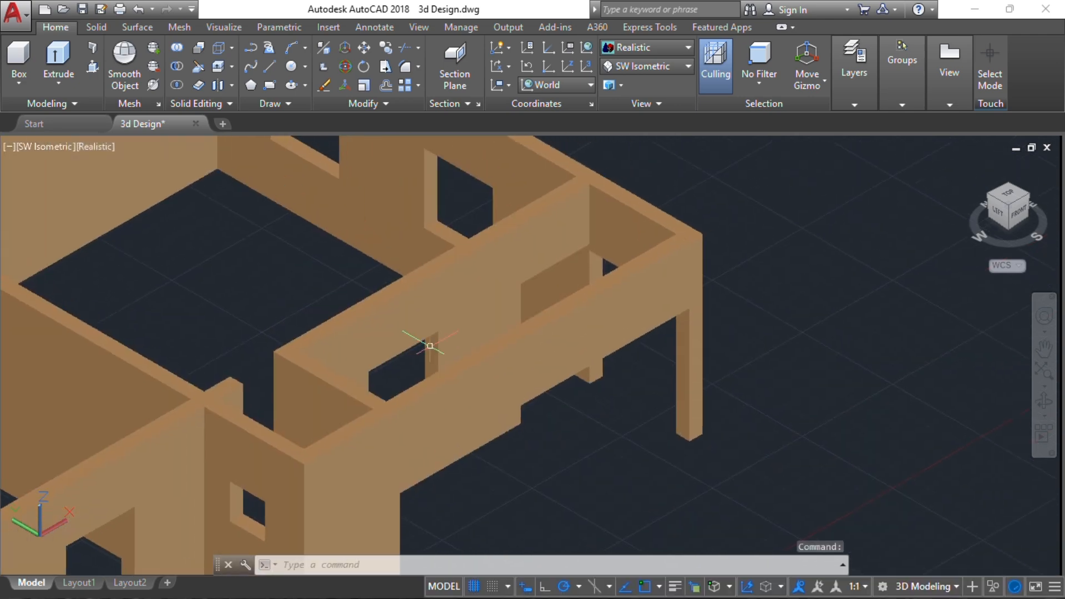
{"action": "middle_click_drag", "start_coordinate": [561, 307], "coordinate": [491, 272]}
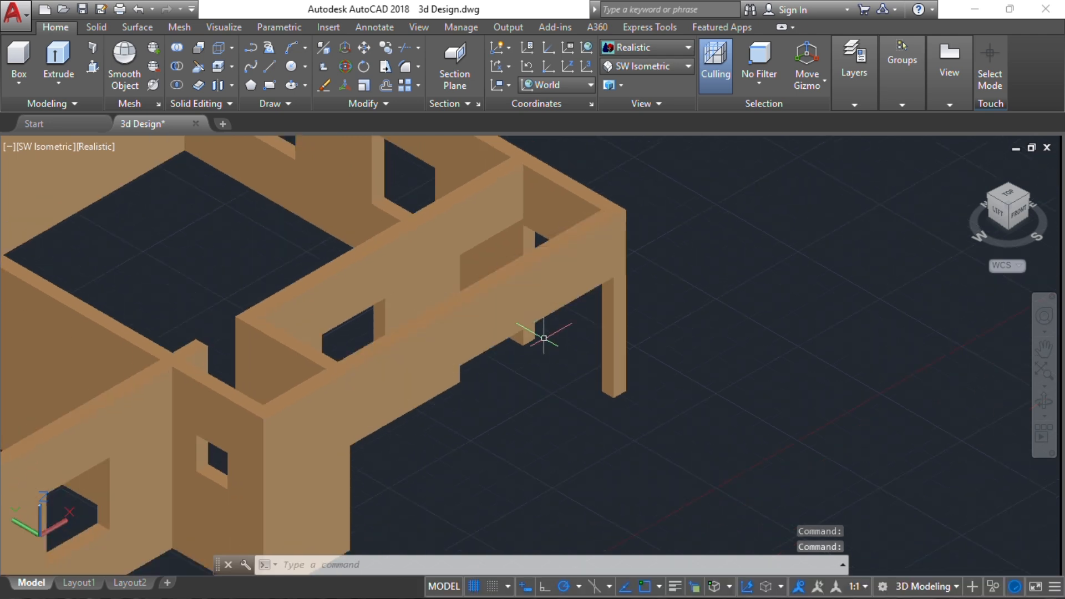
{"action": "scroll", "coordinate": [491, 278], "scroll_direction": "up", "scroll_amount": 1}
{"action": "scroll", "coordinate": [411, 280], "scroll_direction": "down", "scroll_amount": 2}
{"action": "middle_click_drag", "start_coordinate": [345, 294], "coordinate": [740, 261]}
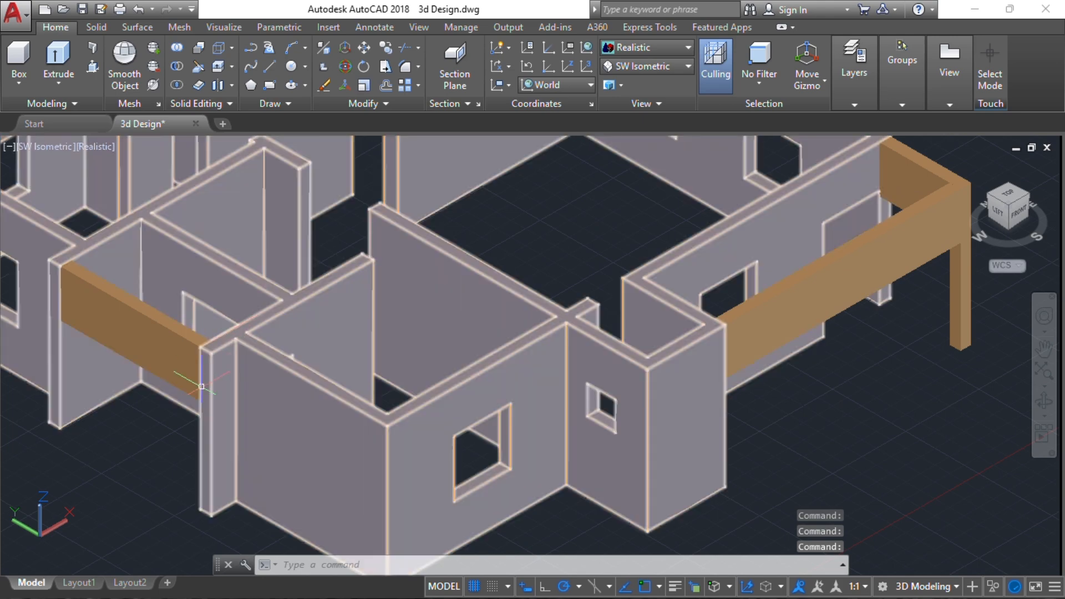
{"action": "middle_click_drag", "start_coordinate": [412, 308], "coordinate": [250, 285], "text": "shift"}
{"action": "middle_click_drag", "start_coordinate": [555, 333], "coordinate": [684, 309], "text": "shift"}
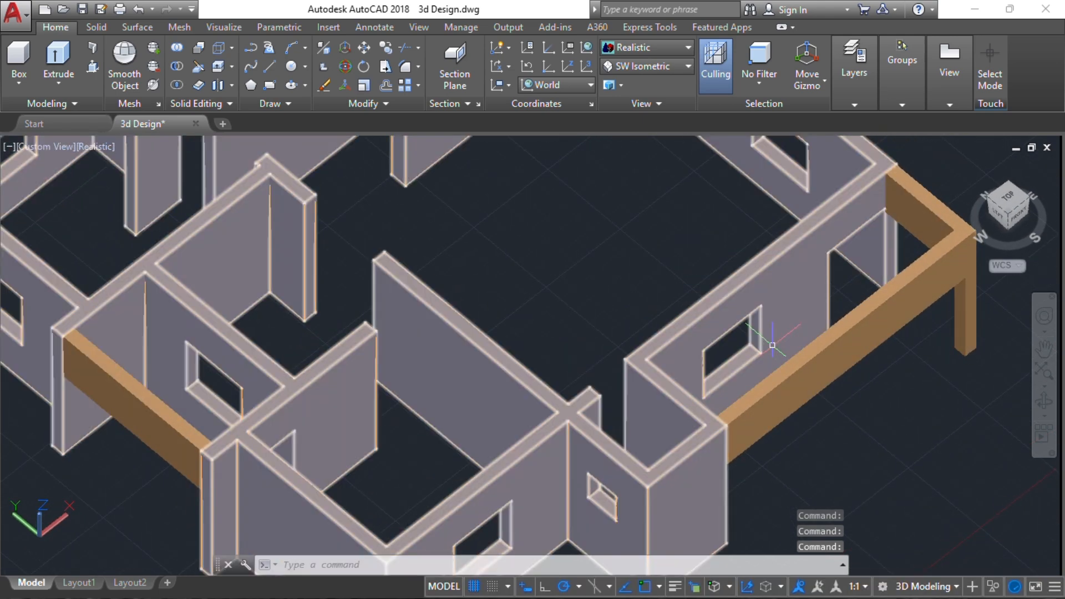
{"action": "middle_click_drag", "start_coordinate": [772, 344], "coordinate": [494, 302]}
{"action": "middle_click_drag", "start_coordinate": [618, 344], "coordinate": [631, 283], "text": "shift"}
{"action": "scroll", "coordinate": [625, 295], "scroll_direction": "down", "scroll_amount": 4}
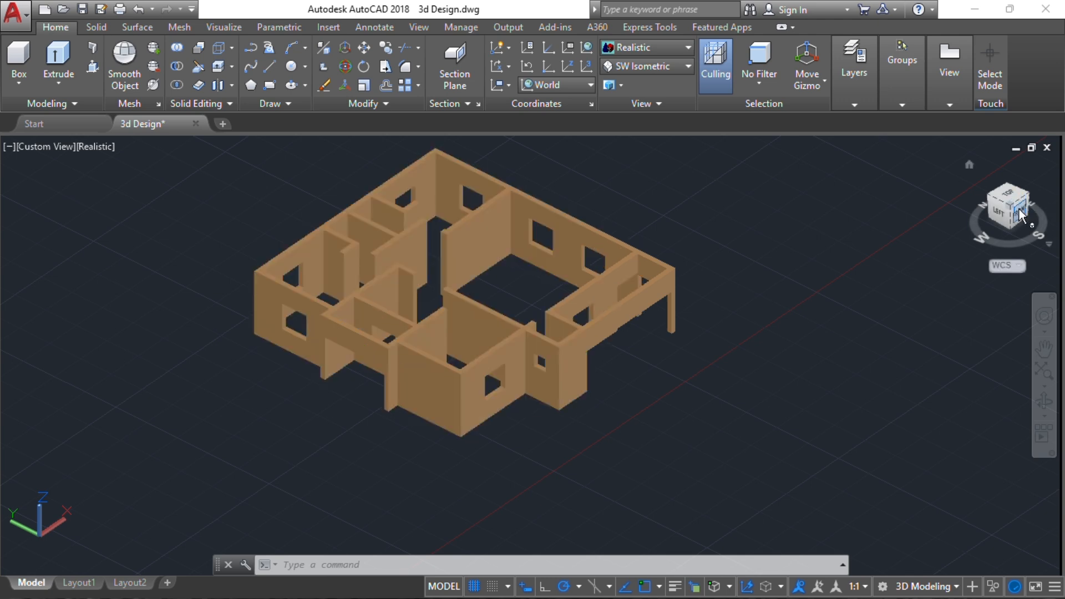
{"action": "left_click", "coordinate": [669, 300]}
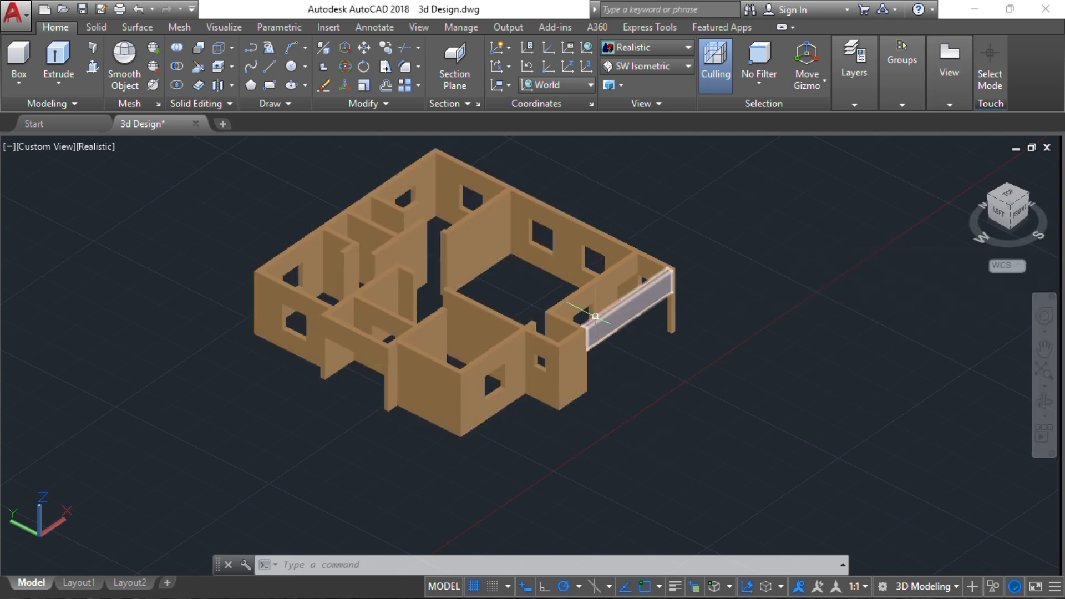
Try starting a line over the wall faces with dynamic UCS detection, toggling Dynamic UCS off and on
{"action": "left_click", "coordinate": [269, 68]}
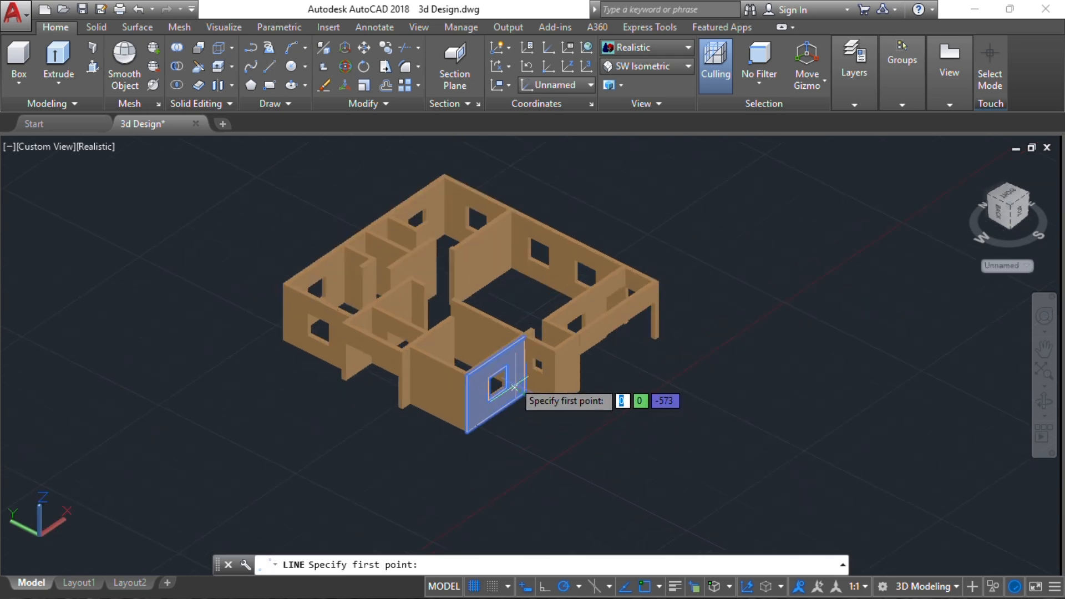
{"action": "scroll", "coordinate": [514, 381], "scroll_direction": "up", "scroll_amount": 4}
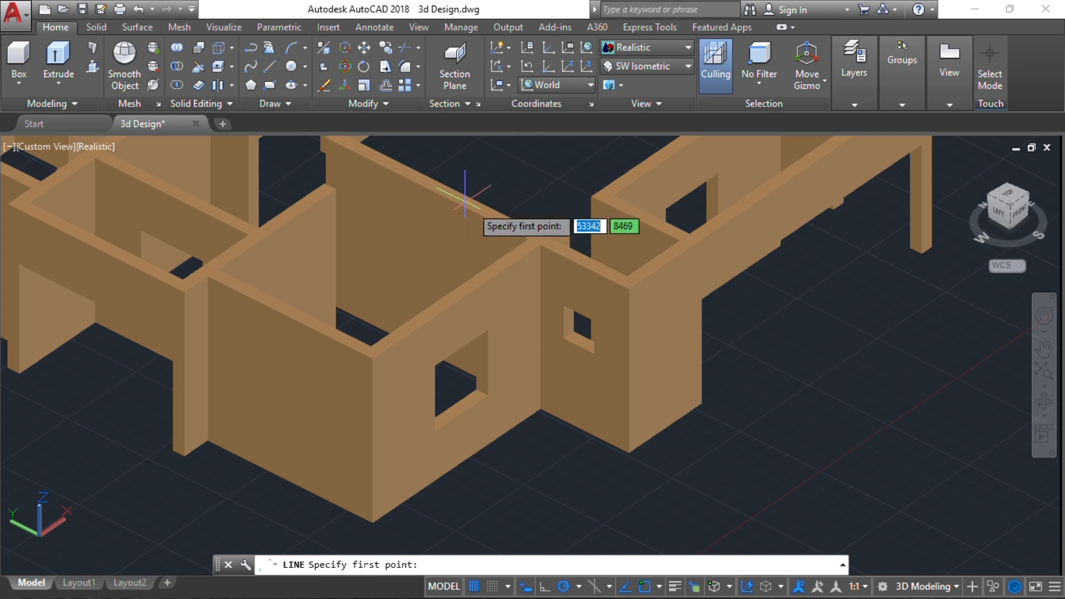
{"action": "scroll", "coordinate": [477, 206], "scroll_direction": "up", "scroll_amount": 2}
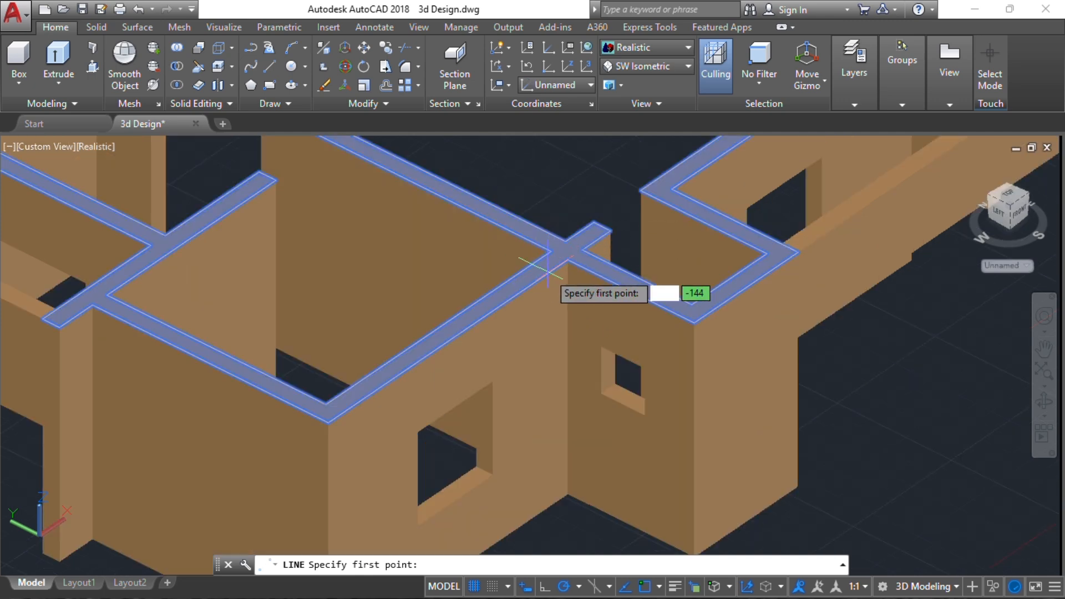
{"action": "scroll", "coordinate": [547, 260], "scroll_direction": "down", "scroll_amount": 2}
{"action": "middle_click_drag", "start_coordinate": [548, 260], "coordinate": [598, 346], "text": "shift"}
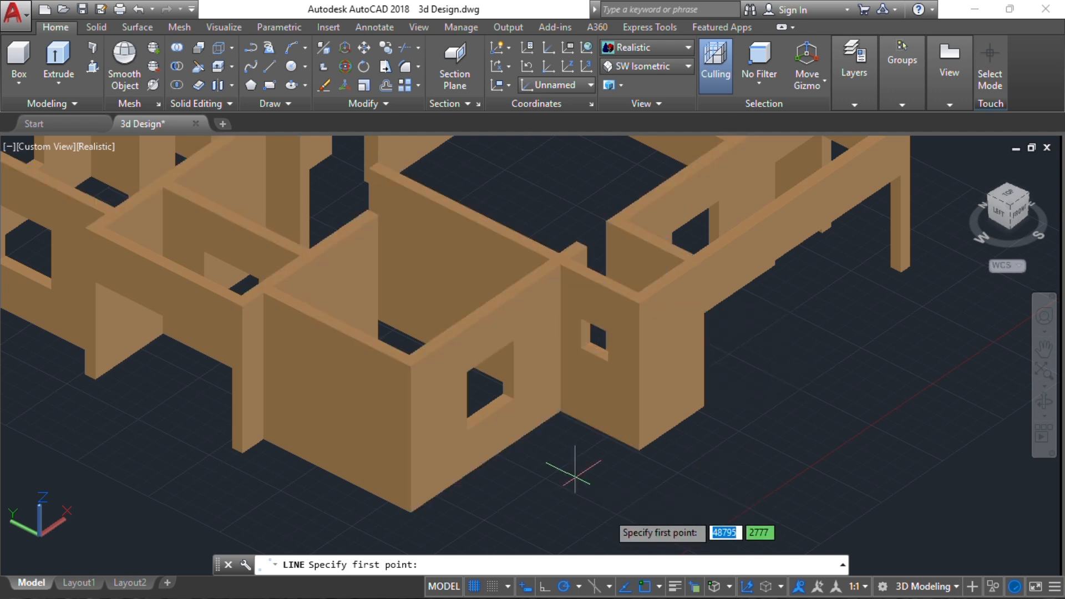
{"action": "left_click", "coordinate": [747, 586]}
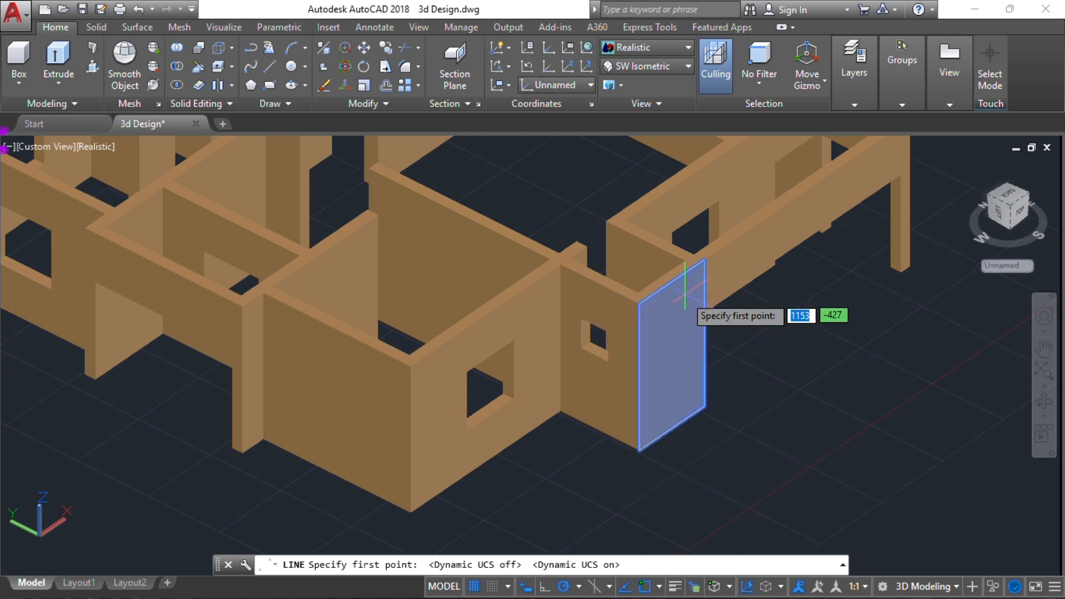
{"action": "key", "text": "Escape"}
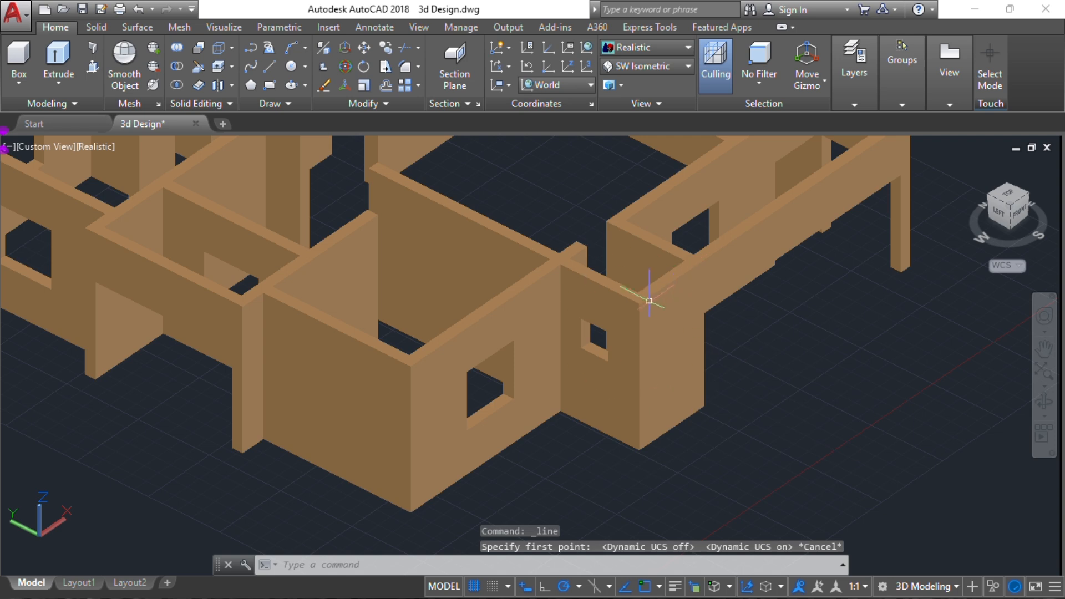
{"action": "middle_click_drag", "start_coordinate": [637, 322], "coordinate": [580, 349]}
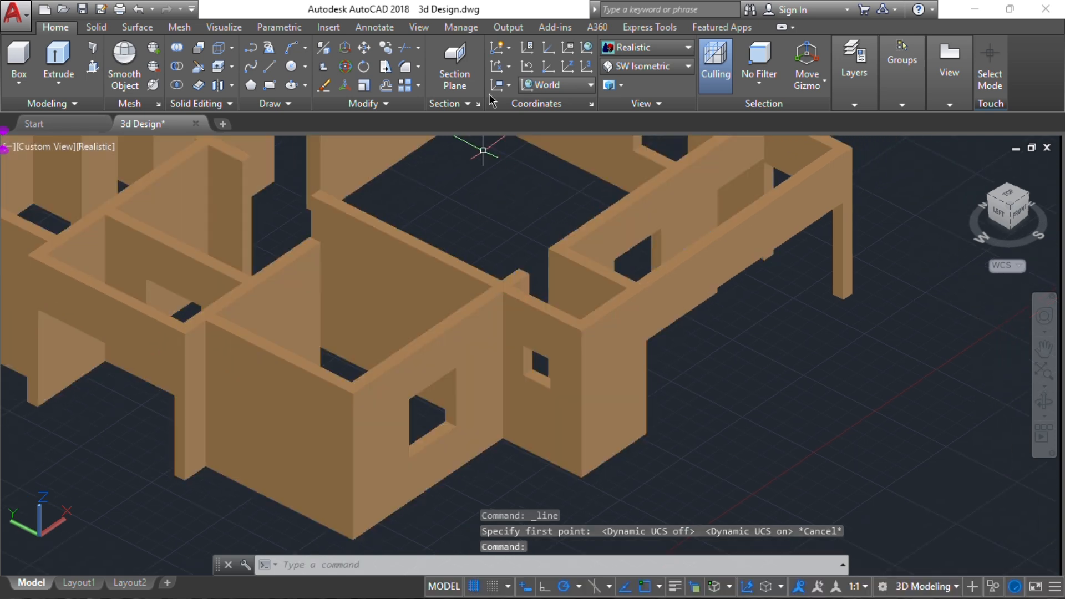
{"action": "left_click", "coordinate": [554, 85]}
{"action": "left_click", "coordinate": [555, 85]}
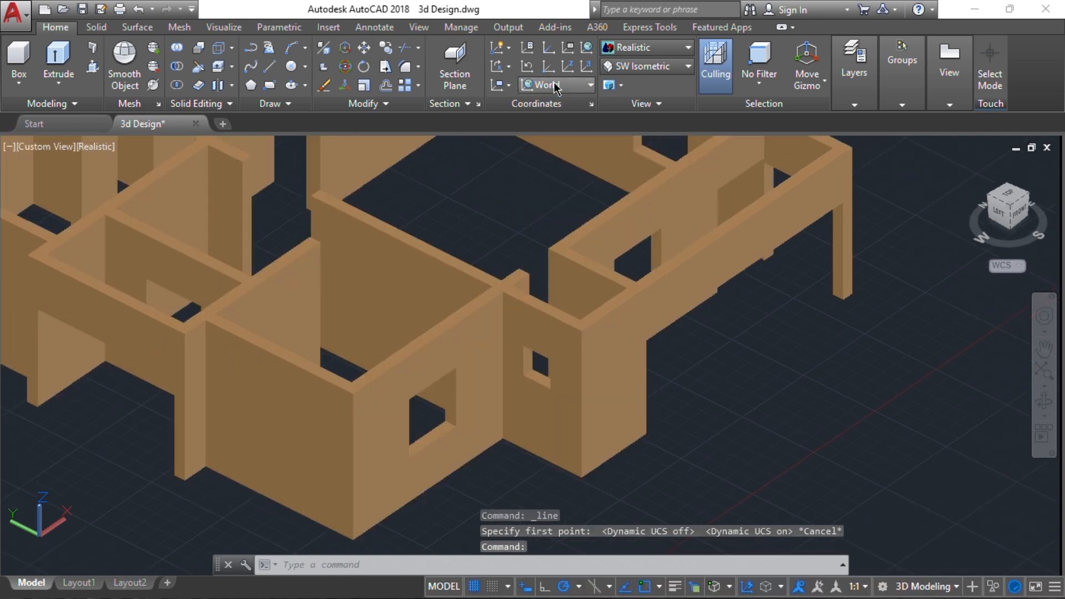
{"action": "left_click", "coordinate": [554, 85]}
{"action": "left_click", "coordinate": [554, 84]}
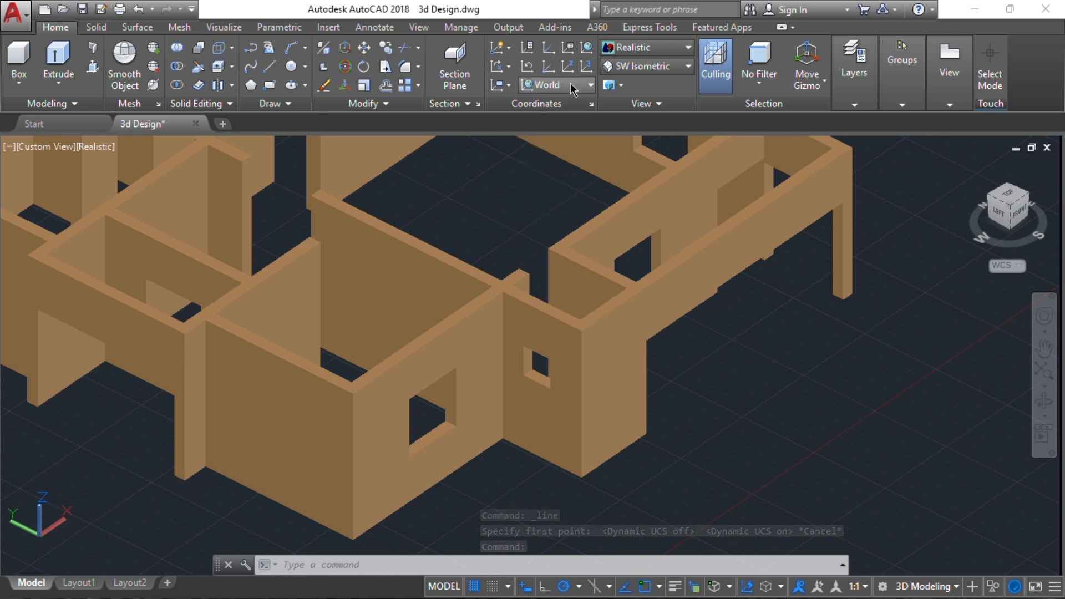
{"action": "left_click", "coordinate": [575, 88]}
{"action": "left_click", "coordinate": [568, 87]}
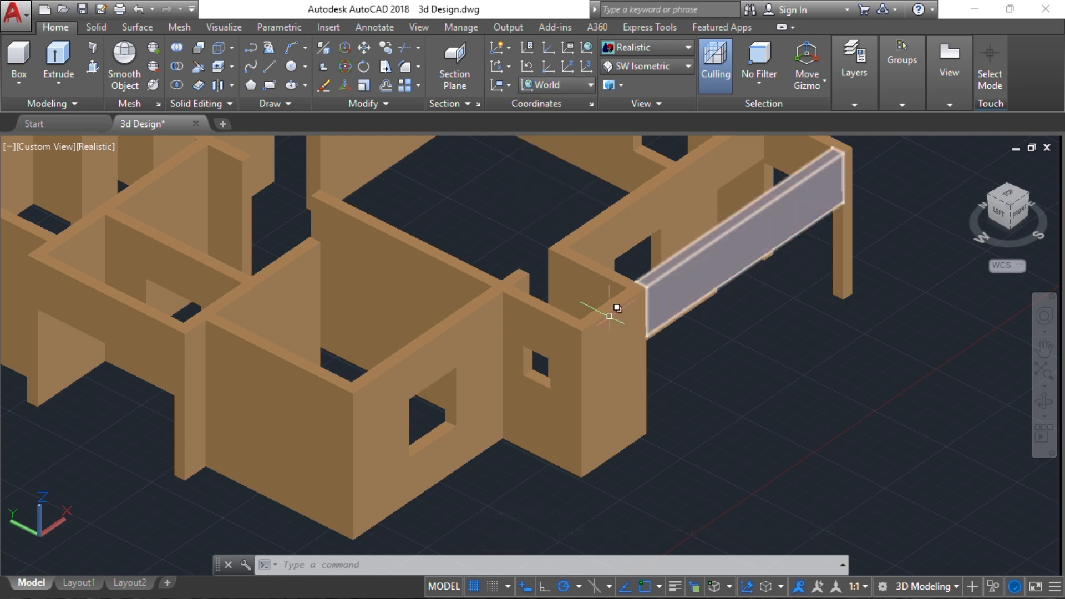
Restore the home view of the model and switch it to parallel projection
{"action": "scroll", "coordinate": [726, 305], "scroll_direction": "down", "scroll_amount": 3}
{"action": "scroll", "coordinate": [738, 303], "scroll_direction": "up", "scroll_amount": 2}
{"action": "middle_click_drag", "start_coordinate": [738, 302], "coordinate": [310, 388], "text": "shift"}
{"action": "middle_click_drag", "start_coordinate": [799, 366], "coordinate": [525, 296]}
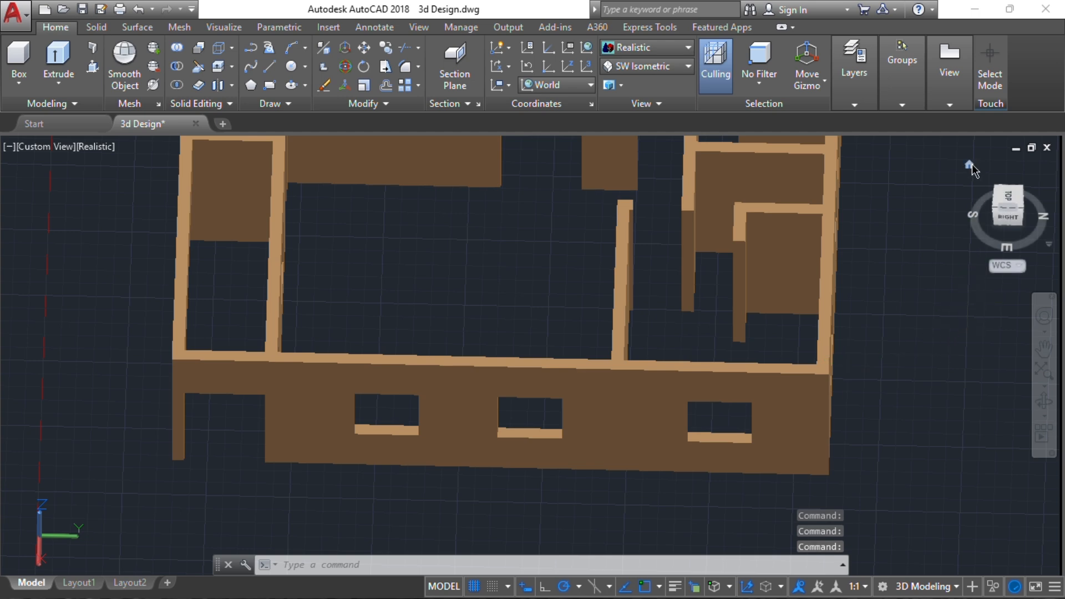
{"action": "left_click", "coordinate": [971, 167]}
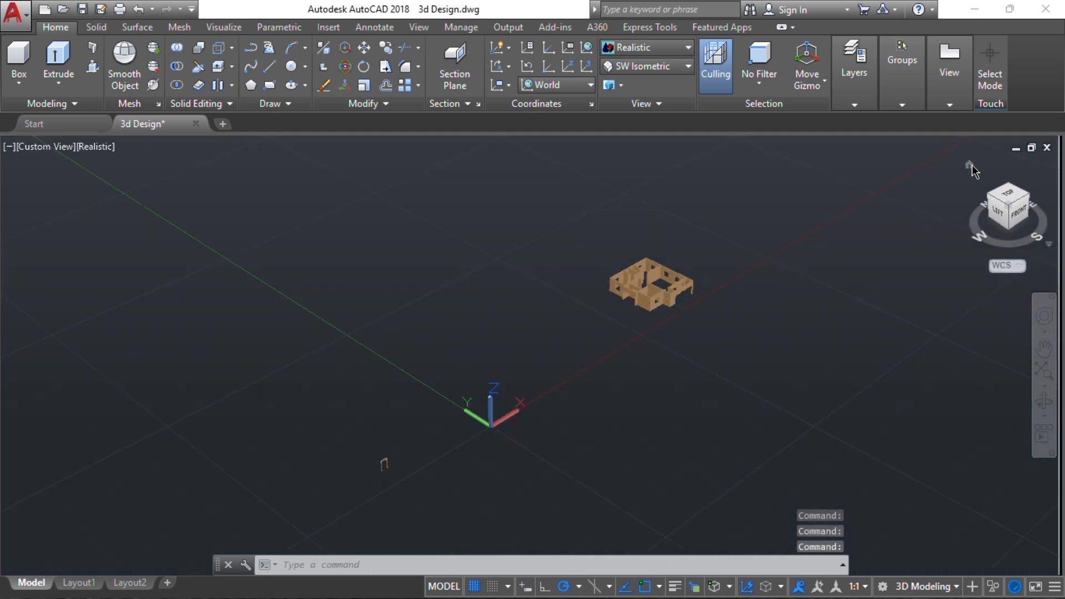
{"action": "scroll", "coordinate": [544, 341], "scroll_direction": "up", "scroll_amount": 5}
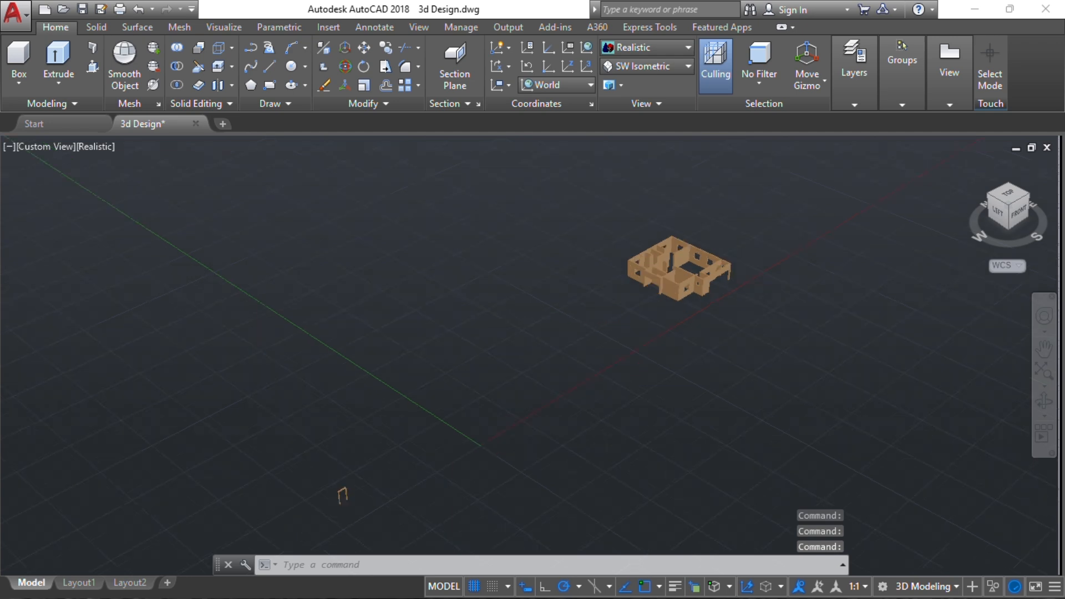
{"action": "middle_click_drag", "start_coordinate": [744, 254], "coordinate": [584, 397]}
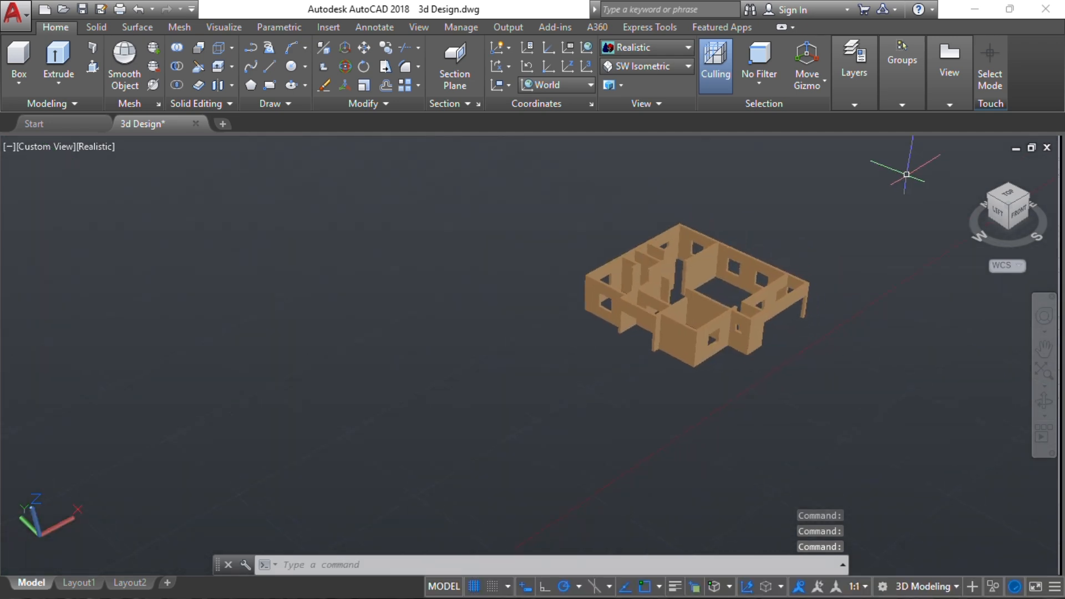
{"action": "left_click", "coordinate": [970, 166]}
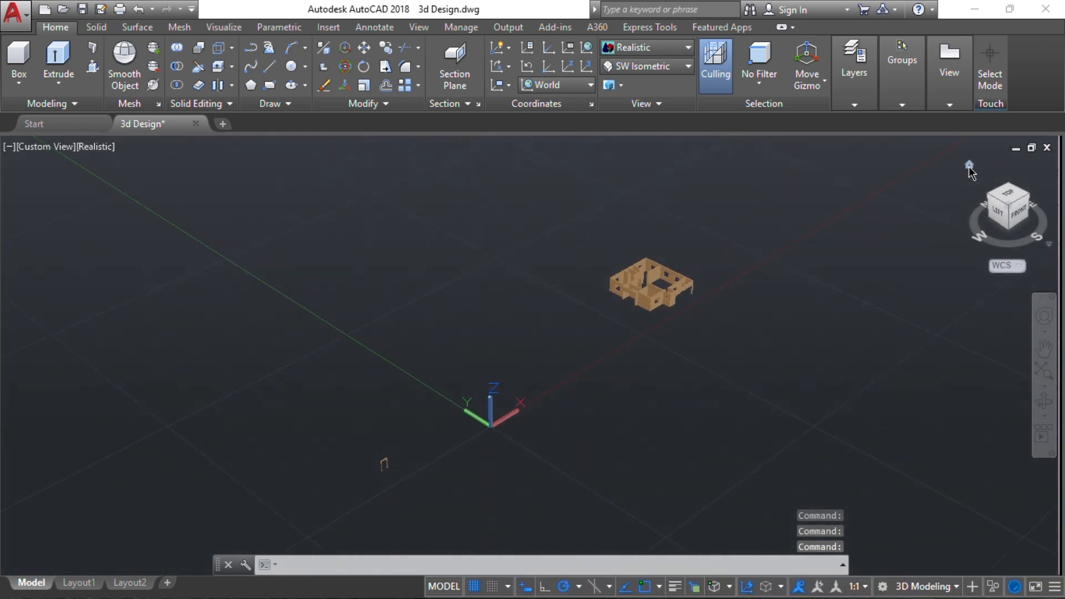
{"action": "right_click", "coordinate": [969, 166]}
{"action": "left_click", "coordinate": [950, 200]}
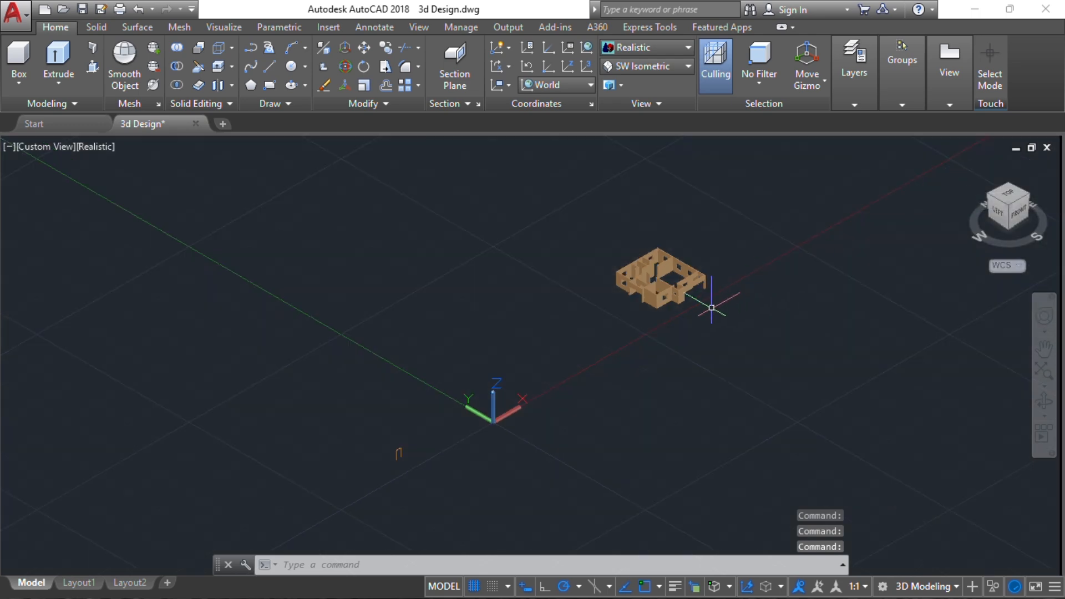
Set the coordinate system to the Front UCS for working on the house's porch side
{"action": "scroll", "coordinate": [701, 297], "scroll_direction": "up", "scroll_amount": 5}
{"action": "middle_click_drag", "start_coordinate": [676, 254], "coordinate": [638, 354]}
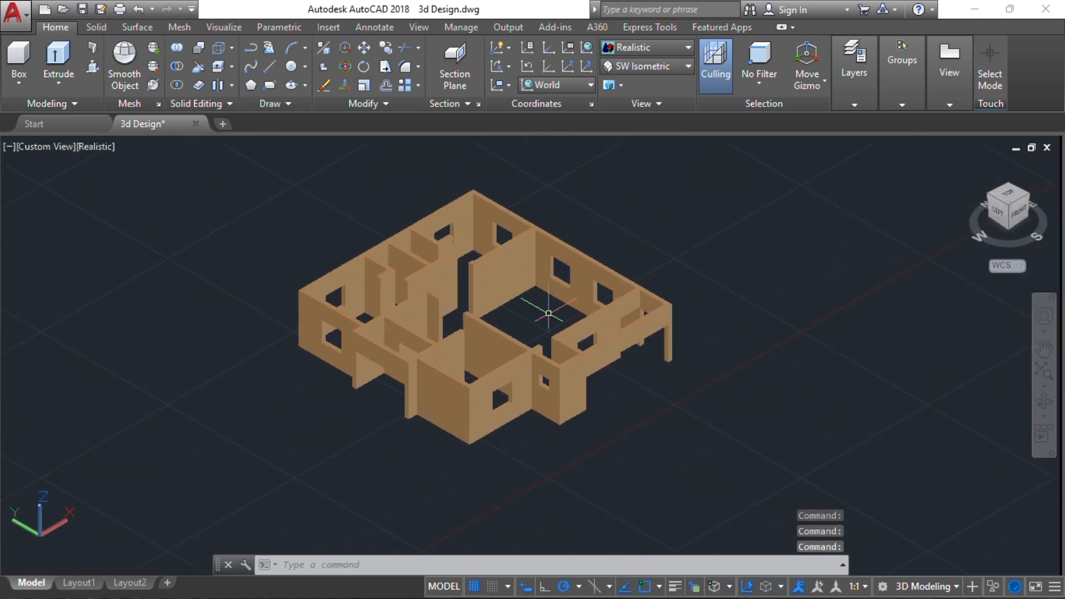
{"action": "scroll", "coordinate": [630, 331], "scroll_direction": "up", "scroll_amount": 2}
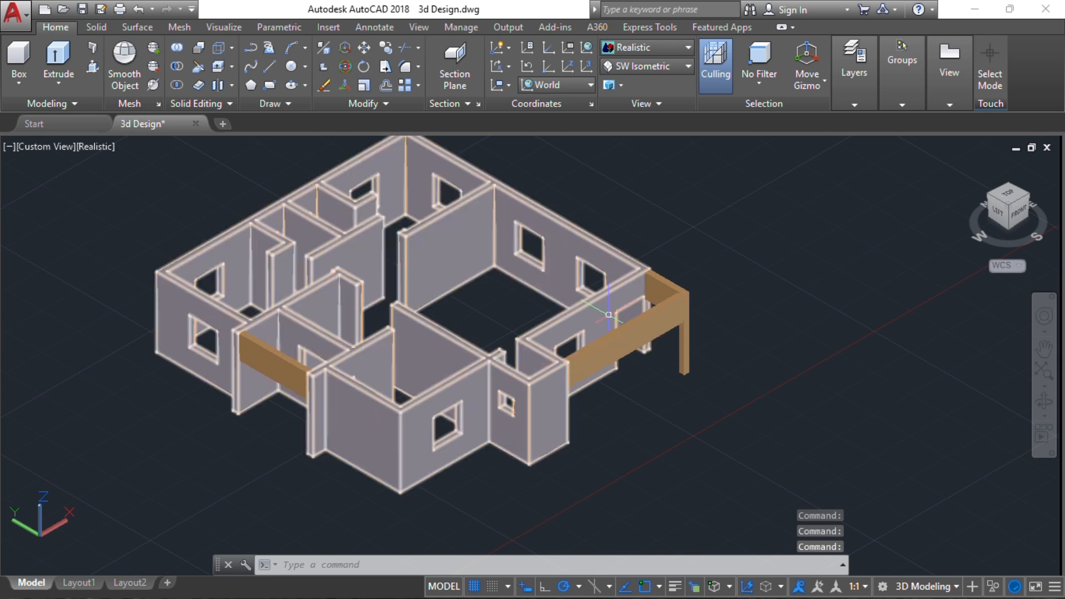
{"action": "scroll", "coordinate": [632, 327], "scroll_direction": "up", "scroll_amount": 4}
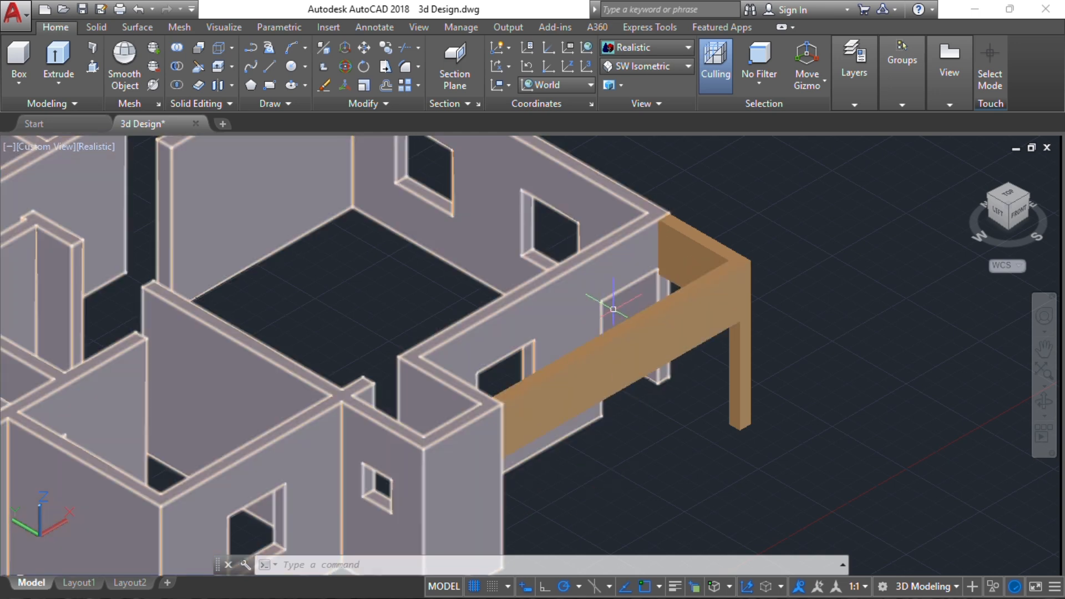
{"action": "left_click", "coordinate": [591, 85]}
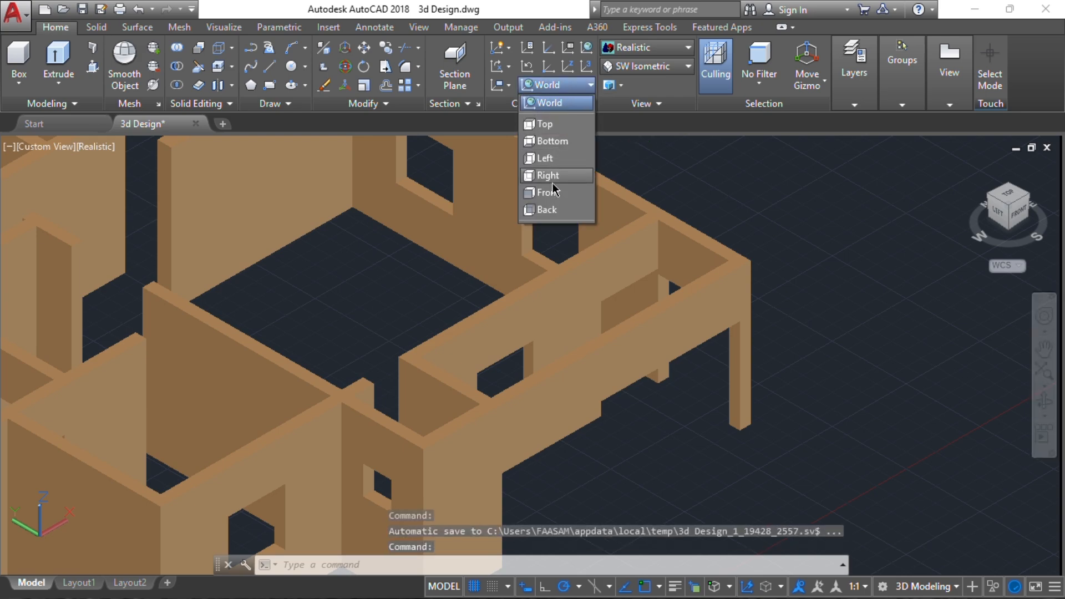
{"action": "left_click", "coordinate": [549, 193]}
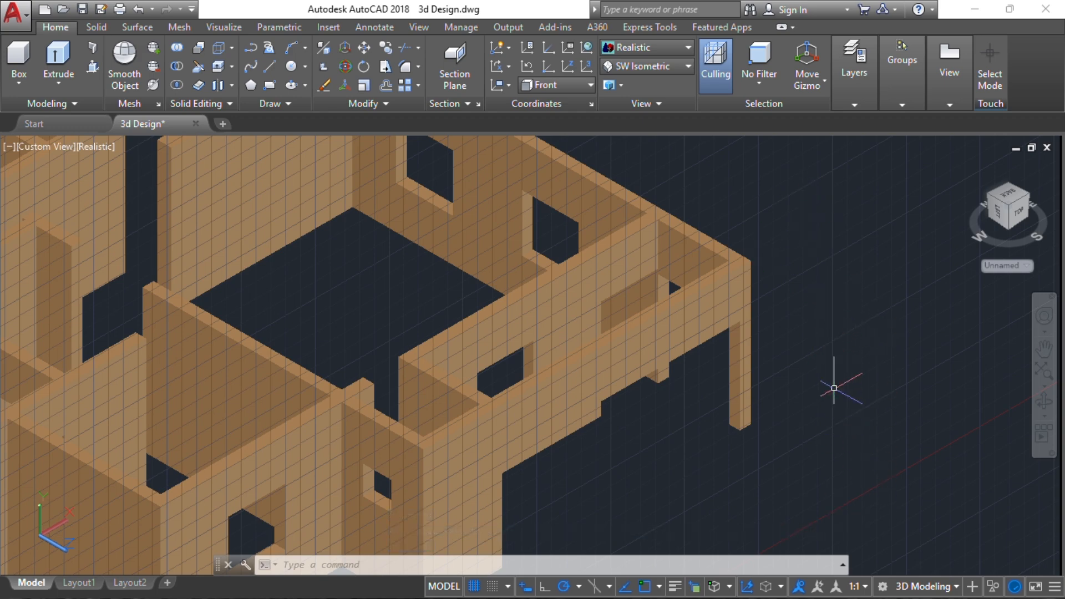
{"action": "scroll", "coordinate": [430, 416], "scroll_direction": "down", "scroll_amount": 6}
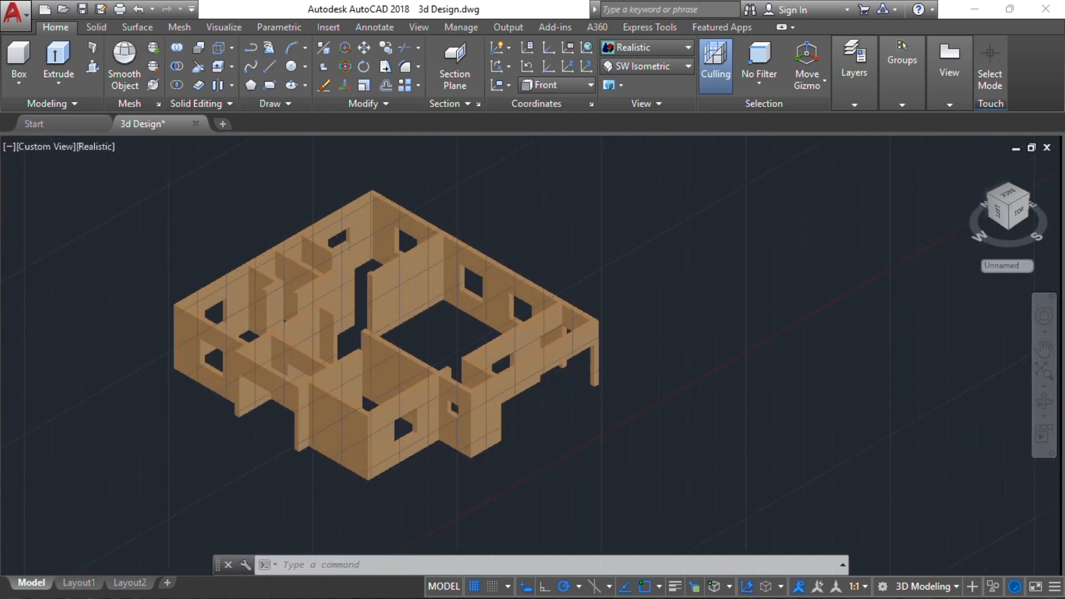
{"action": "scroll", "coordinate": [540, 360], "scroll_direction": "up", "scroll_amount": 8}
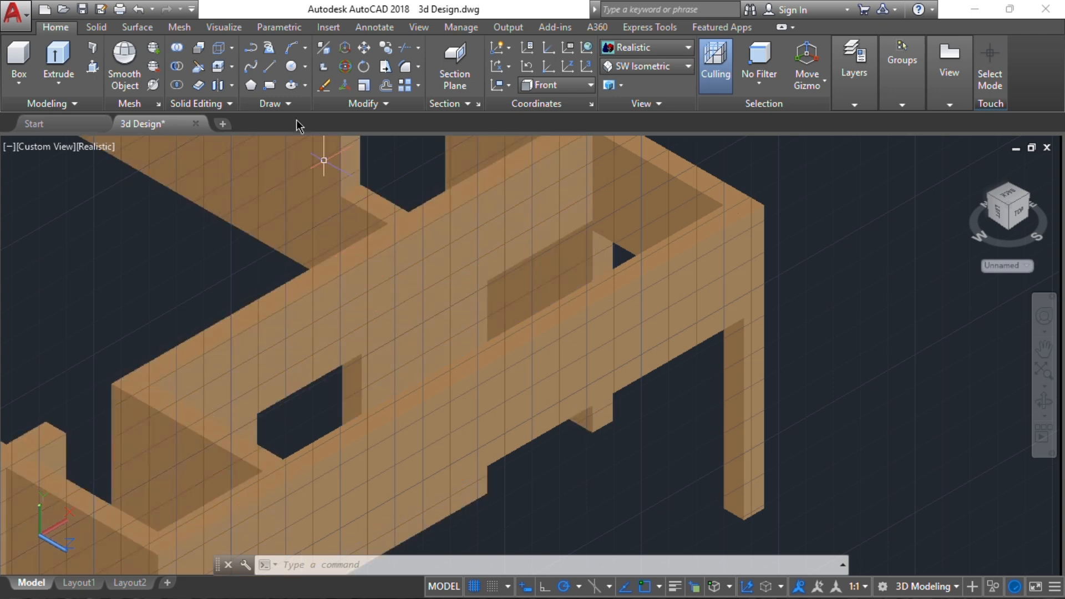
{"action": "left_click", "coordinate": [270, 85]}
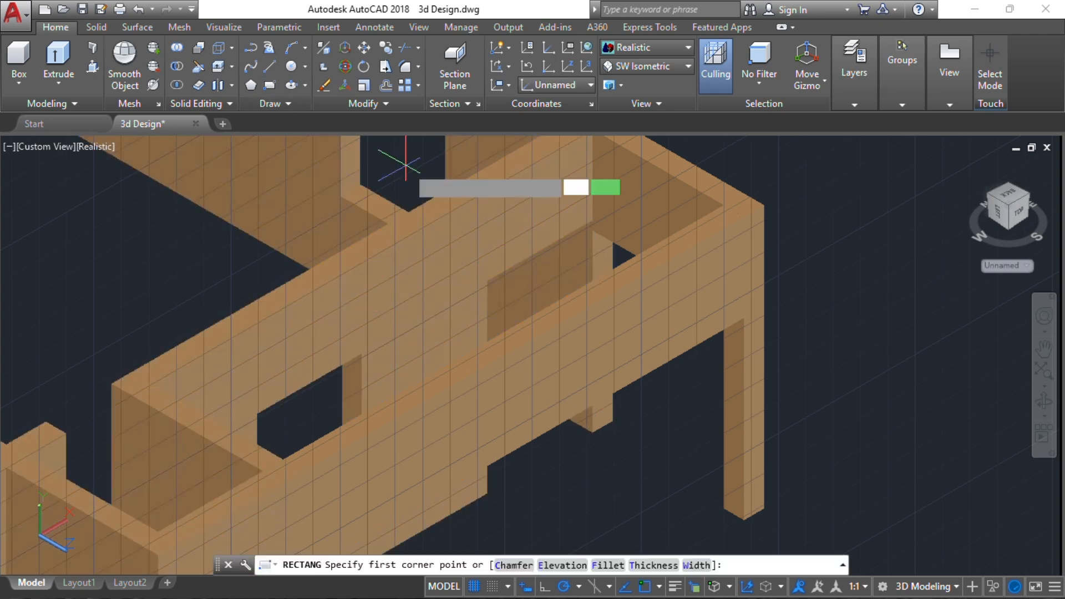
{"action": "left_click", "coordinate": [487, 281]}
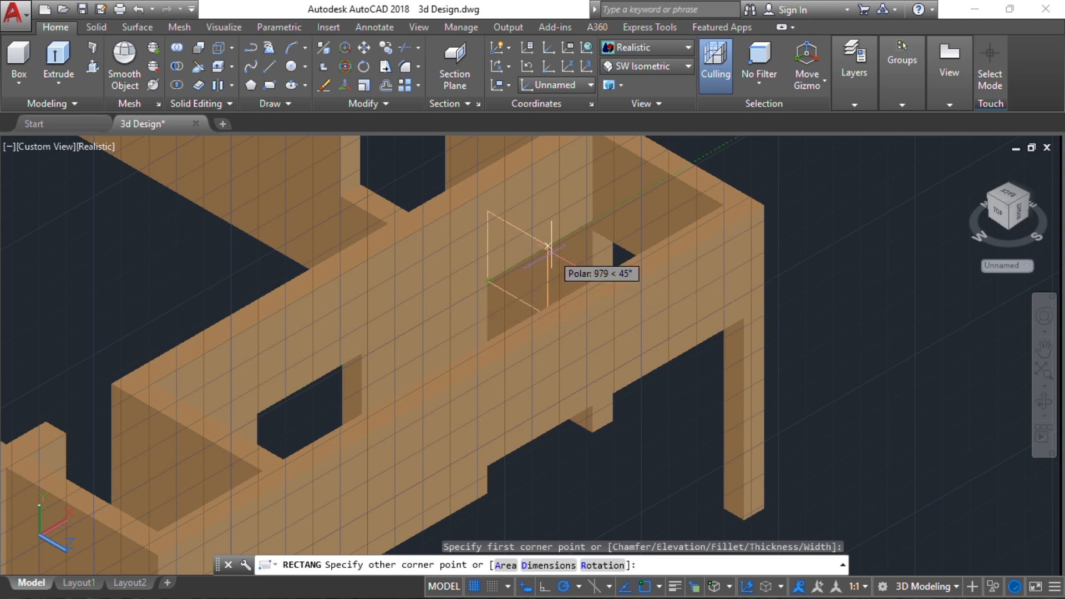
{"action": "key", "text": "Escape"}
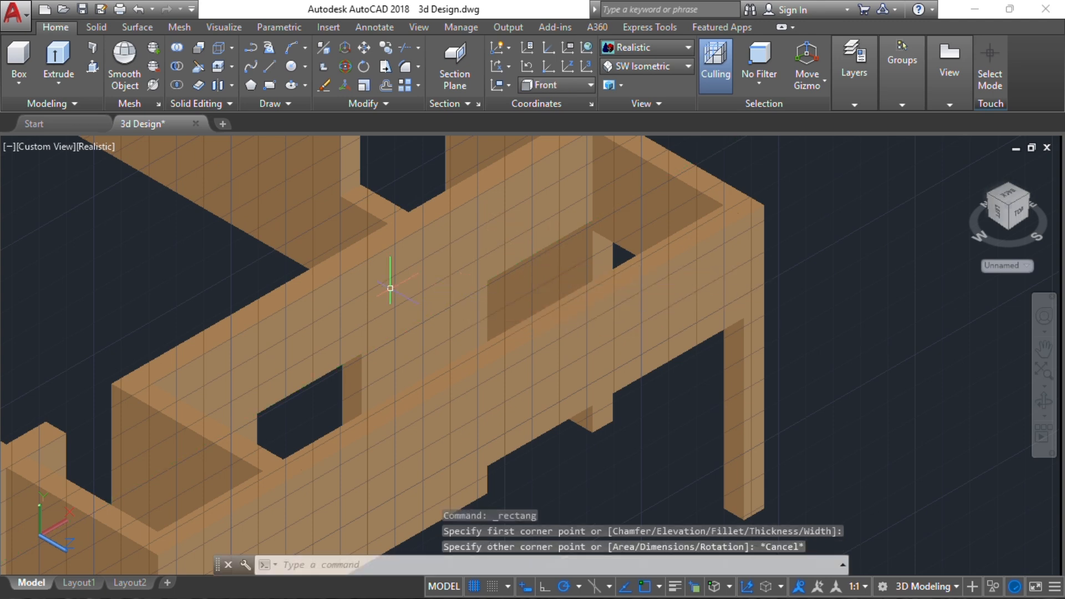
Draw a rectangle on the wall face behind the porch beam, tracing the doorway from its upper corner to the opposite lower corner
{"action": "key", "text": "Return"}
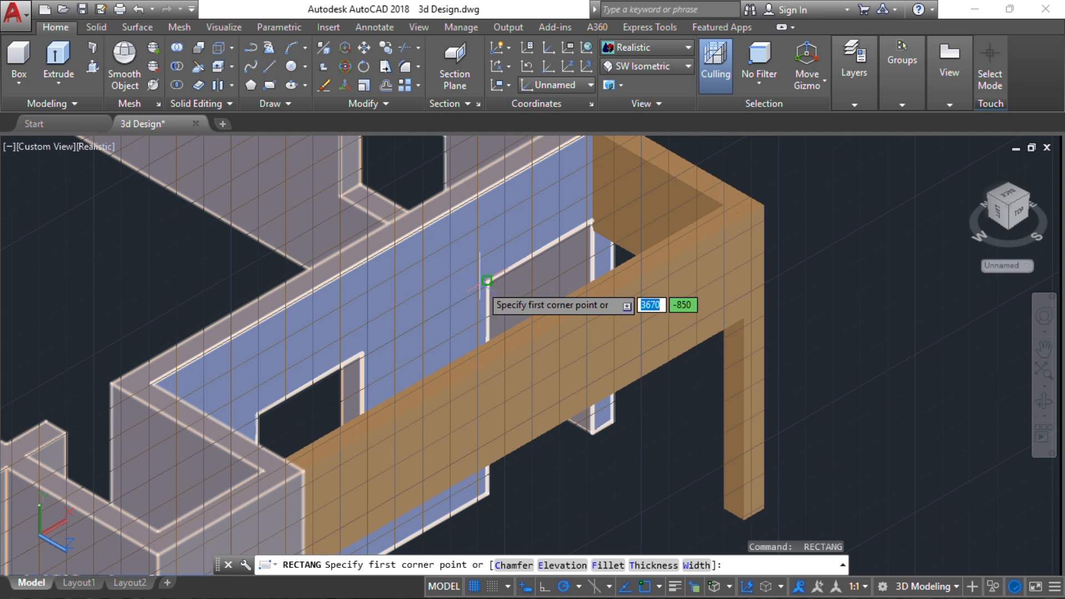
{"action": "left_click", "coordinate": [485, 281]}
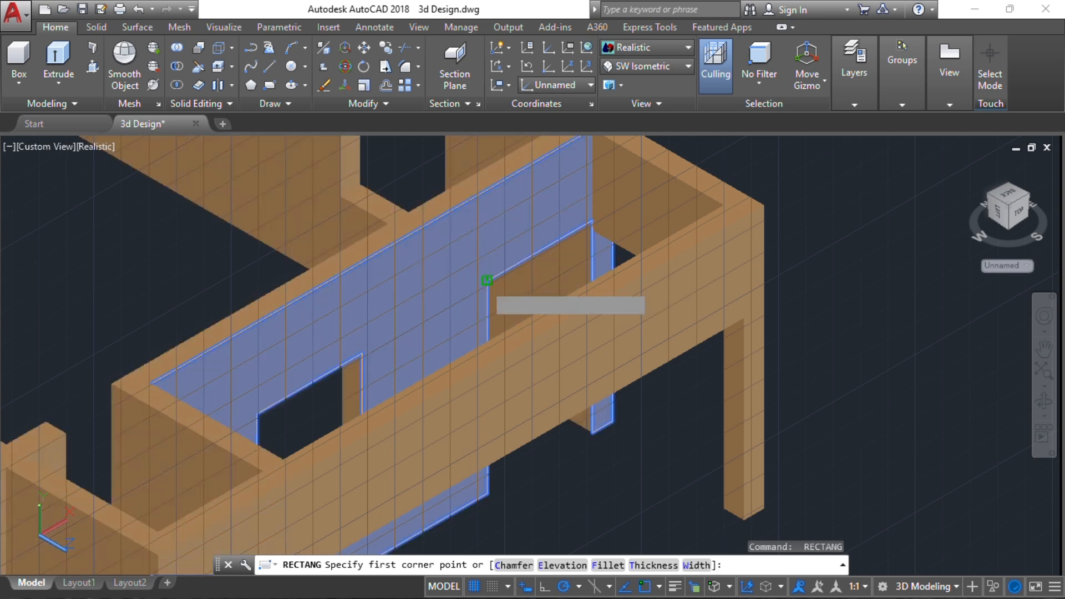
{"action": "left_click", "coordinate": [589, 430]}
Move the doorway rectangle out of the wall to the empty space in front of the house
{"action": "scroll", "coordinate": [533, 446], "scroll_direction": "down", "scroll_amount": 5}
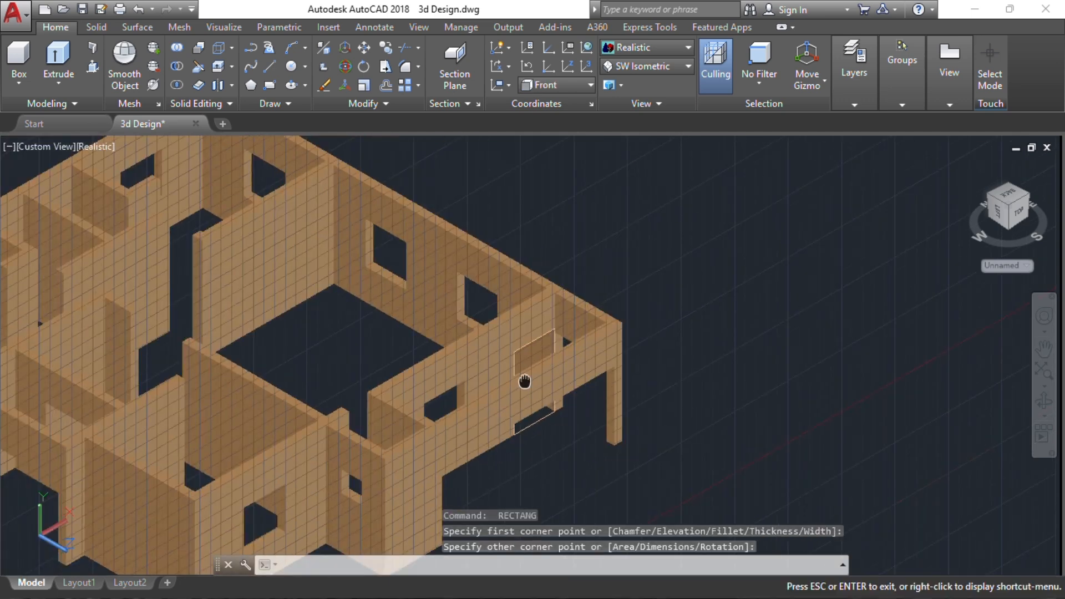
{"action": "scroll", "coordinate": [660, 287], "scroll_direction": "up", "scroll_amount": 2}
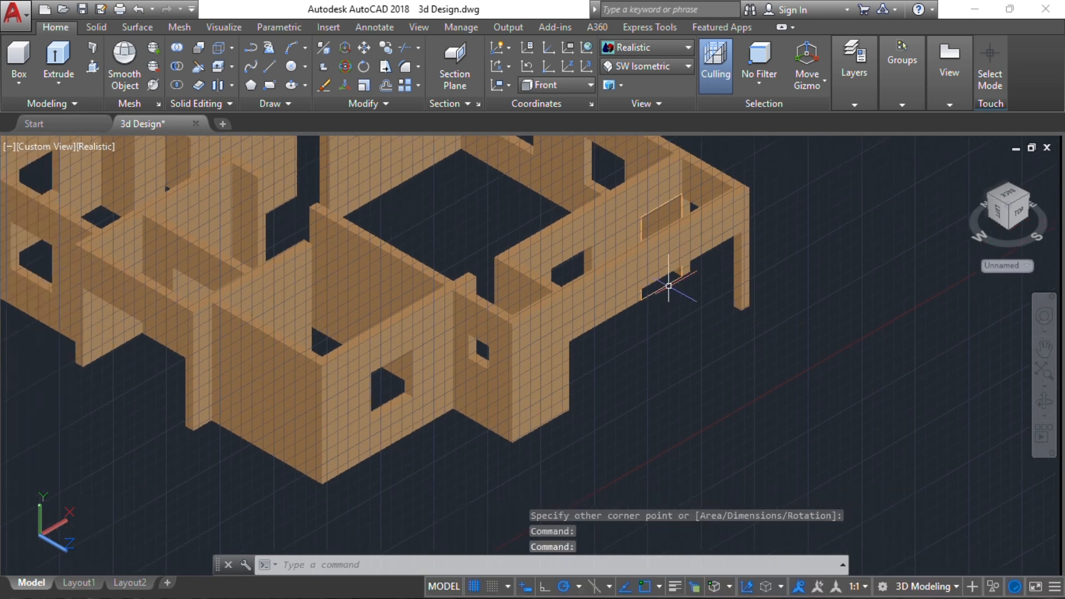
{"action": "left_click", "coordinate": [668, 285]}
{"action": "scroll", "coordinate": [579, 430], "scroll_direction": "down", "scroll_amount": 3}
{"action": "middle_click_drag", "start_coordinate": [582, 436], "coordinate": [771, 333]}
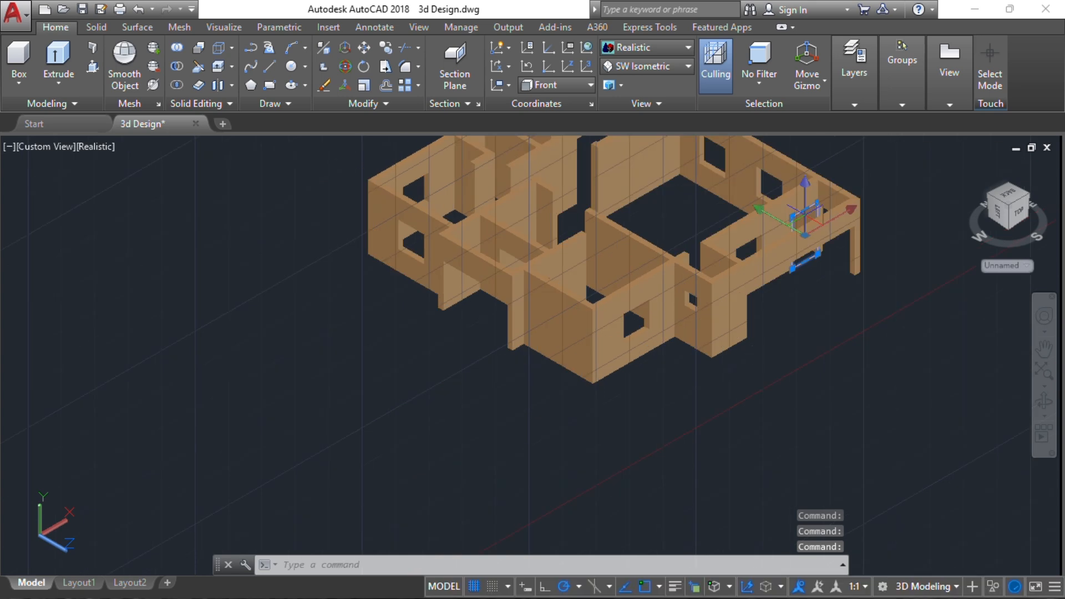
{"action": "scroll", "coordinate": [810, 280], "scroll_direction": "up", "scroll_amount": 2}
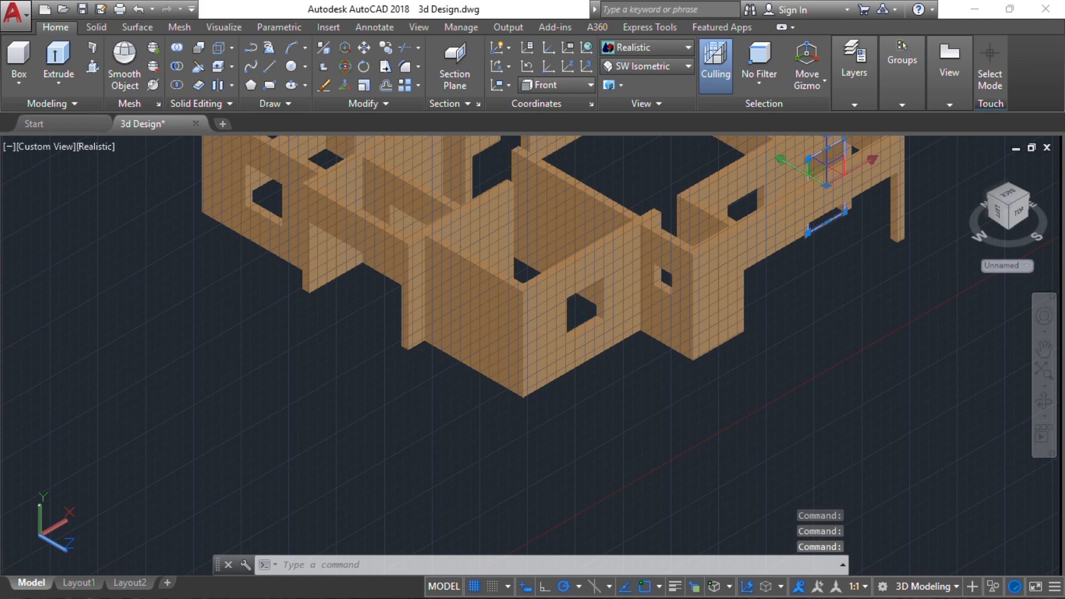
{"action": "type", "text": "m"}
{"action": "key", "text": "Return"}
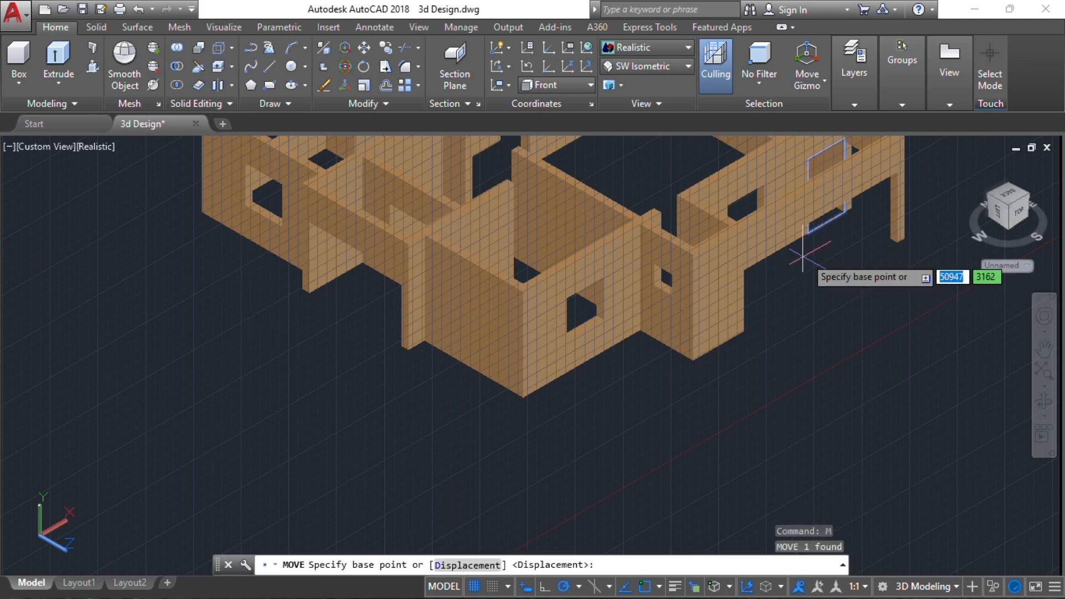
{"action": "left_click", "coordinate": [834, 222]}
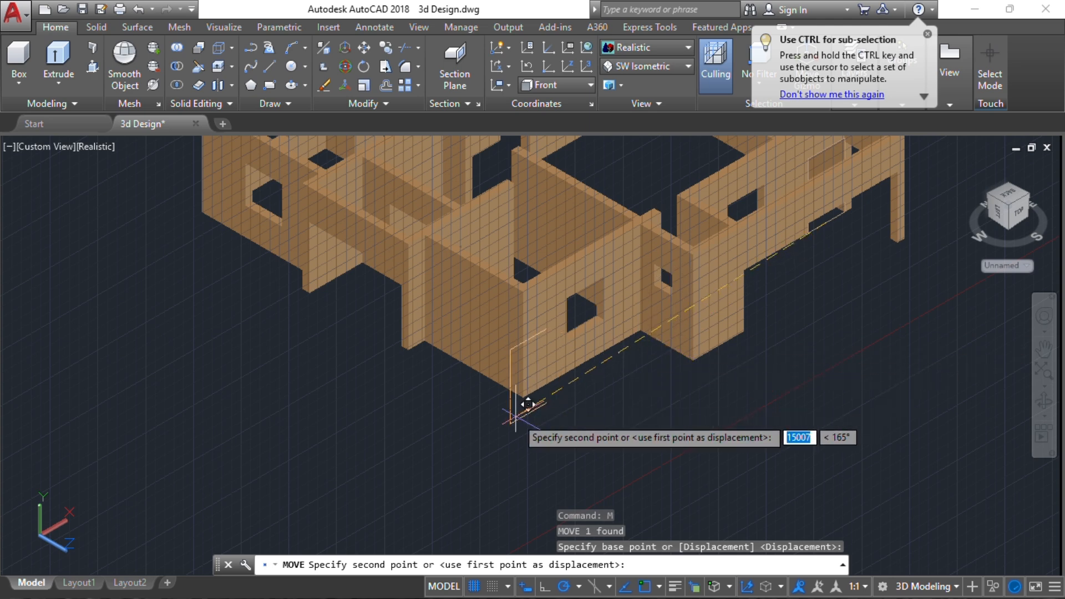
{"action": "left_click", "coordinate": [368, 487]}
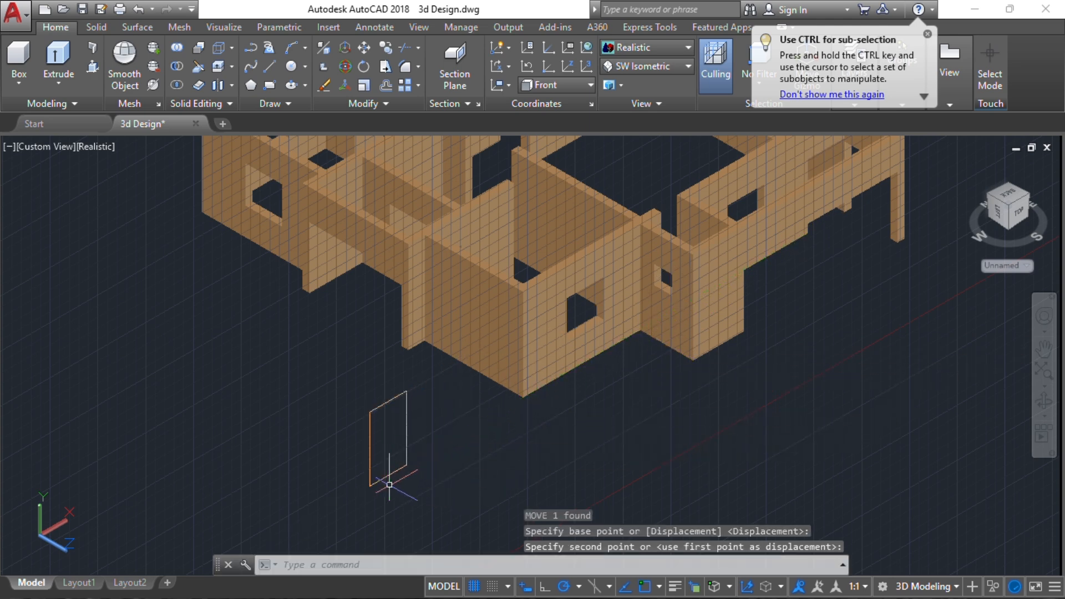
Trim away the bottom edge of the moved rectangle, leaving its two vertical sides and the top edge
{"action": "middle_click_drag", "start_coordinate": [398, 469], "coordinate": [484, 389]}
{"action": "scroll", "coordinate": [456, 397], "scroll_direction": "up", "scroll_amount": 2}
{"action": "scroll", "coordinate": [475, 415], "scroll_direction": "up", "scroll_amount": 3}
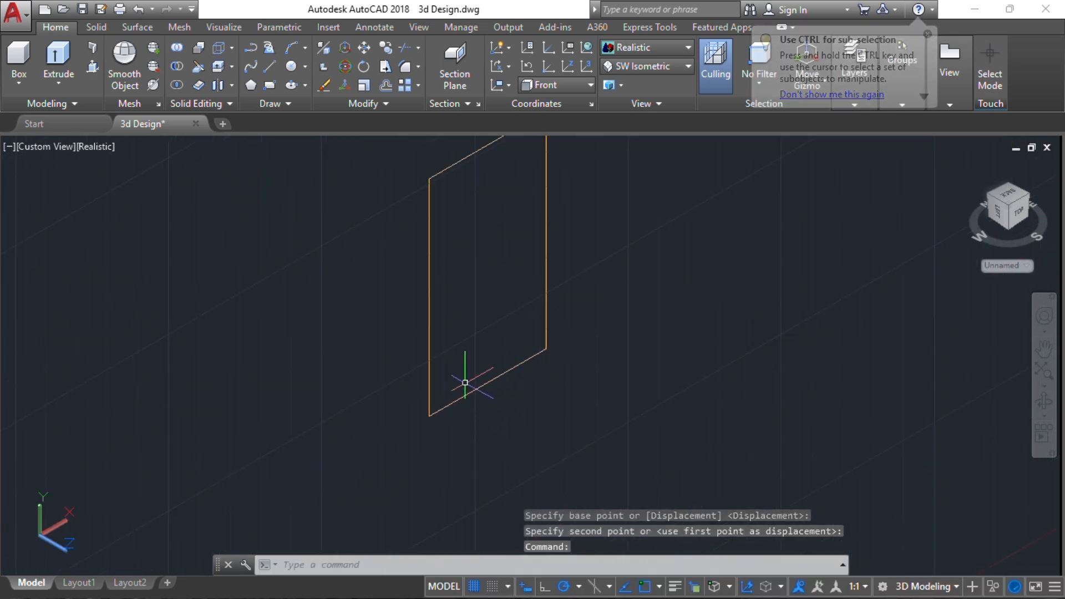
{"action": "scroll", "coordinate": [482, 295], "scroll_direction": "down", "scroll_amount": 2}
{"action": "middle_click_drag", "start_coordinate": [483, 296], "coordinate": [533, 308]}
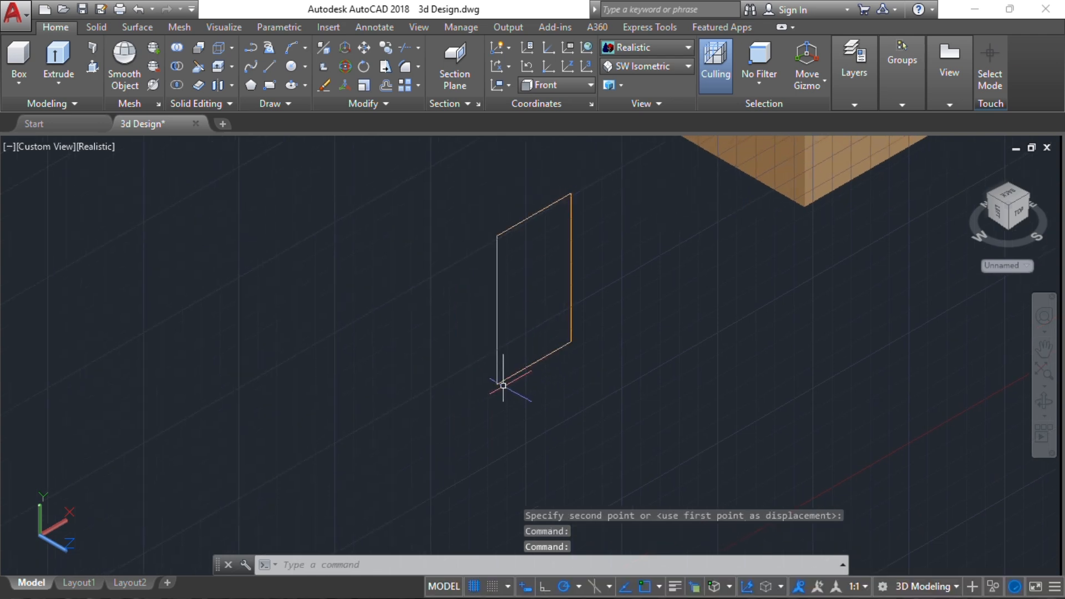
{"action": "scroll", "coordinate": [503, 385], "scroll_direction": "down", "scroll_amount": 3}
{"action": "scroll", "coordinate": [517, 381], "scroll_direction": "up", "scroll_amount": 4}
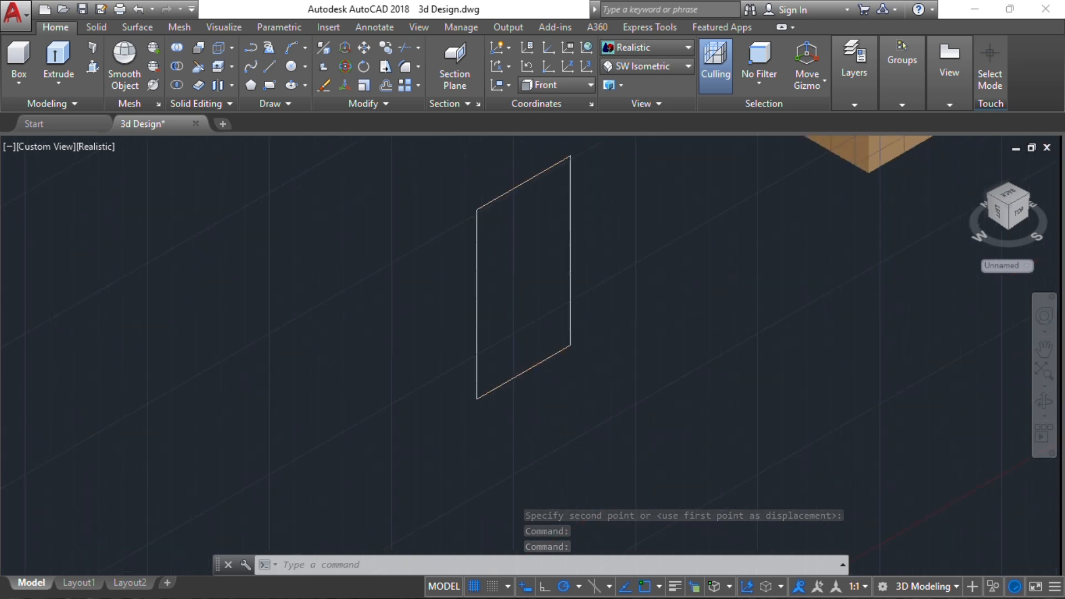
{"action": "scroll", "coordinate": [520, 370], "scroll_direction": "up", "scroll_amount": 2}
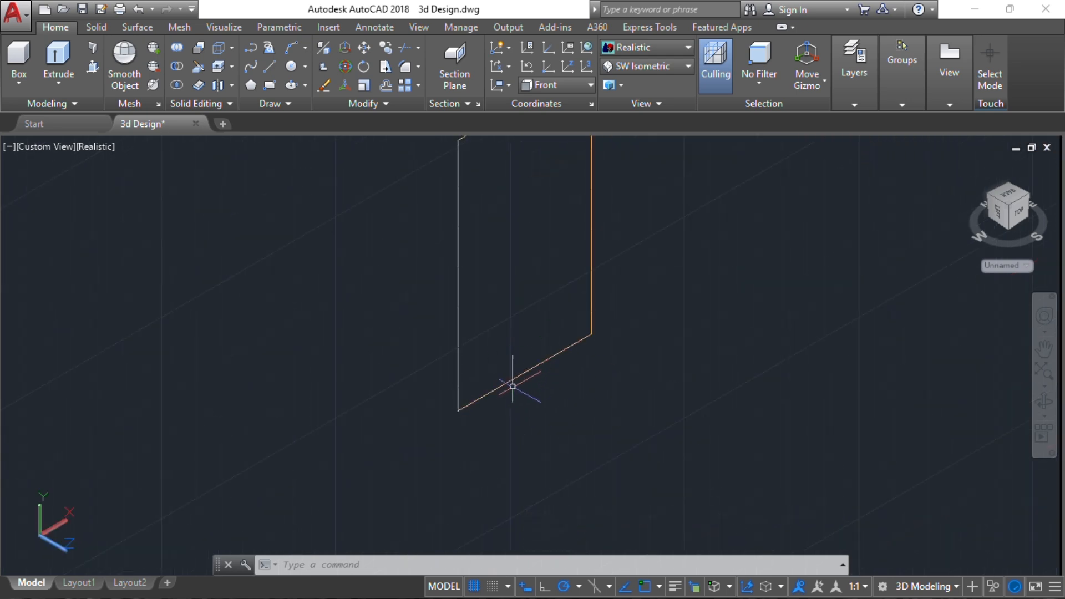
{"action": "scroll", "coordinate": [541, 361], "scroll_direction": "up", "scroll_amount": 2}
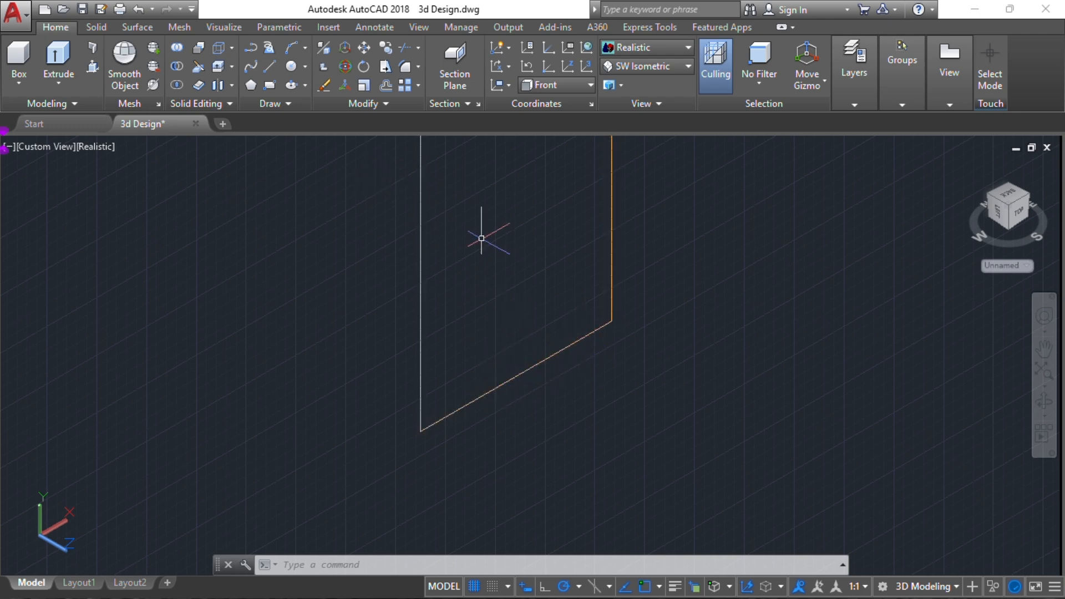
{"action": "key", "text": "Return"}
{"action": "key", "text": "Return"}
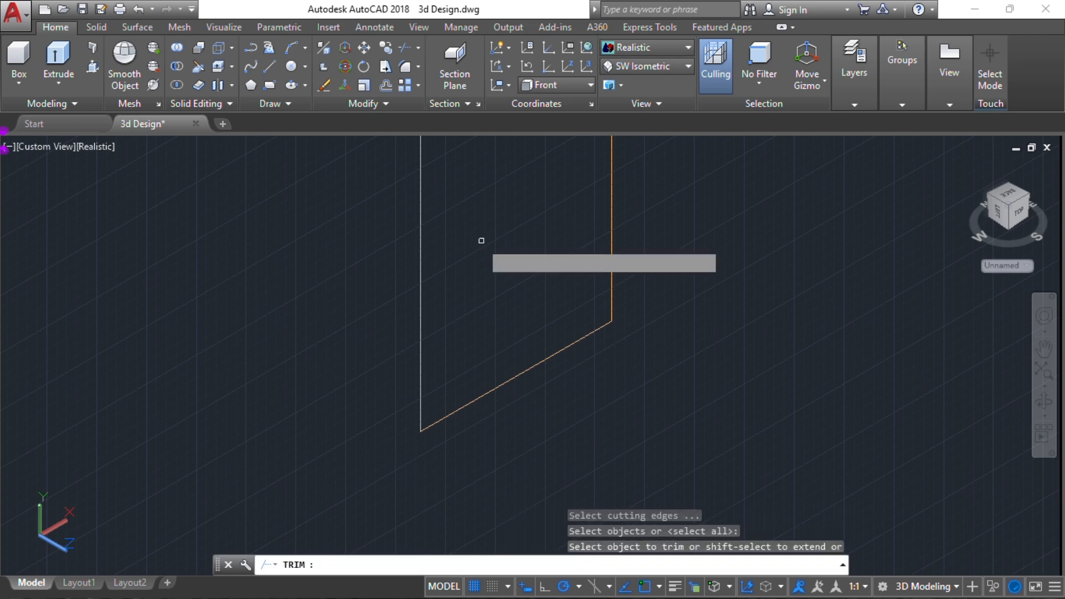
{"action": "left_click", "coordinate": [532, 366]}
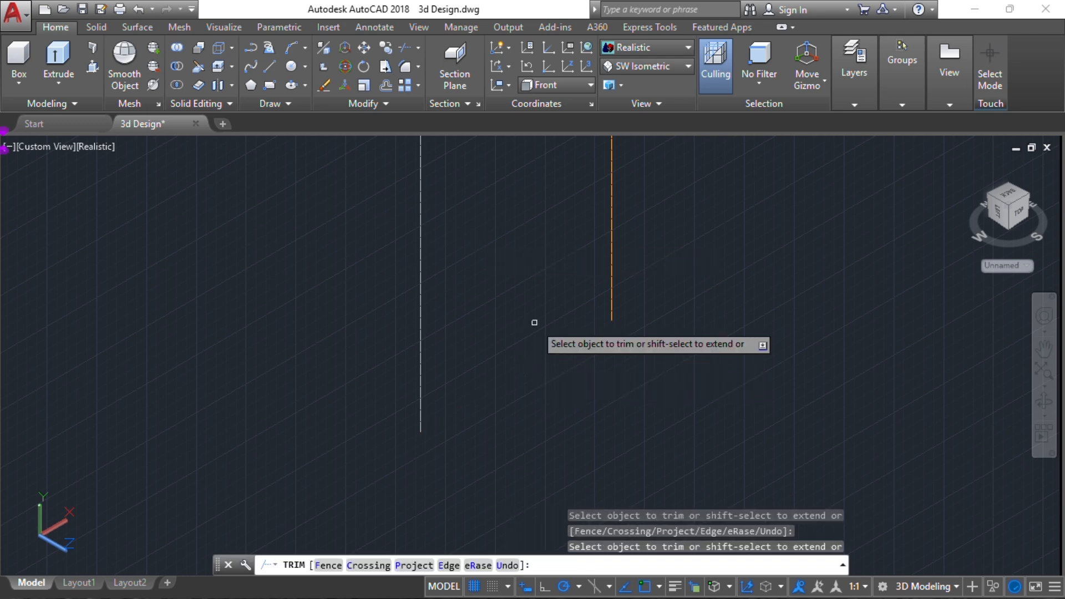
{"action": "left_click", "coordinate": [570, 88]}
{"action": "left_click", "coordinate": [571, 88]}
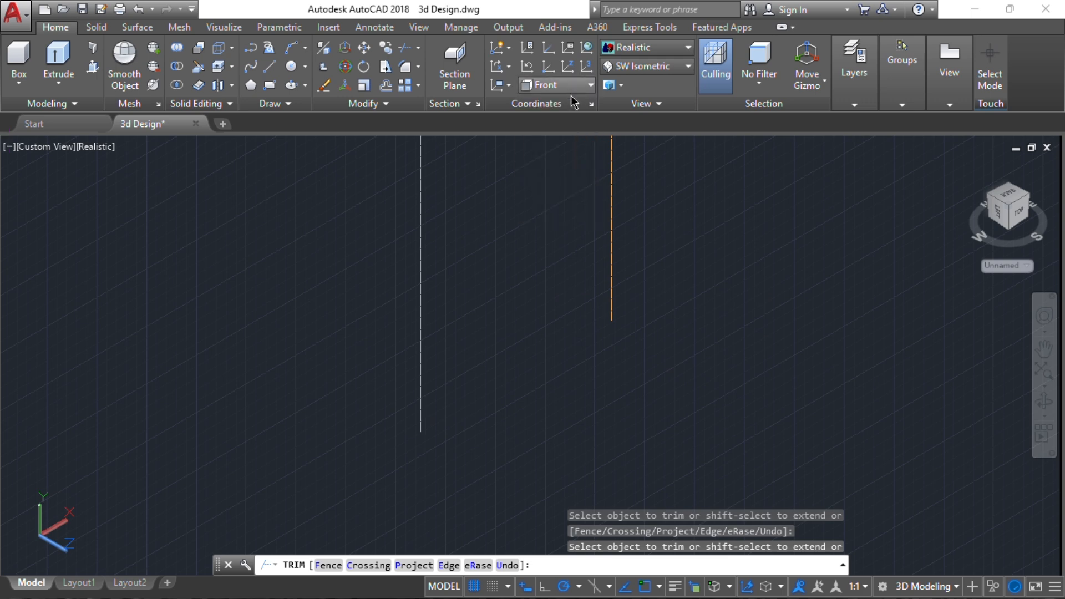
{"action": "scroll", "coordinate": [593, 359], "scroll_direction": "down", "scroll_amount": 5}
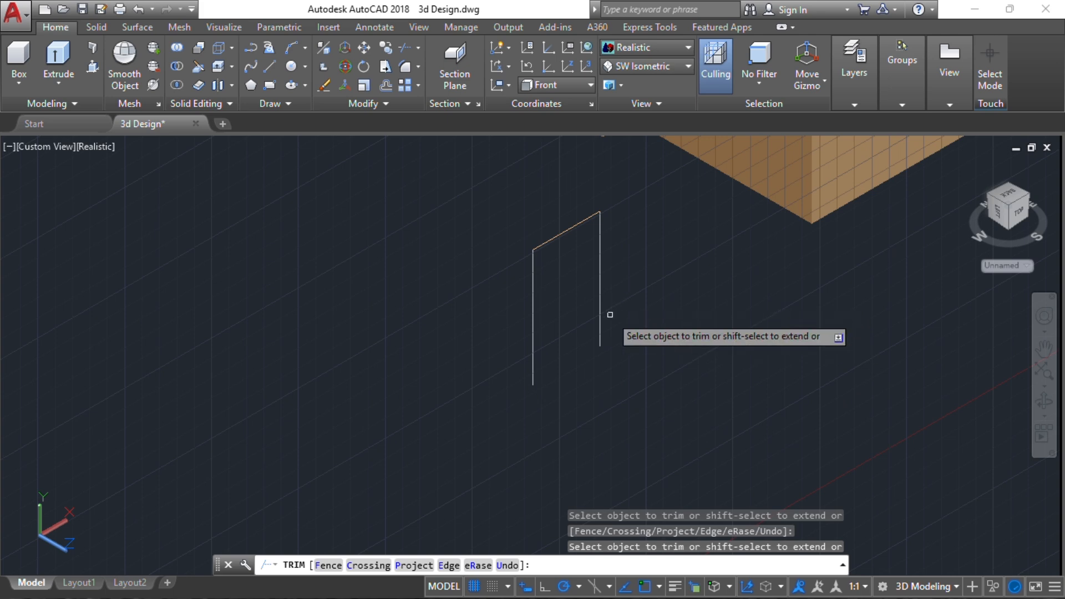
{"action": "key", "text": "Escape"}
Set the coordinate system to the Top UCS for drawing at the lower end of the outline's right leg
{"action": "scroll", "coordinate": [580, 344], "scroll_direction": "up", "scroll_amount": 4}
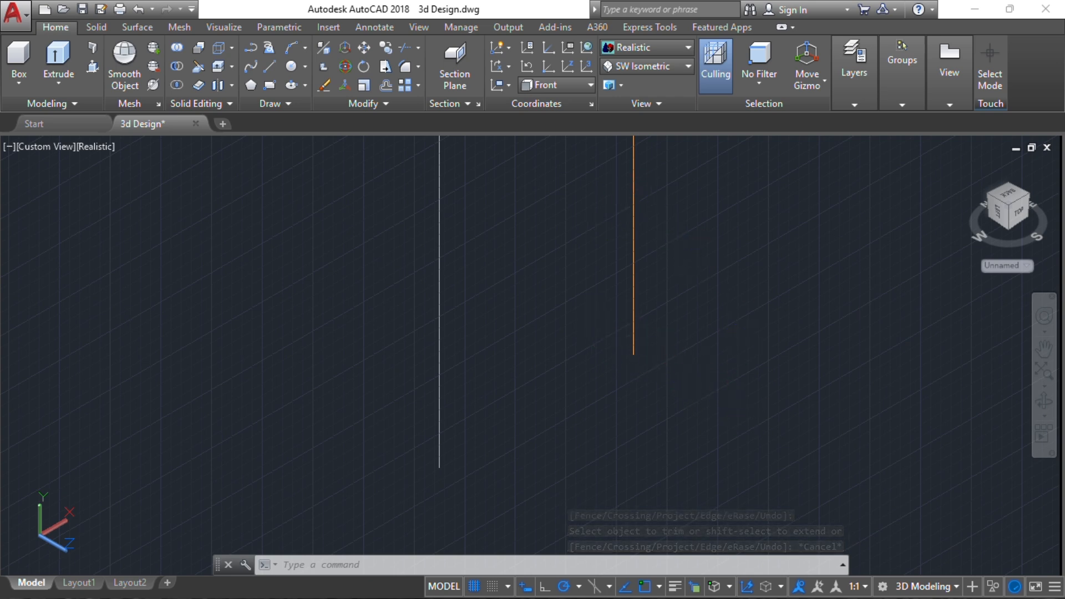
{"action": "middle_click_drag", "start_coordinate": [602, 227], "coordinate": [573, 275]}
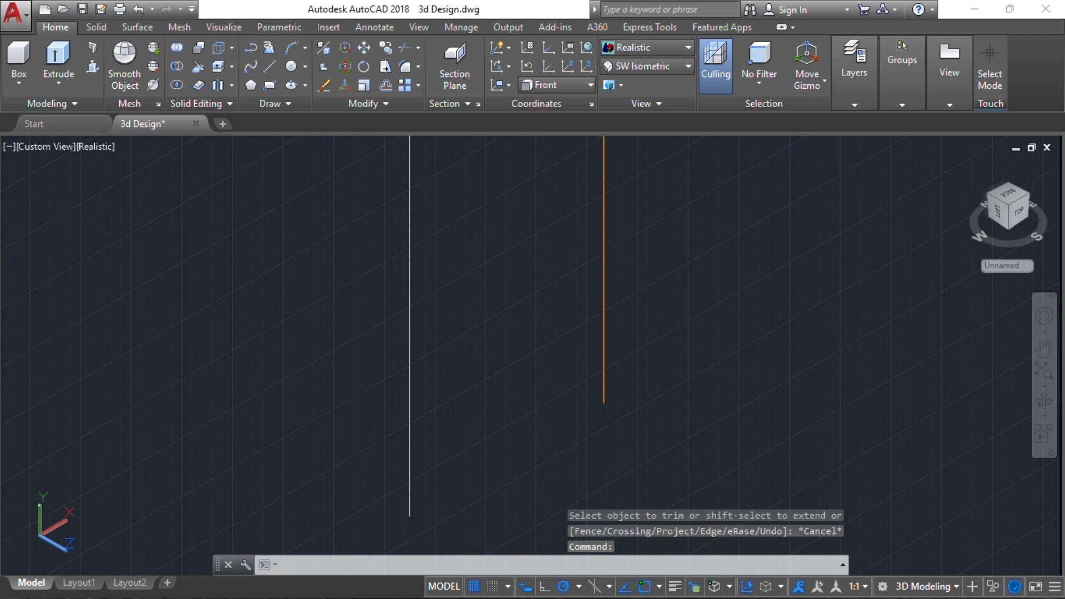
{"action": "middle_click_drag", "start_coordinate": [590, 330], "coordinate": [570, 308]}
{"action": "scroll", "coordinate": [585, 391], "scroll_direction": "up", "scroll_amount": 4}
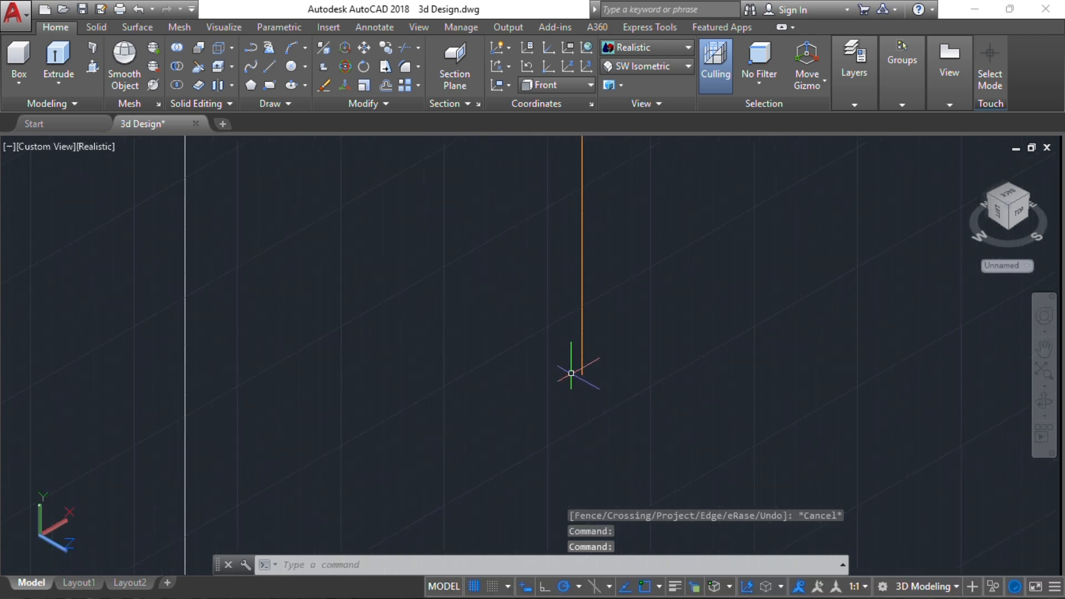
{"action": "middle_click_drag", "start_coordinate": [571, 373], "coordinate": [556, 299]}
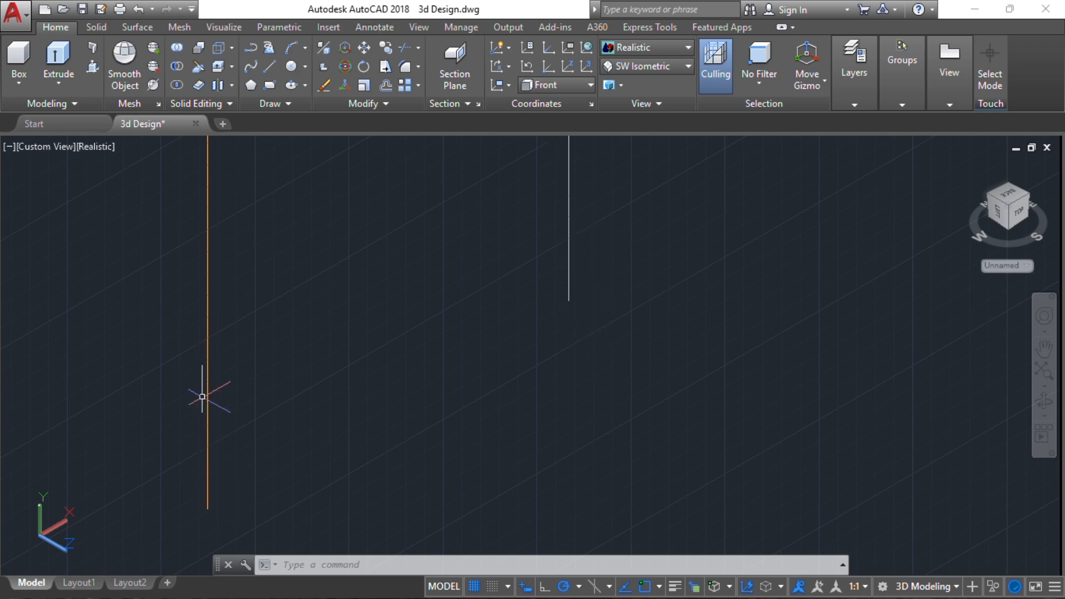
{"action": "scroll", "coordinate": [574, 316], "scroll_direction": "up", "scroll_amount": 2}
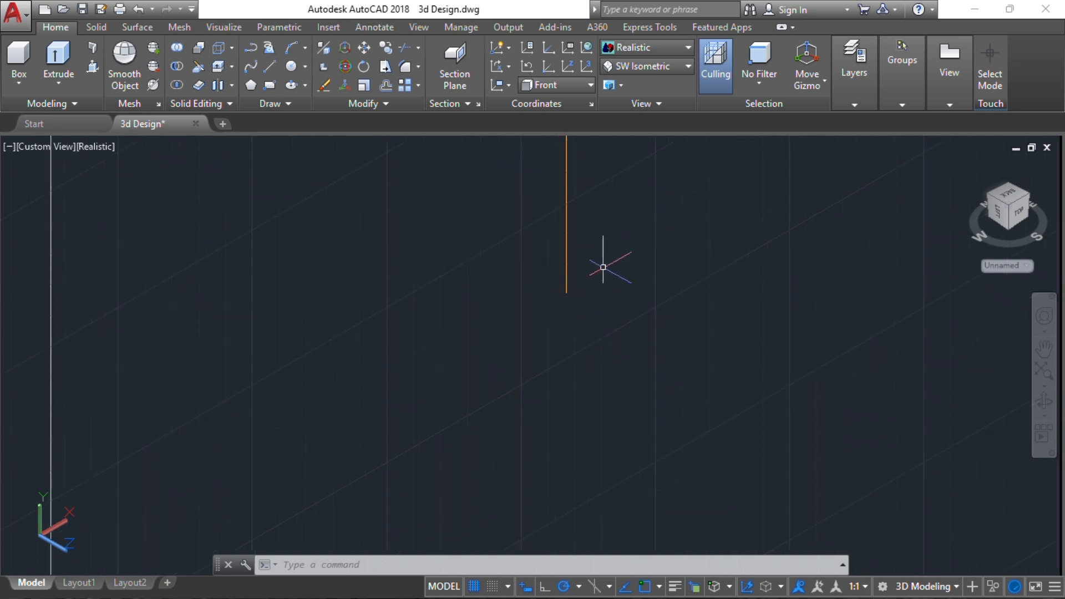
{"action": "left_click", "coordinate": [559, 86]}
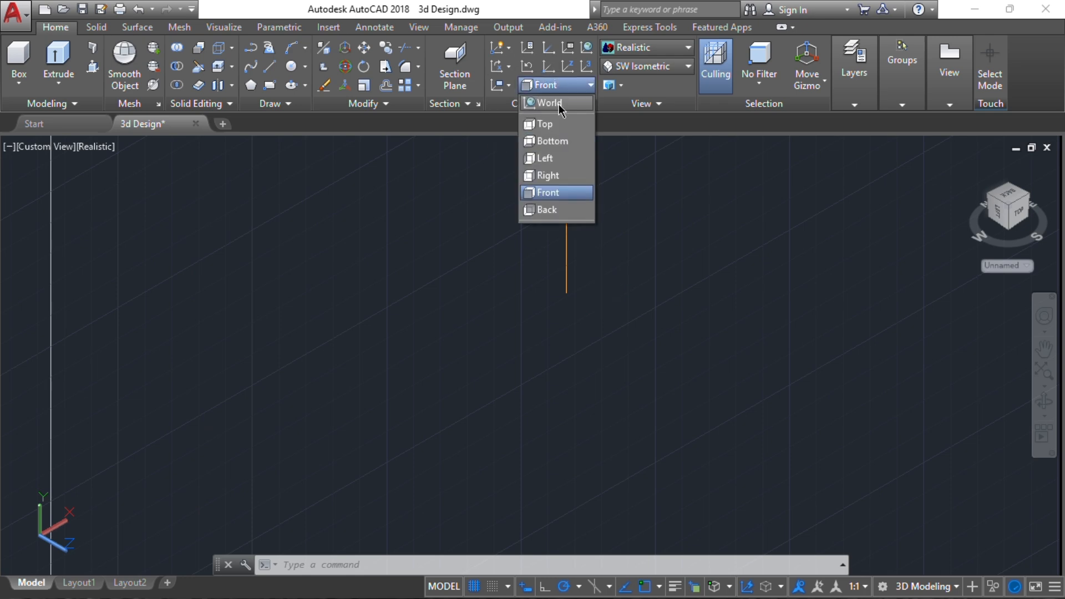
{"action": "left_click", "coordinate": [564, 122]}
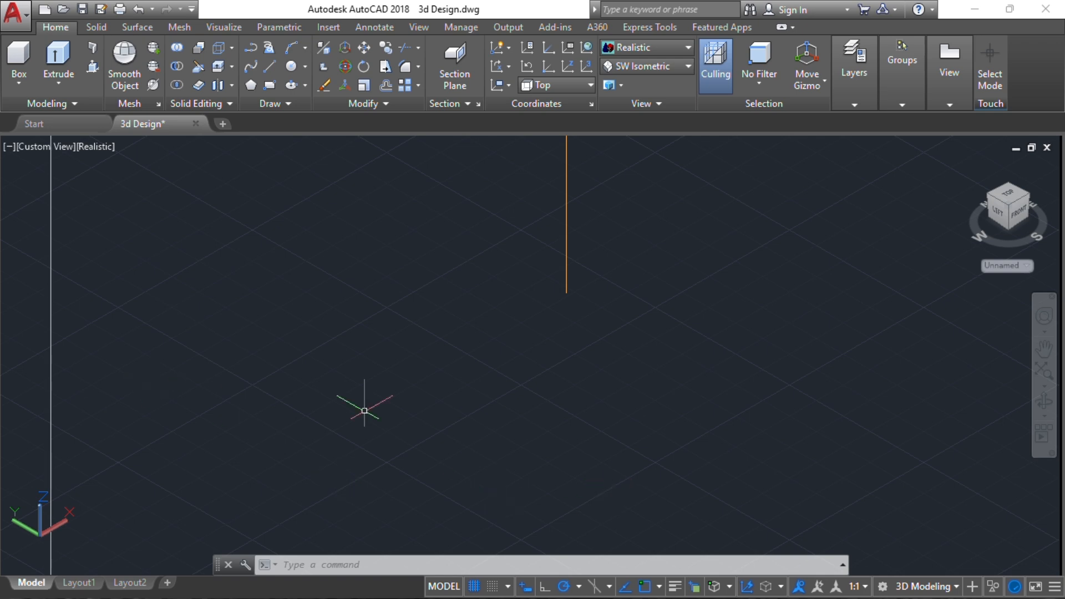
Draw a closed stepped polyline profile from the leg's lower end with segments of 50, 30, 20 and 200, its end edge aligned with the start point
{"action": "scroll", "coordinate": [565, 295], "scroll_direction": "up", "scroll_amount": 2}
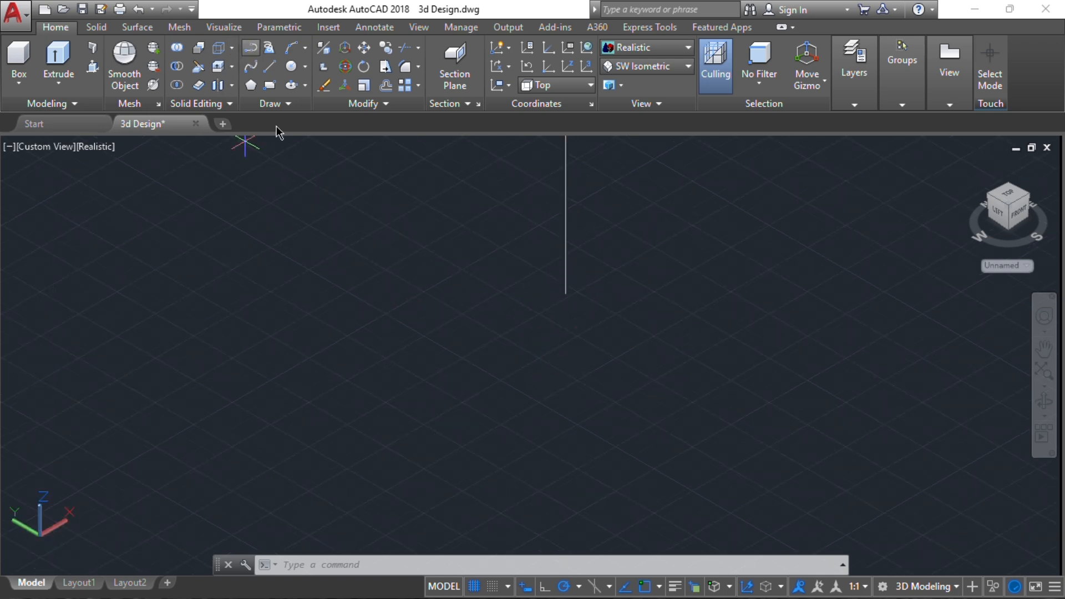
{"action": "left_click", "coordinate": [565, 294]}
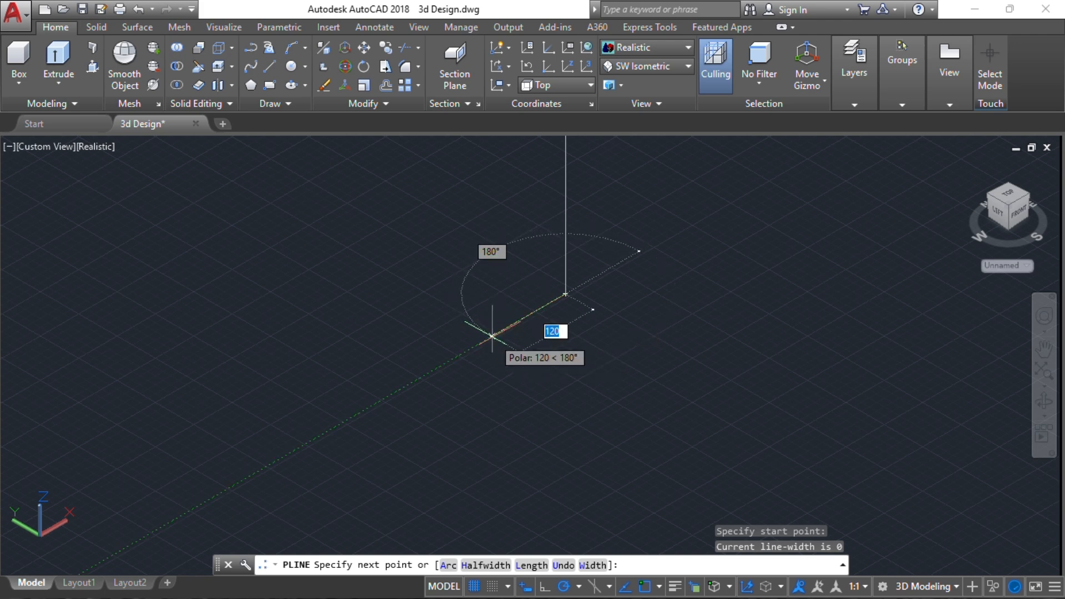
{"action": "type", "text": "50"}
{"action": "key", "text": "Return"}
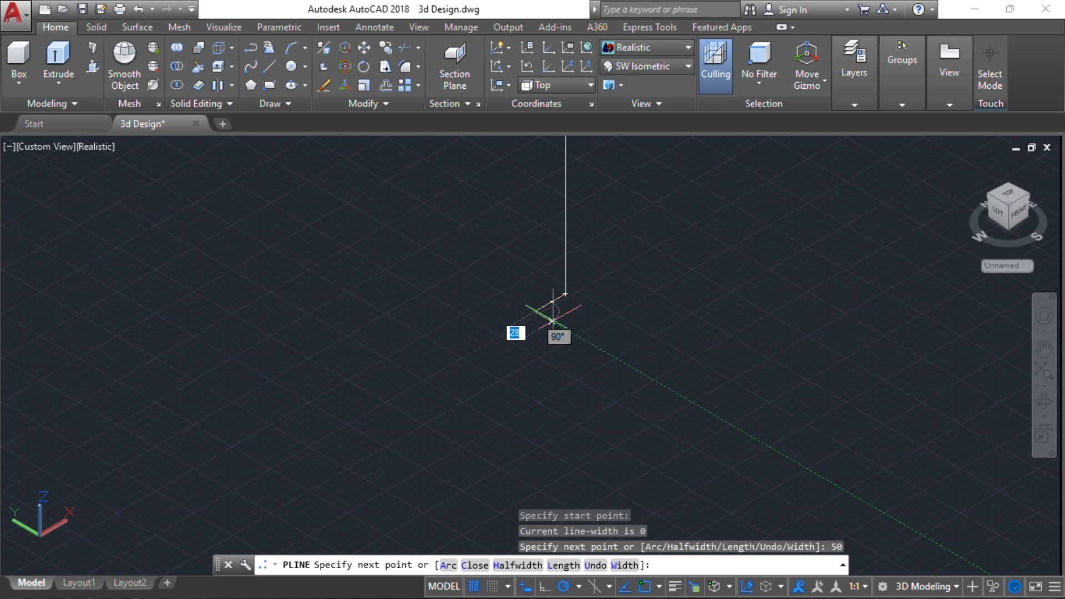
{"action": "type", "text": "30"}
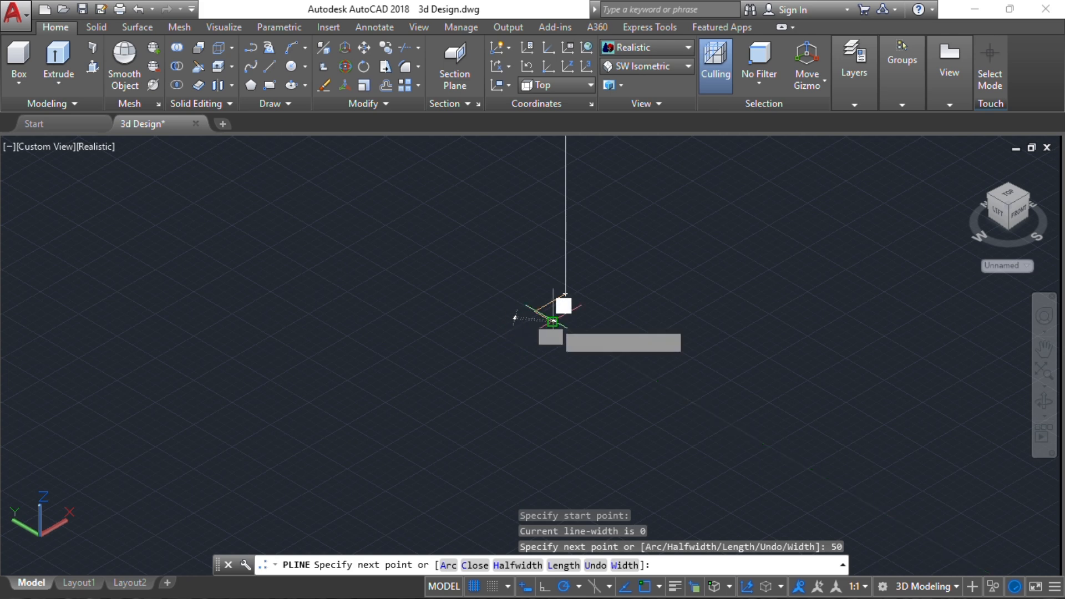
{"action": "key", "text": "Return"}
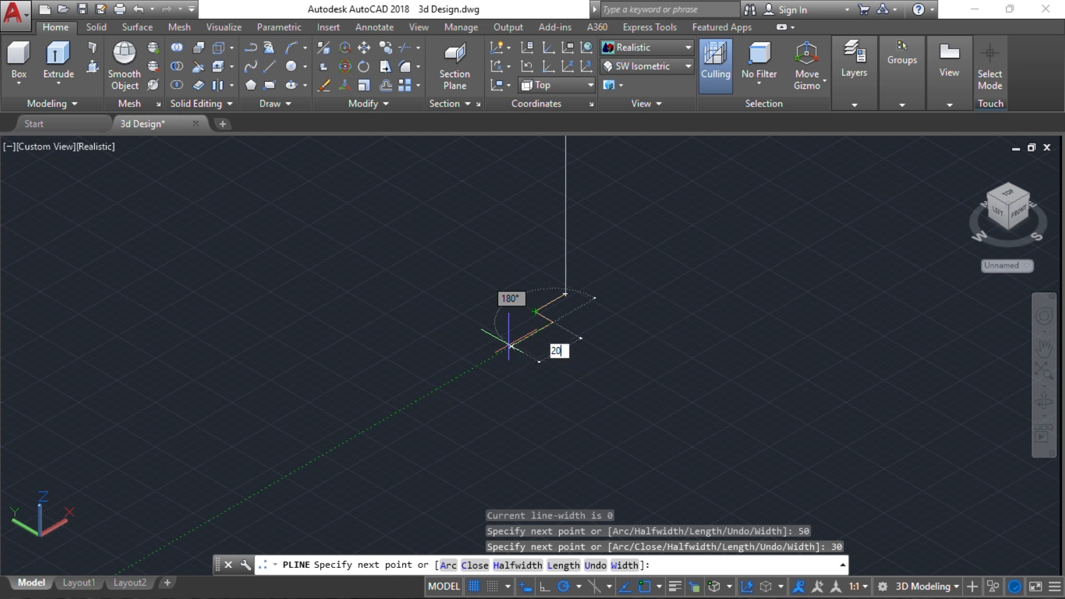
{"action": "key", "text": "Return"}
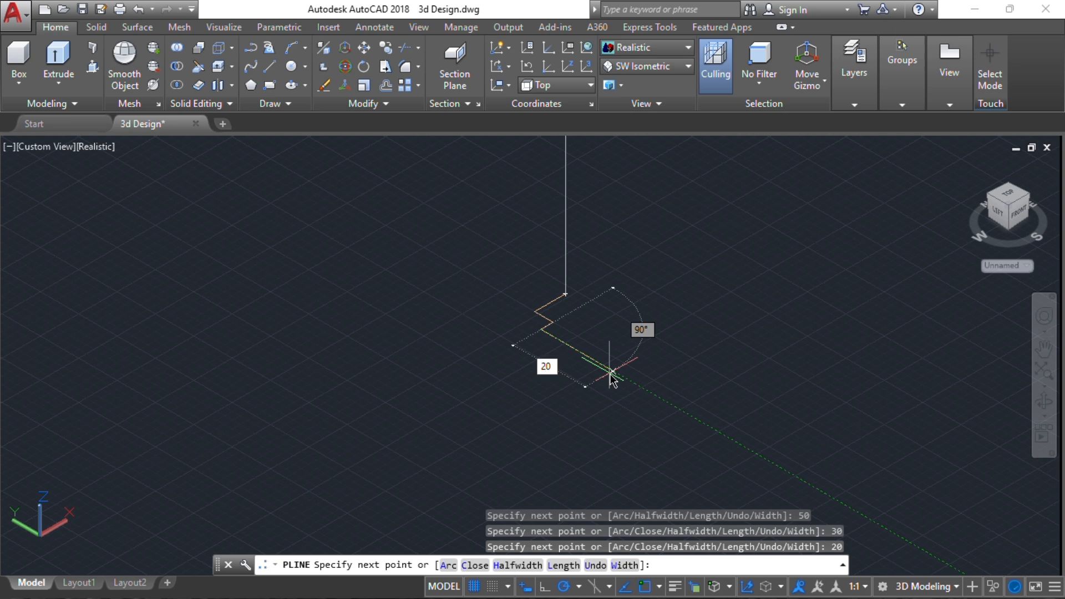
{"action": "key", "text": "Return"}
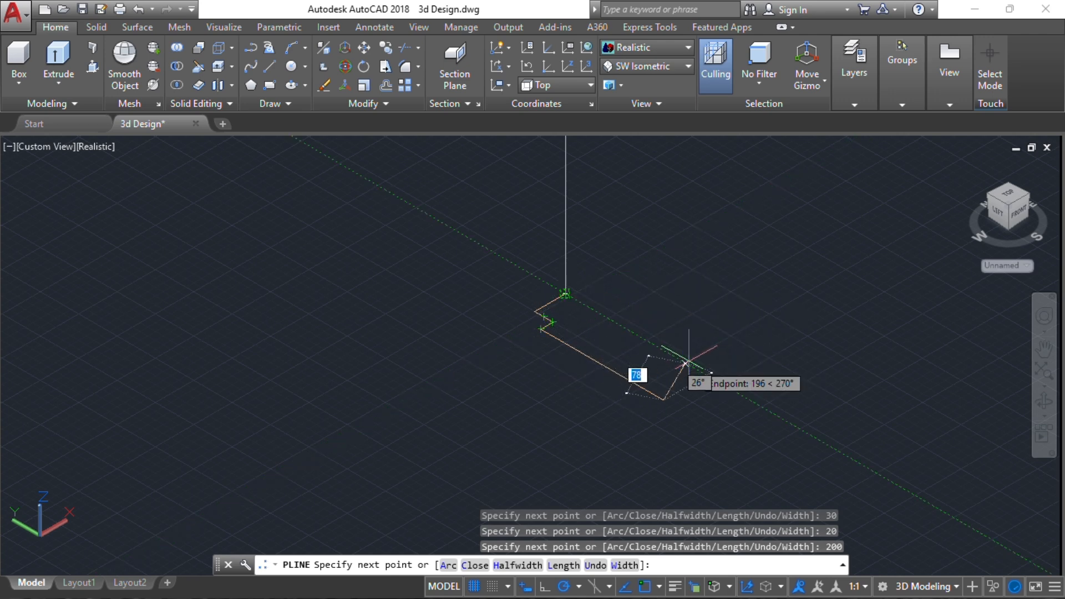
{"action": "left_click", "coordinate": [707, 372]}
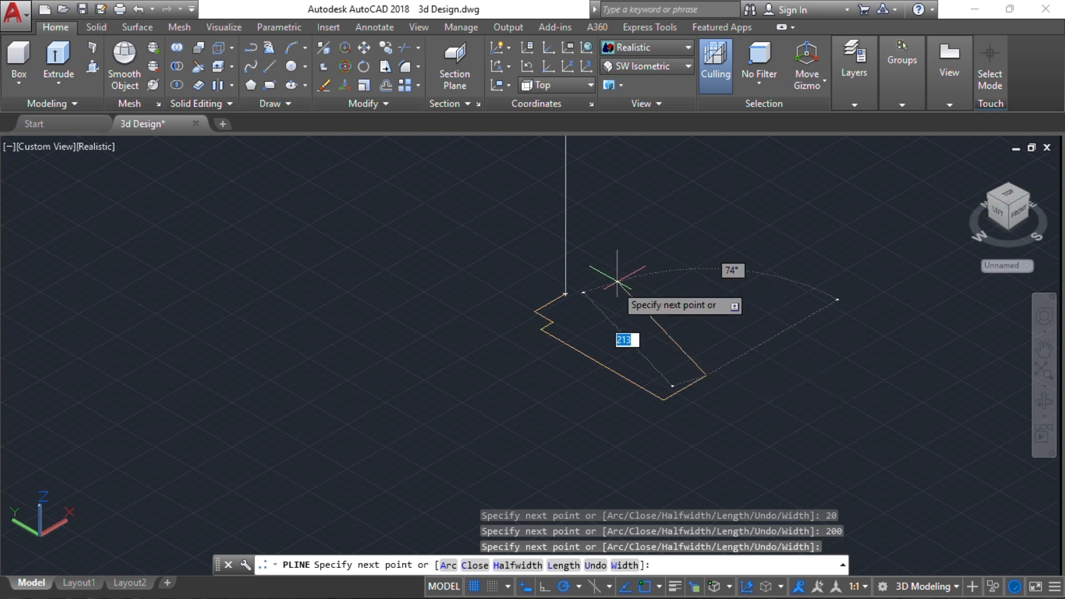
{"action": "type", "text": "c"}
{"action": "key", "text": "Return"}
Chamfer the profile's far outer corner, between the 200-long edge and the end edge, with both distances 70
{"action": "scroll", "coordinate": [643, 377], "scroll_direction": "up", "scroll_amount": 3}
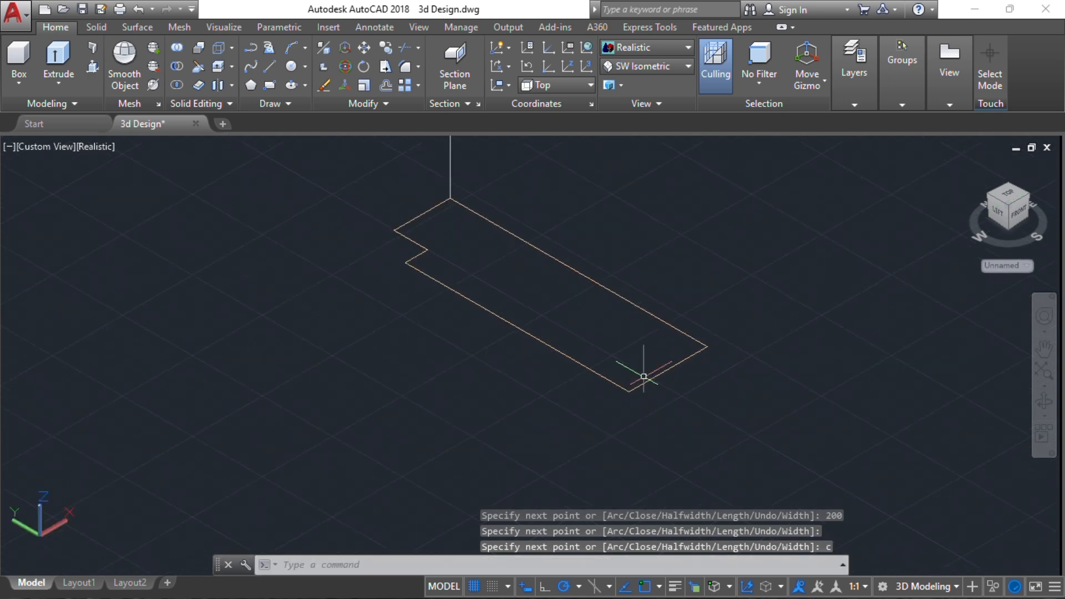
{"action": "scroll", "coordinate": [695, 377], "scroll_direction": "up", "scroll_amount": 4}
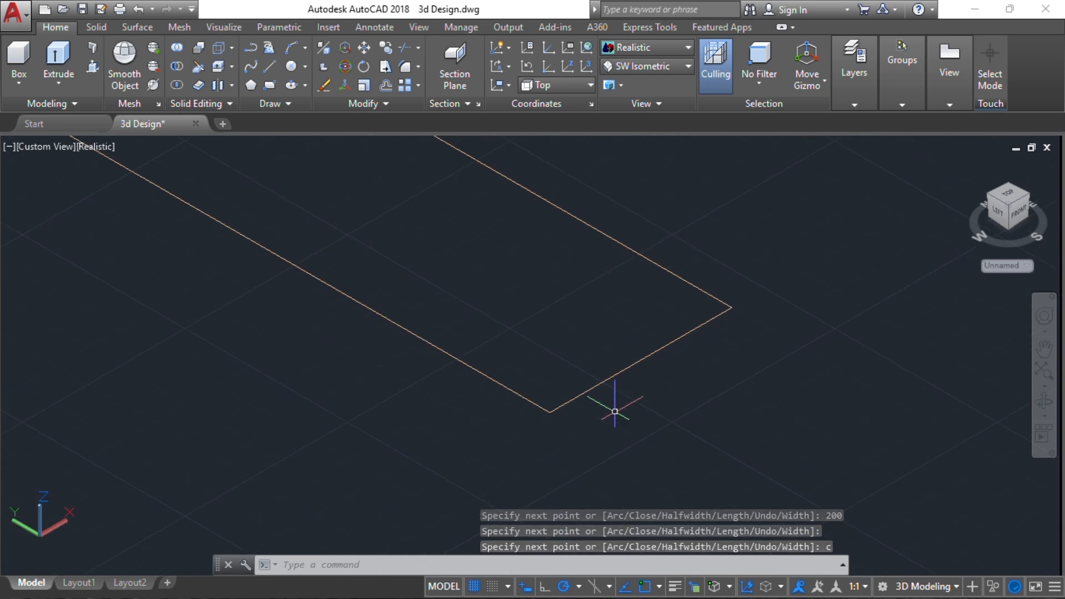
{"action": "middle_click_drag", "start_coordinate": [707, 345], "coordinate": [641, 320]}
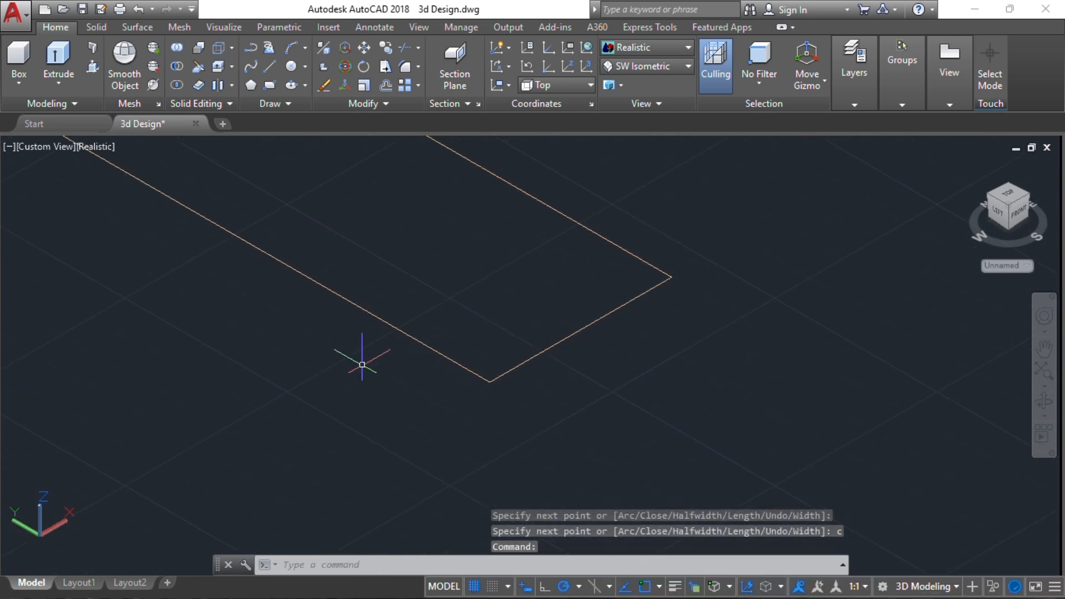
{"action": "left_click", "coordinate": [419, 67]}
{"action": "left_click", "coordinate": [404, 117]}
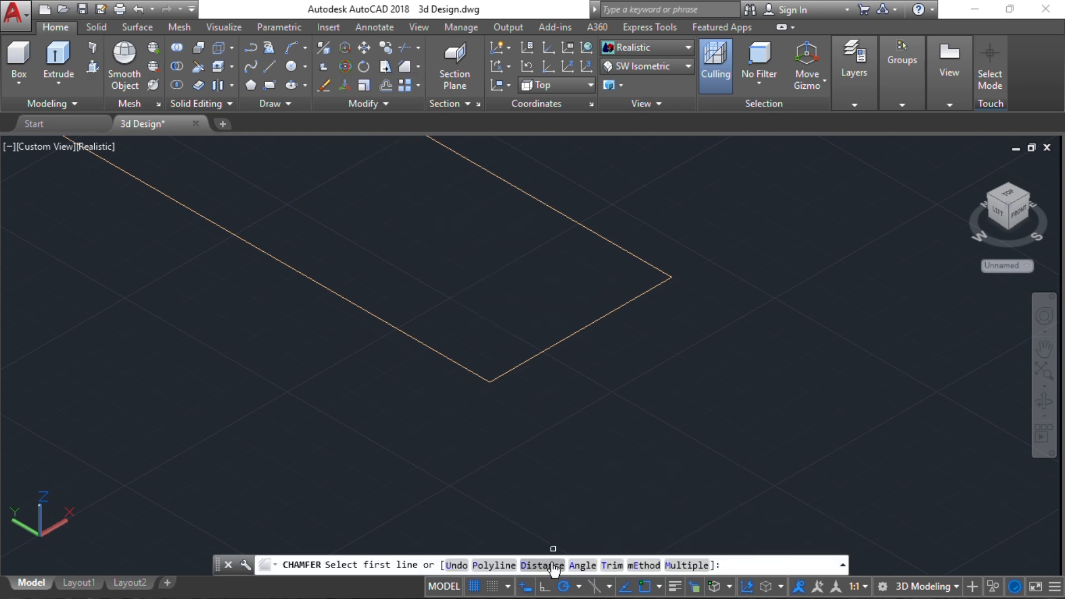
{"action": "type", "text": "d"}
{"action": "key", "text": "Return"}
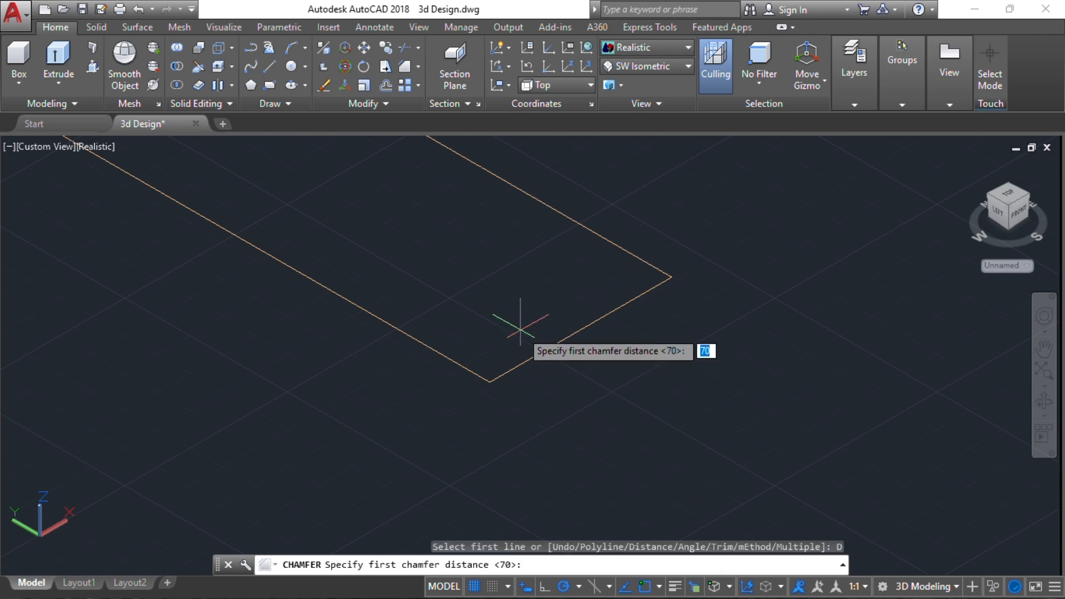
{"action": "type", "text": "70"}
{"action": "key", "text": "Return"}
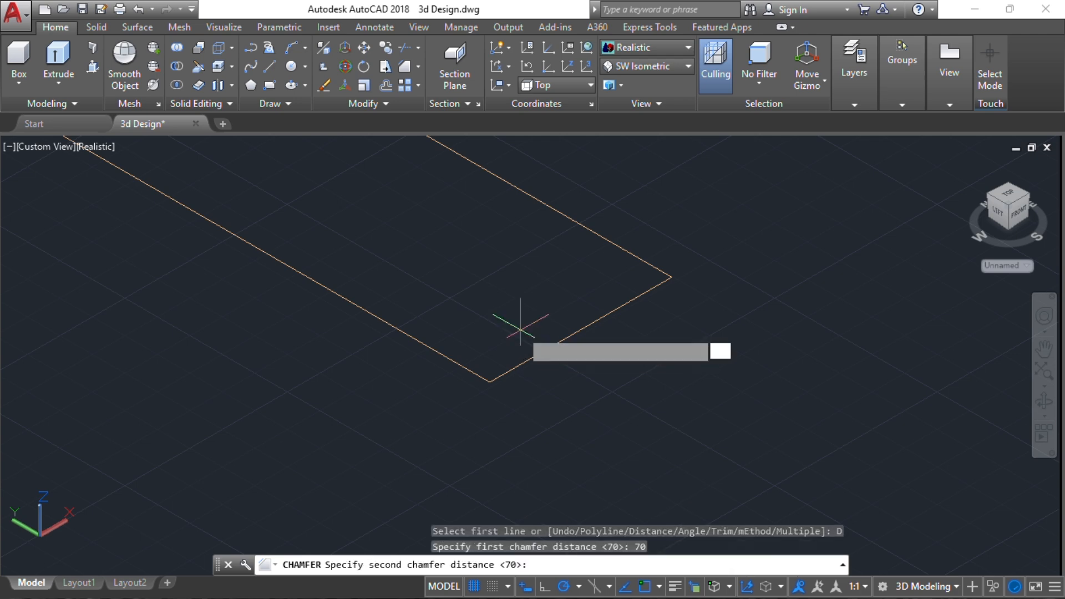
{"action": "key", "text": "Return"}
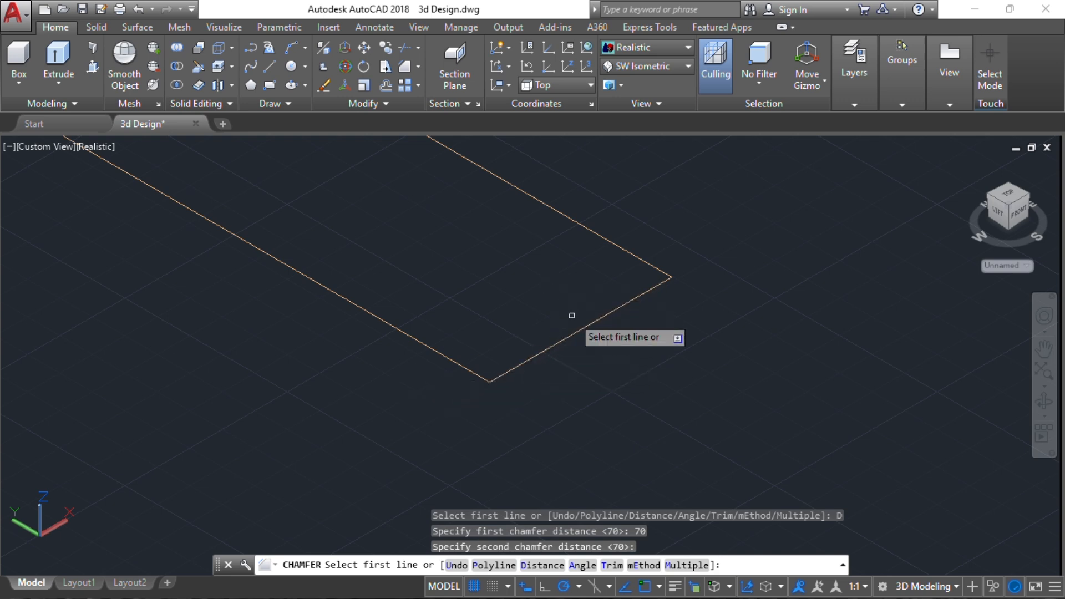
{"action": "left_click", "coordinate": [586, 328]}
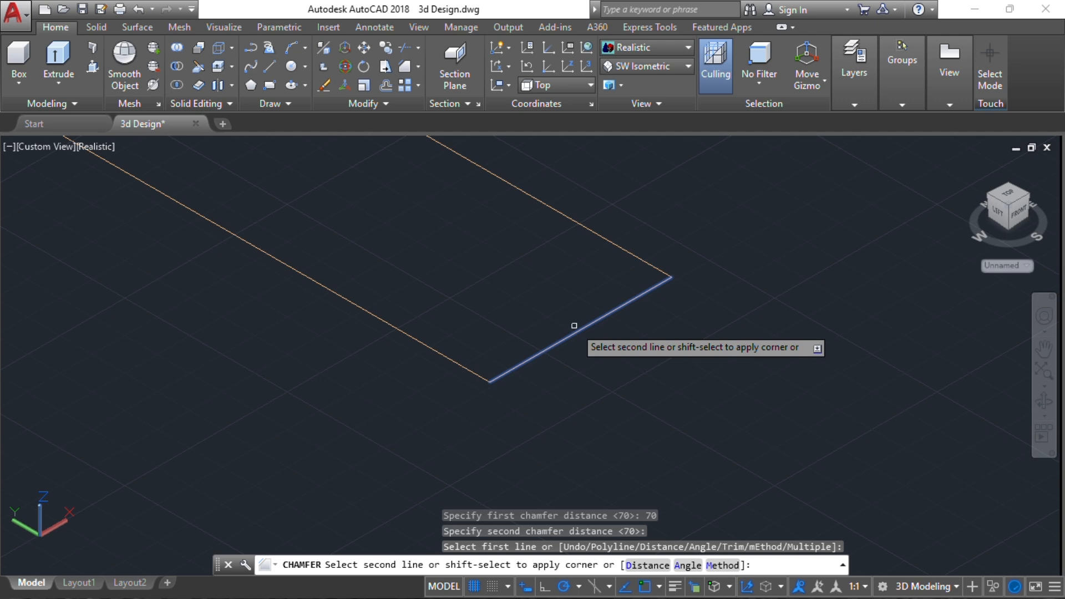
{"action": "left_click", "coordinate": [447, 355]}
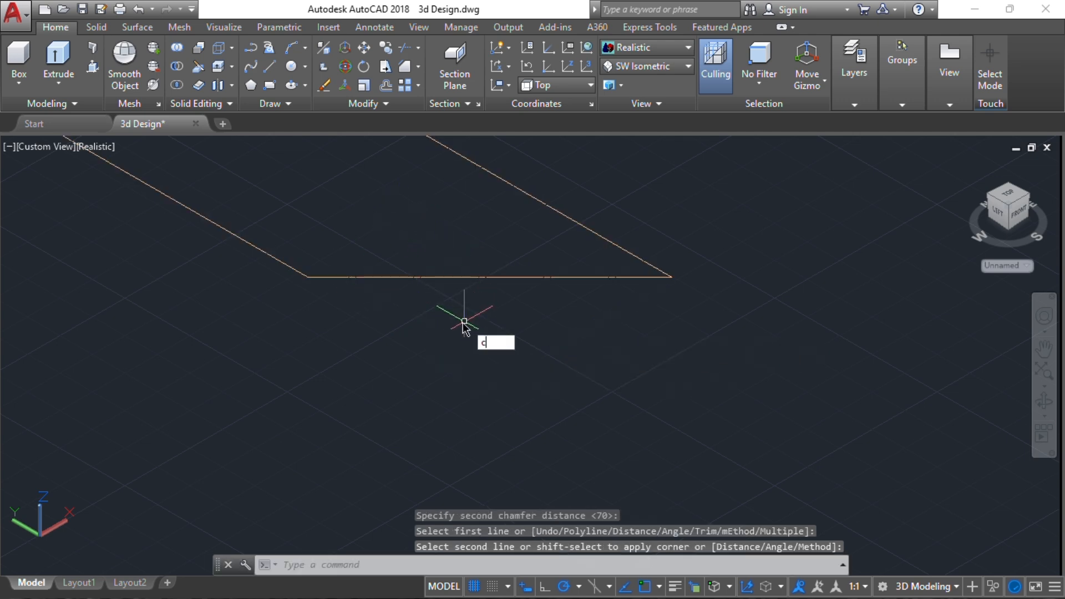
Draw a circle of radius 20 centred on the midpoint of the chamfered edge
{"action": "key", "text": "Return"}
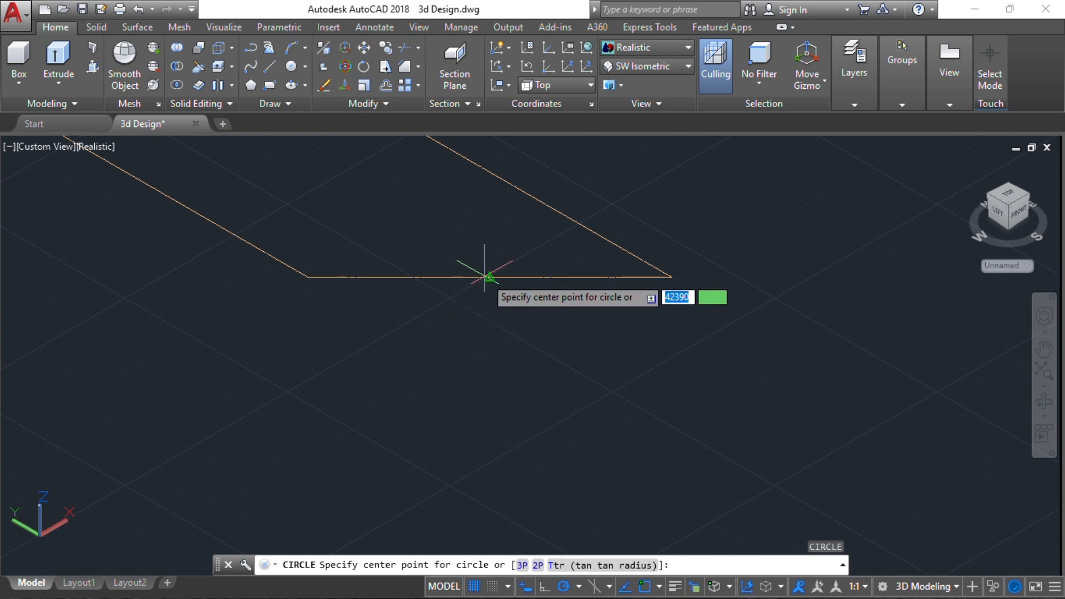
{"action": "left_click", "coordinate": [486, 276]}
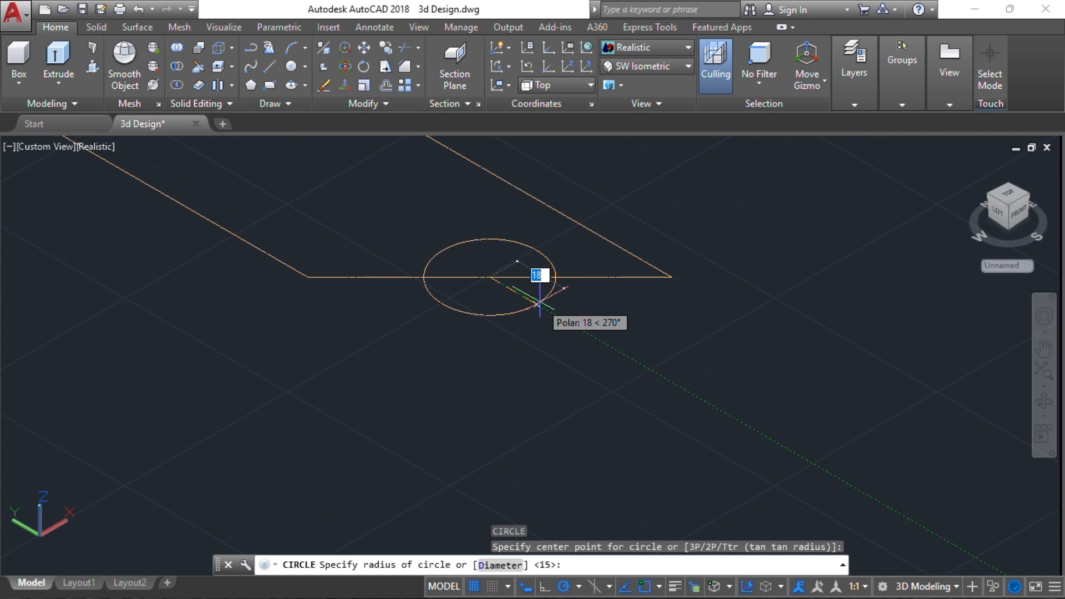
{"action": "type", "text": "20"}
{"action": "key", "text": "Return"}
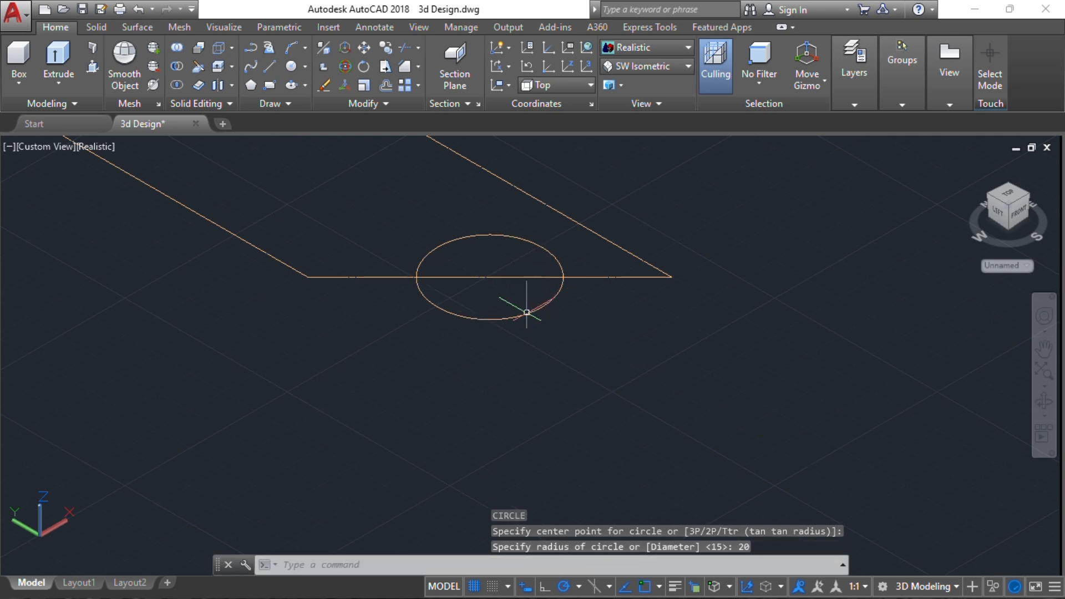
Add a circle of radius 15 on each side of the central circle, tangent to it and to the chamfered edge
{"action": "left_click", "coordinate": [305, 67]}
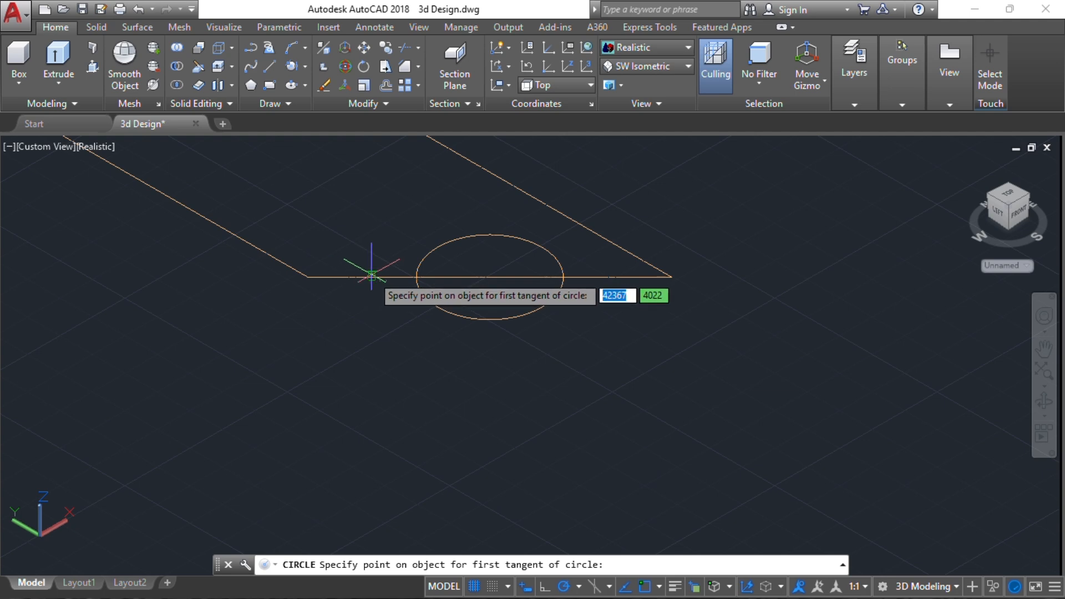
{"action": "left_click", "coordinate": [370, 275]}
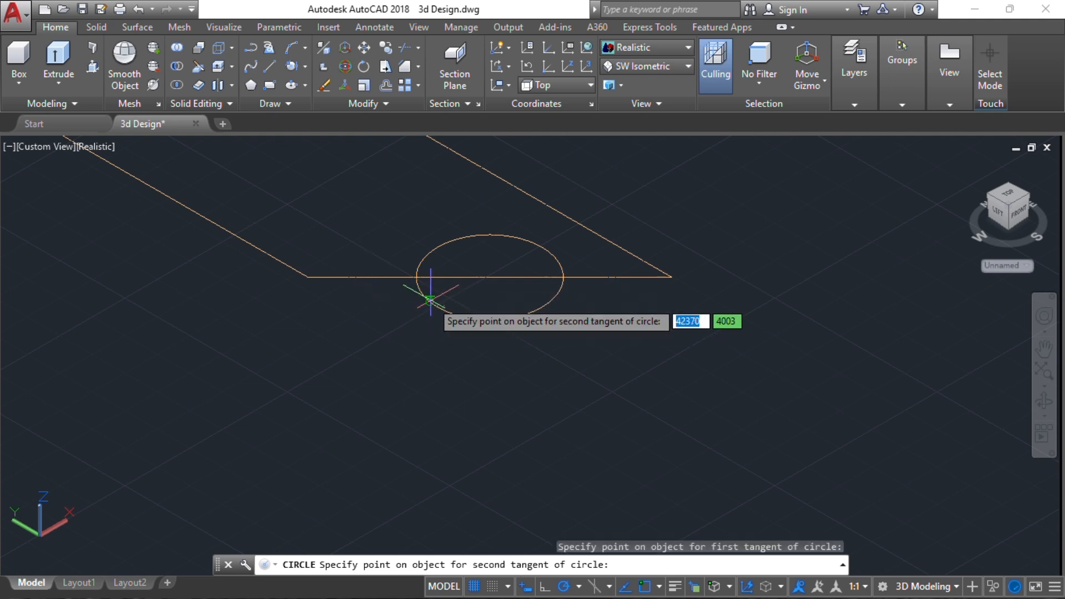
{"action": "left_click", "coordinate": [428, 296]}
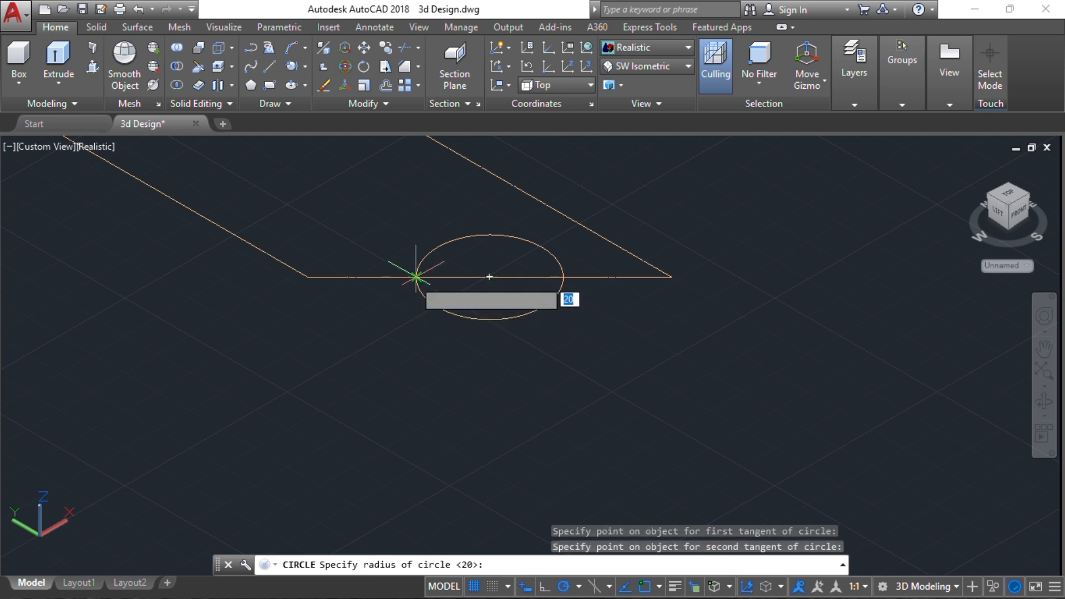
{"action": "key", "text": "Return"}
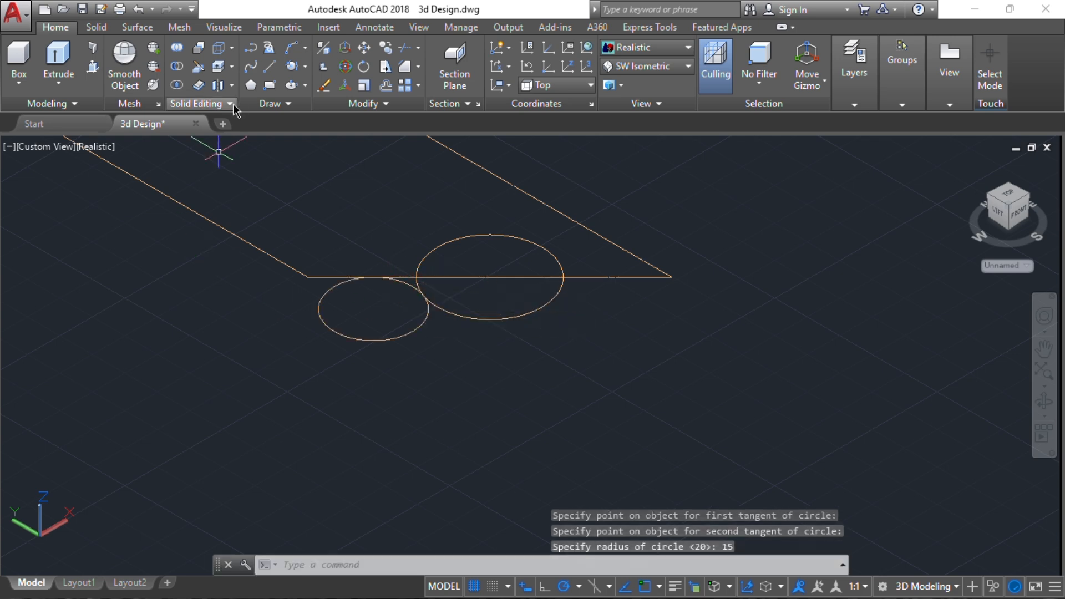
{"action": "left_click", "coordinate": [557, 288]}
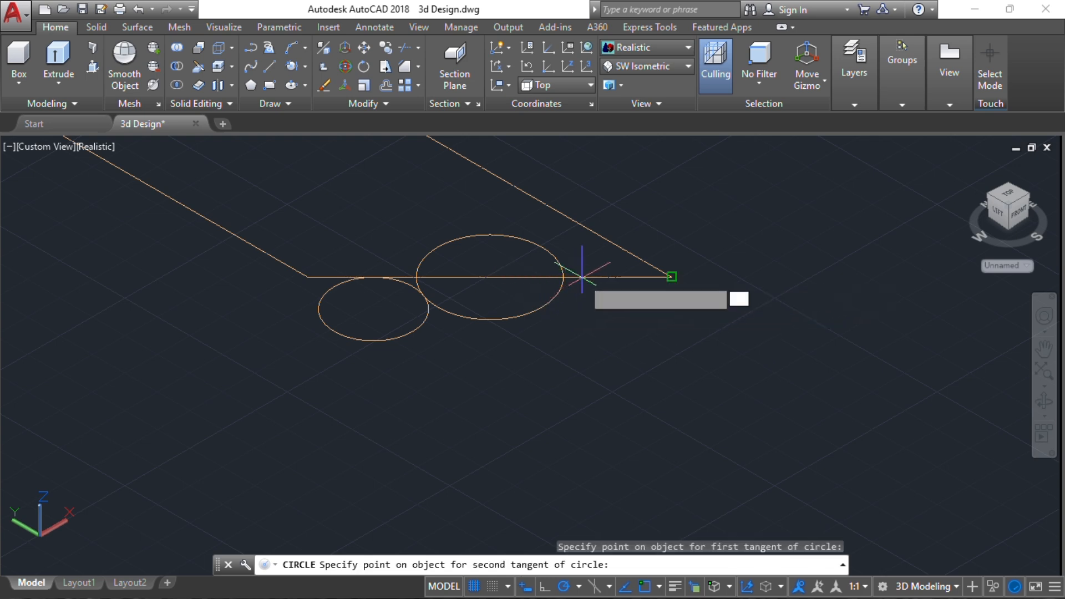
{"action": "left_click", "coordinate": [581, 275]}
{"action": "key", "text": "Return"}
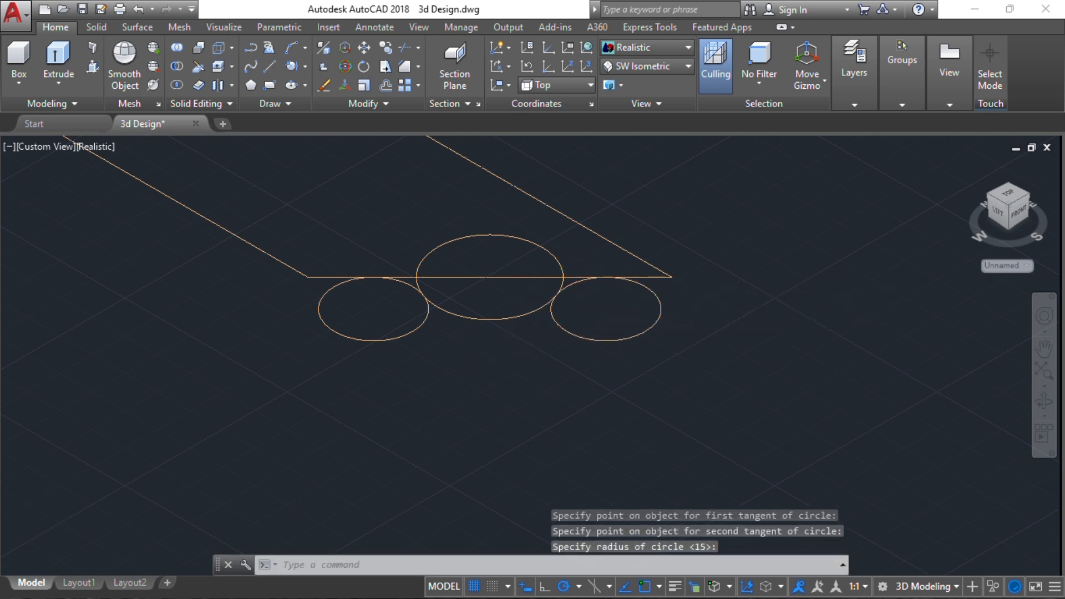
Trim away the central circle's inner half, the chamfer line across it, and the leftover line and arc pieces beside both small circles
{"action": "scroll", "coordinate": [533, 343], "scroll_direction": "up", "scroll_amount": 2}
{"action": "middle_click_drag", "start_coordinate": [488, 205], "coordinate": [499, 264]}
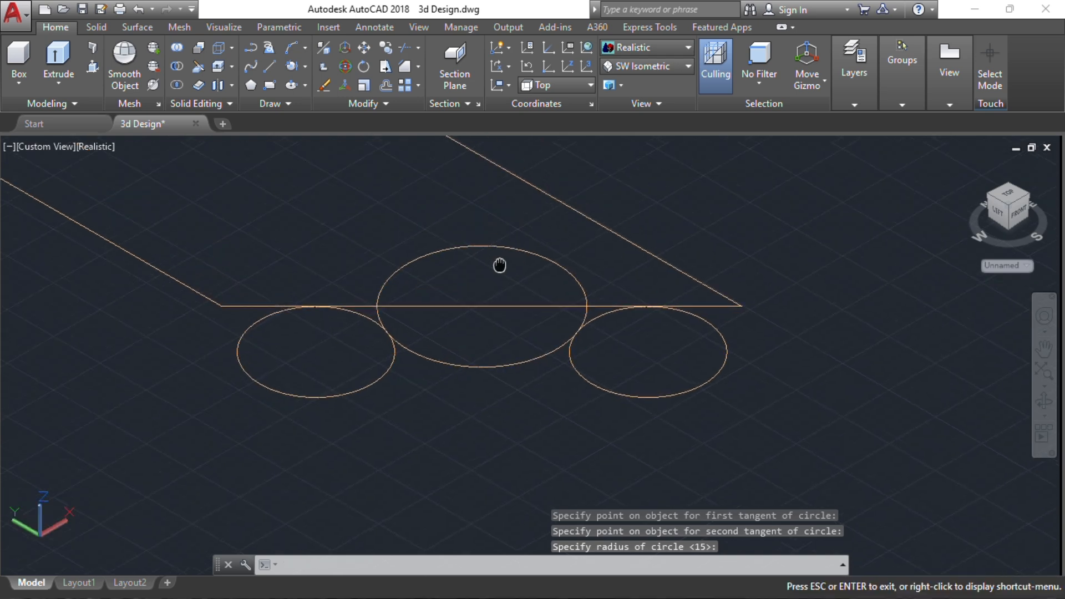
{"action": "key", "text": "Return"}
{"action": "key", "text": "Return"}
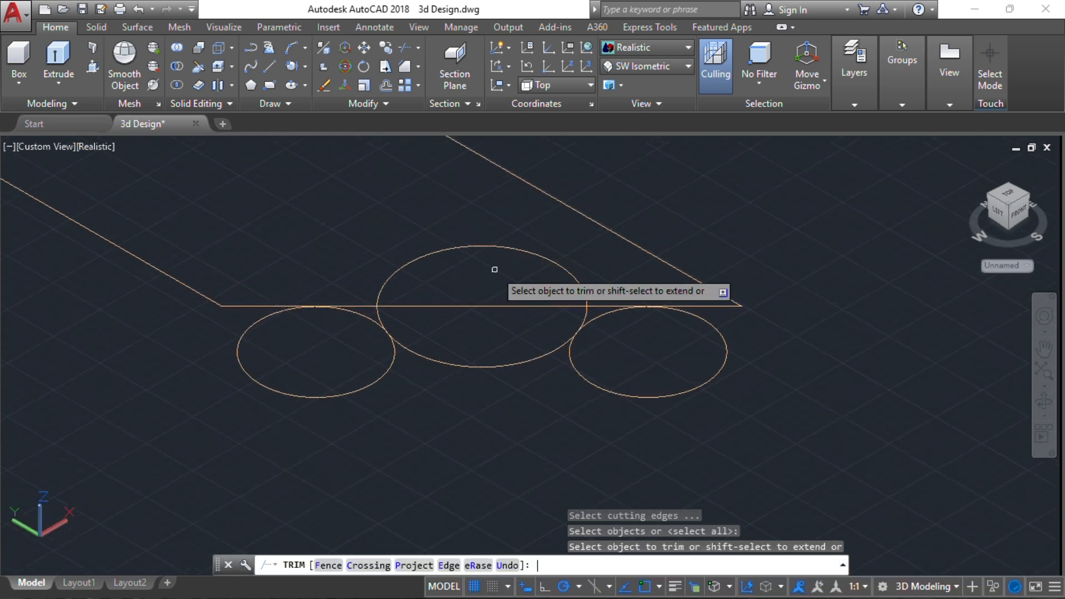
{"action": "left_click", "coordinate": [494, 230]}
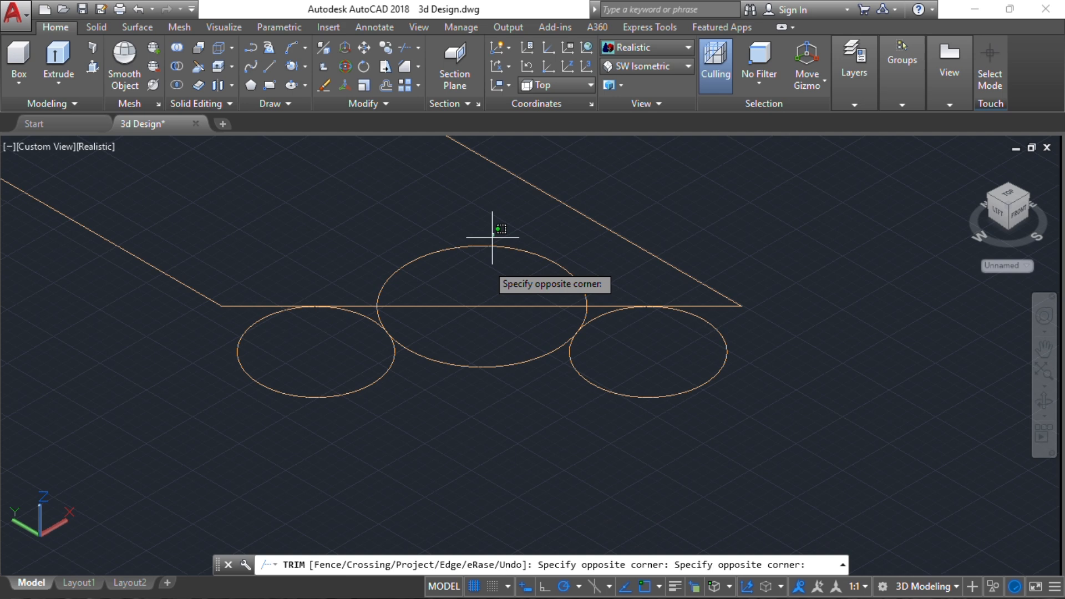
{"action": "left_click", "coordinate": [470, 333]}
{"action": "left_click", "coordinate": [407, 303]}
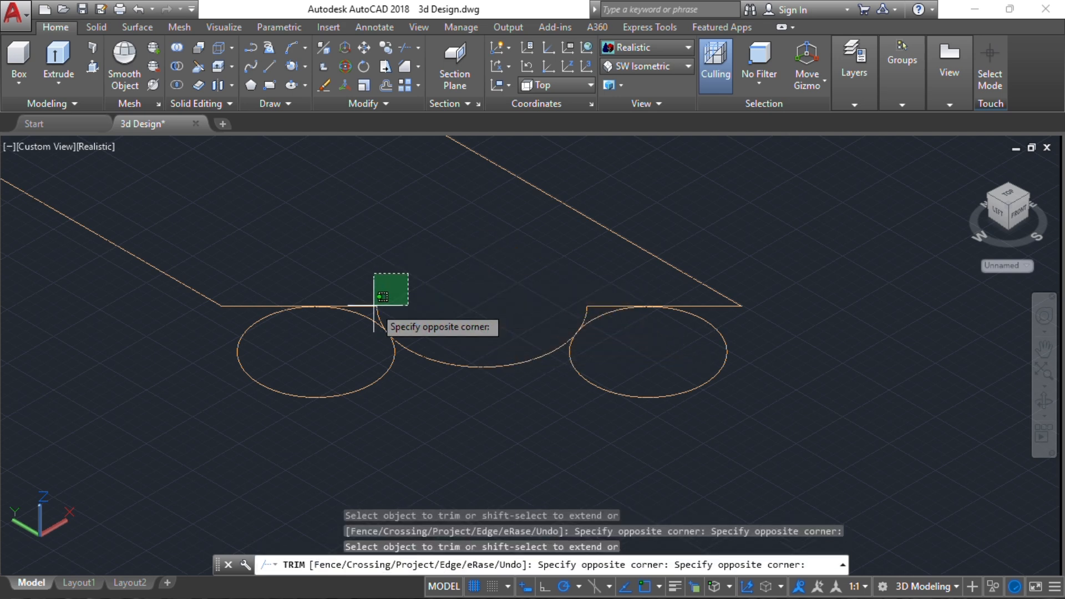
{"action": "left_click", "coordinate": [317, 275]}
{"action": "left_click", "coordinate": [558, 266]}
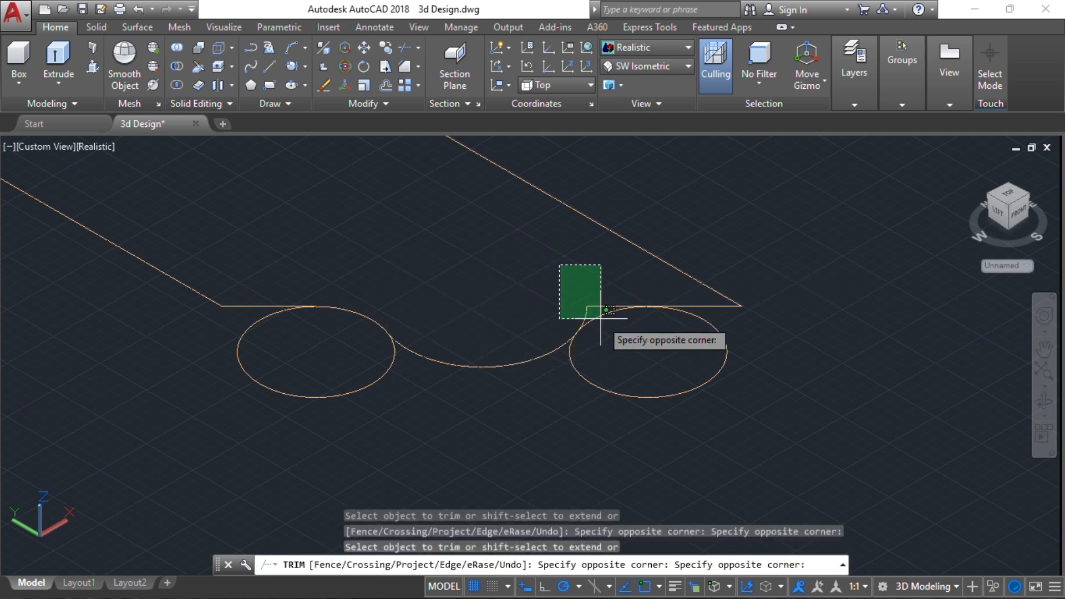
{"action": "left_click", "coordinate": [599, 320]}
Trim off the outer parts of both small circles, leaving only the arcs that blend into the central curve
{"action": "left_click", "coordinate": [628, 361]}
{"action": "left_click", "coordinate": [569, 413]}
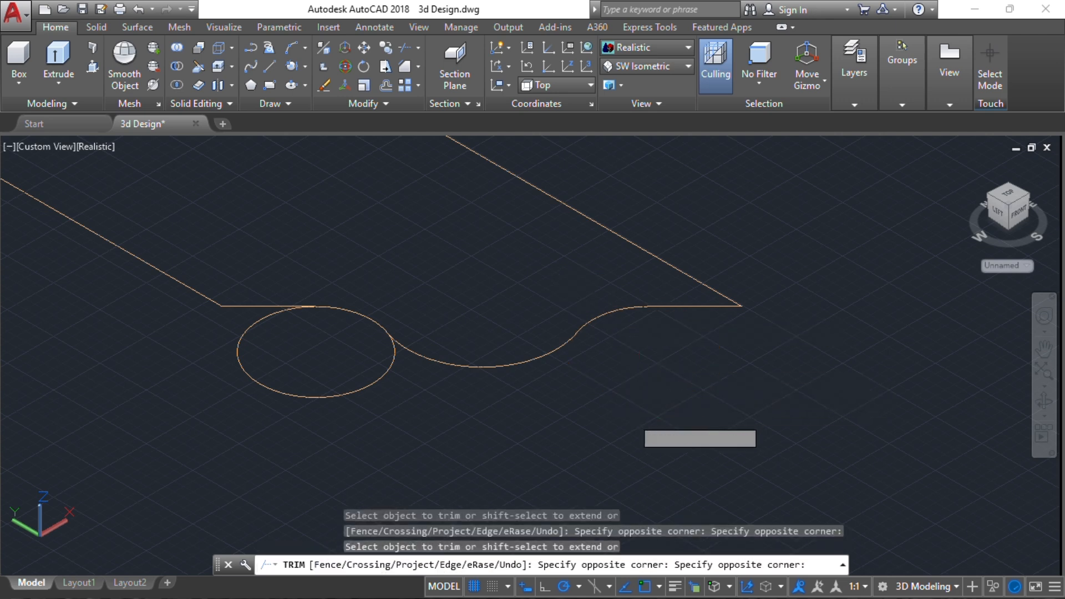
{"action": "left_click", "coordinate": [327, 348]}
{"action": "left_click", "coordinate": [276, 412]}
{"action": "key", "text": "Escape"}
{"action": "key", "text": "Escape"}
{"action": "key", "text": "Escape"}
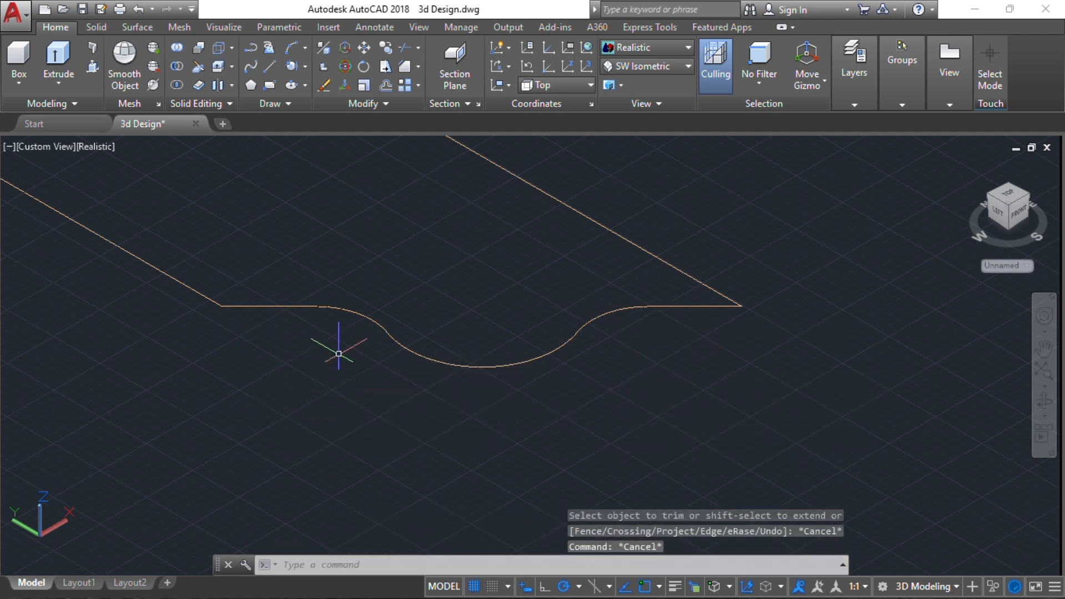
Join the stepped profile outline and its curved end arcs into one closed polyline
{"action": "scroll", "coordinate": [340, 352], "scroll_direction": "down", "scroll_amount": 5}
{"action": "middle_click_drag", "start_coordinate": [422, 290], "coordinate": [564, 300]}
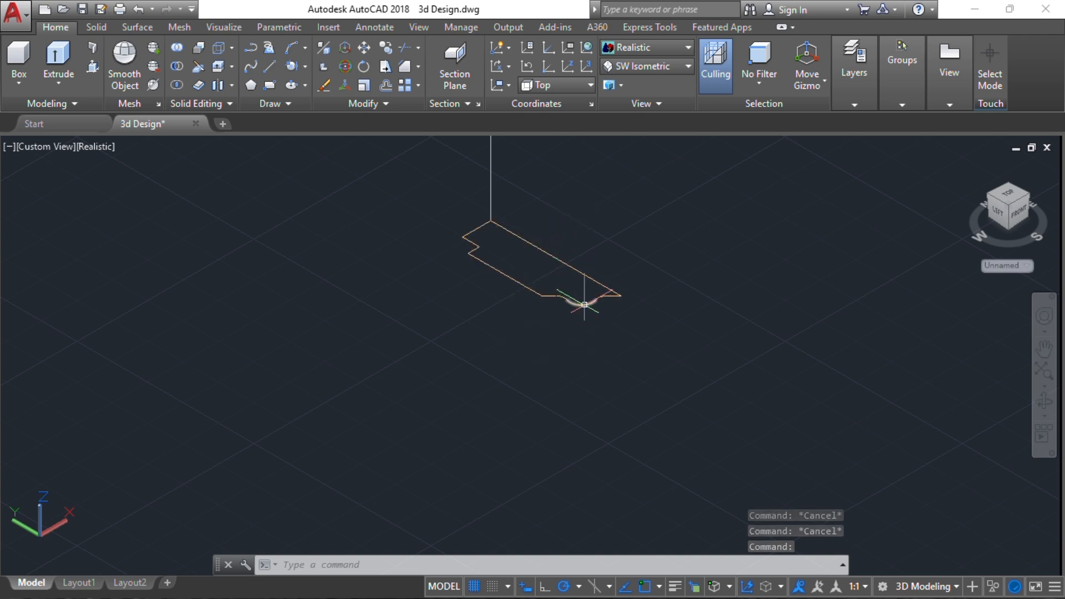
{"action": "left_click", "coordinate": [634, 328]}
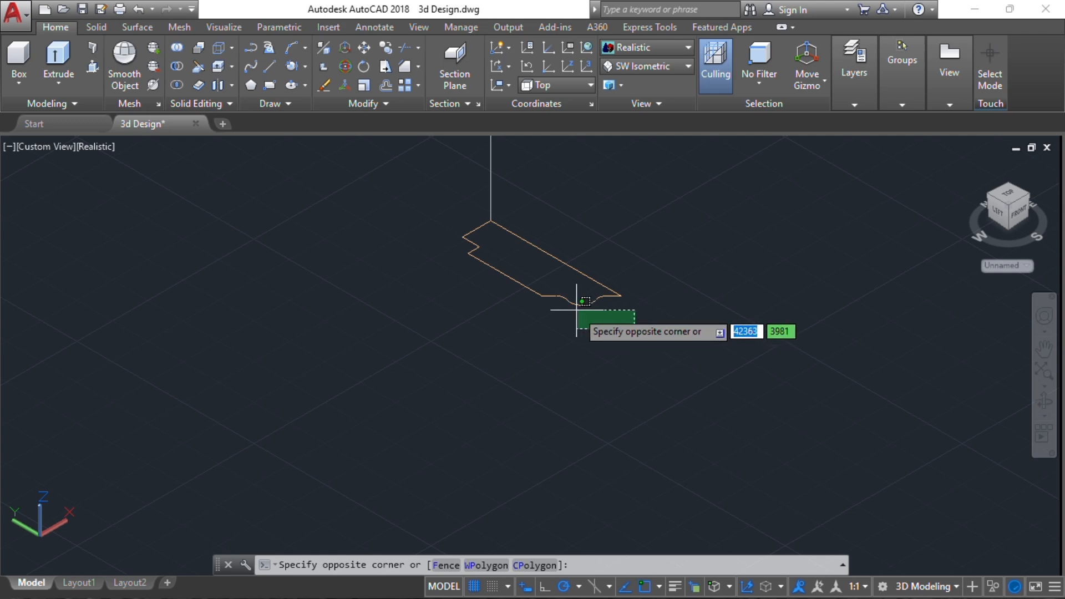
{"action": "key", "text": "Escape"}
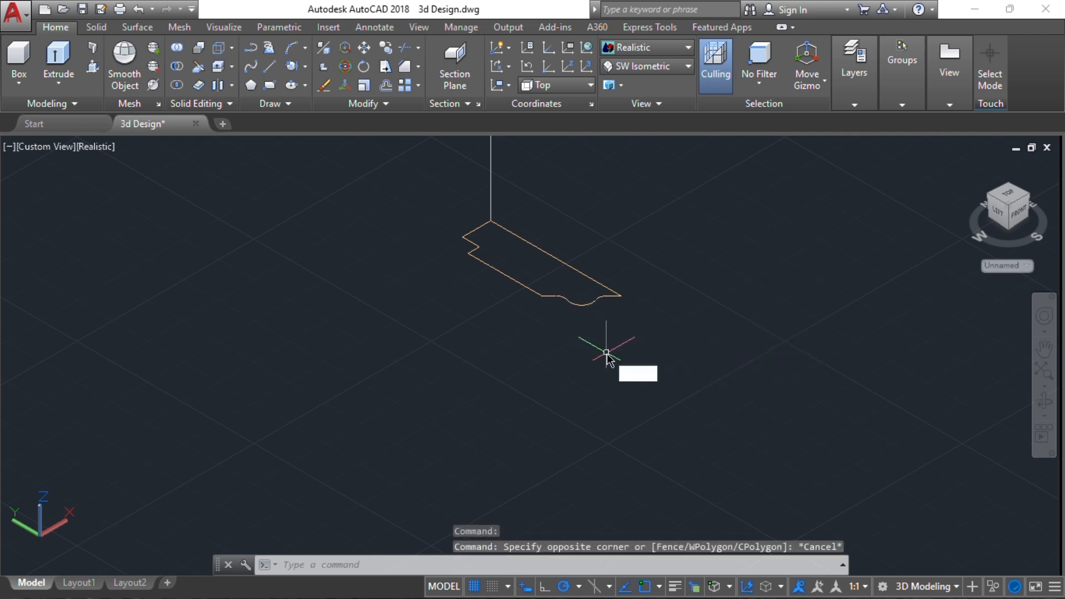
{"action": "type", "text": "J"}
{"action": "key", "text": "Return"}
{"action": "left_click", "coordinate": [646, 337]}
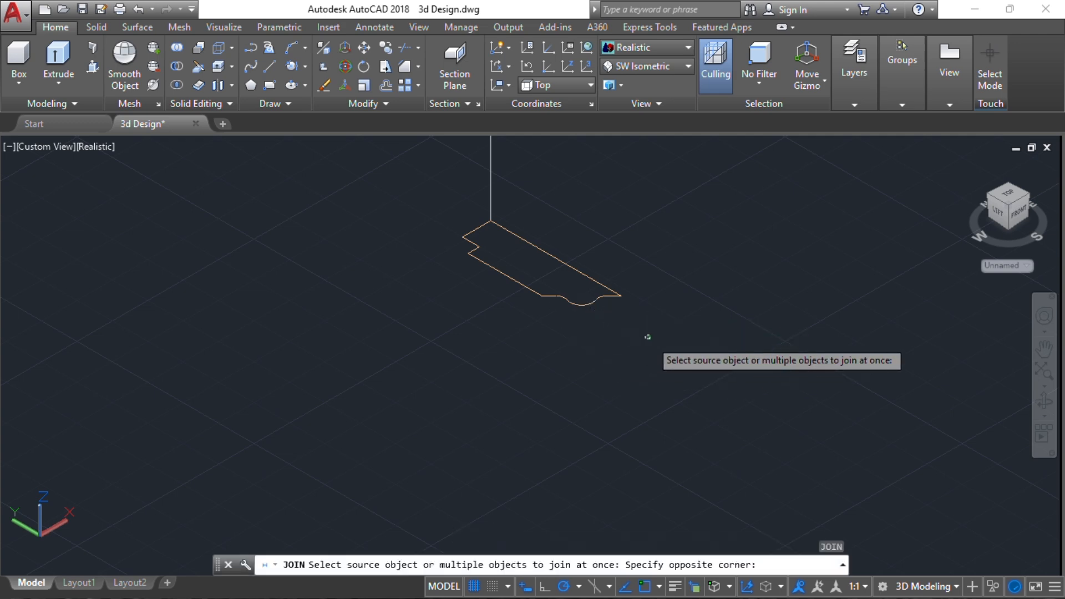
{"action": "left_click", "coordinate": [478, 248]}
{"action": "key", "text": "Return"}
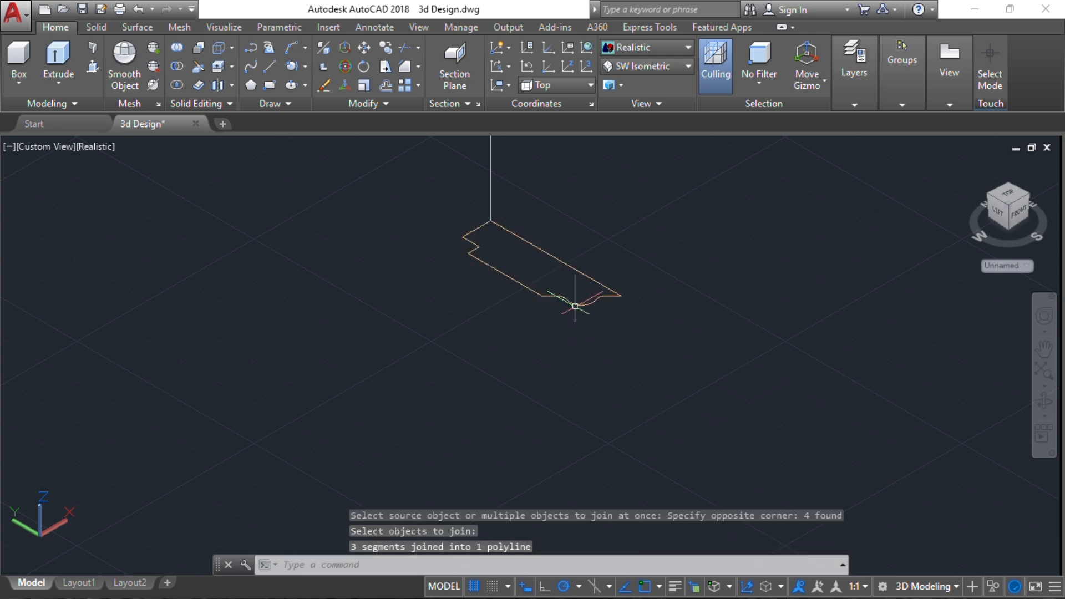
Sweep the joined profile along the three-sided door outline to form the solid door frame
{"action": "scroll", "coordinate": [575, 306], "scroll_direction": "down", "scroll_amount": 2}
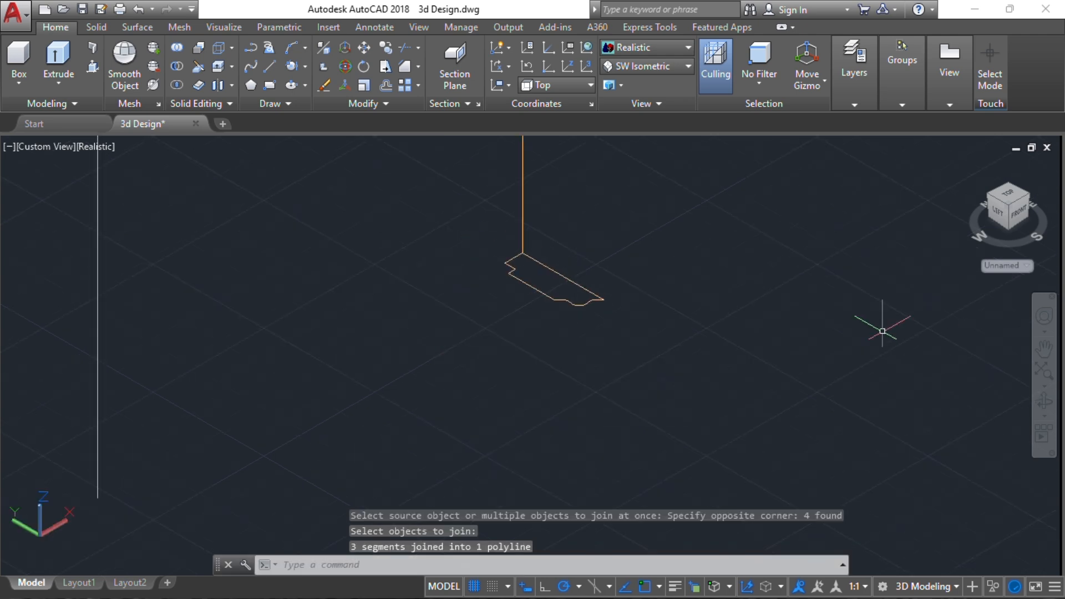
{"action": "scroll", "coordinate": [650, 306], "scroll_direction": "down", "scroll_amount": 4}
{"action": "scroll", "coordinate": [641, 242], "scroll_direction": "down", "scroll_amount": 2}
{"action": "middle_click_drag", "start_coordinate": [641, 241], "coordinate": [572, 359]}
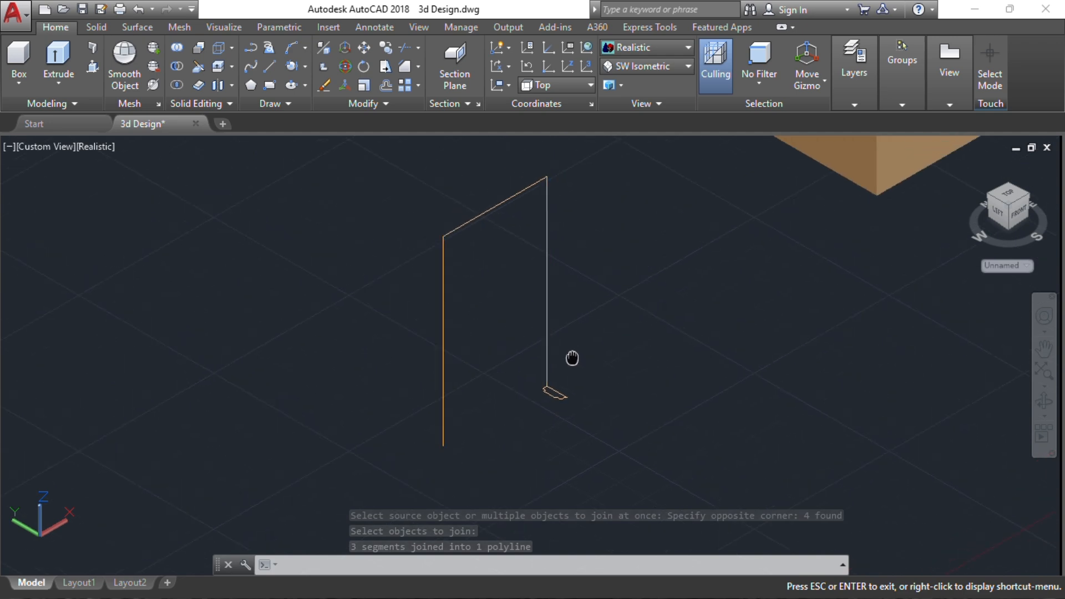
{"action": "left_click", "coordinate": [55, 84]}
{"action": "left_click", "coordinate": [55, 205]}
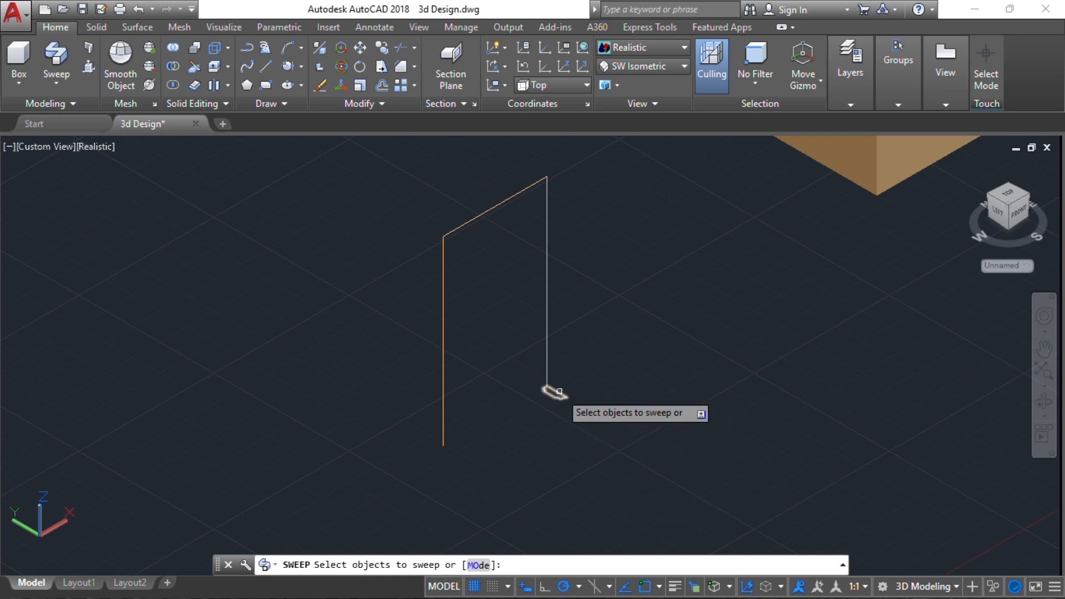
{"action": "left_click", "coordinate": [559, 392]}
{"action": "key", "text": "Return"}
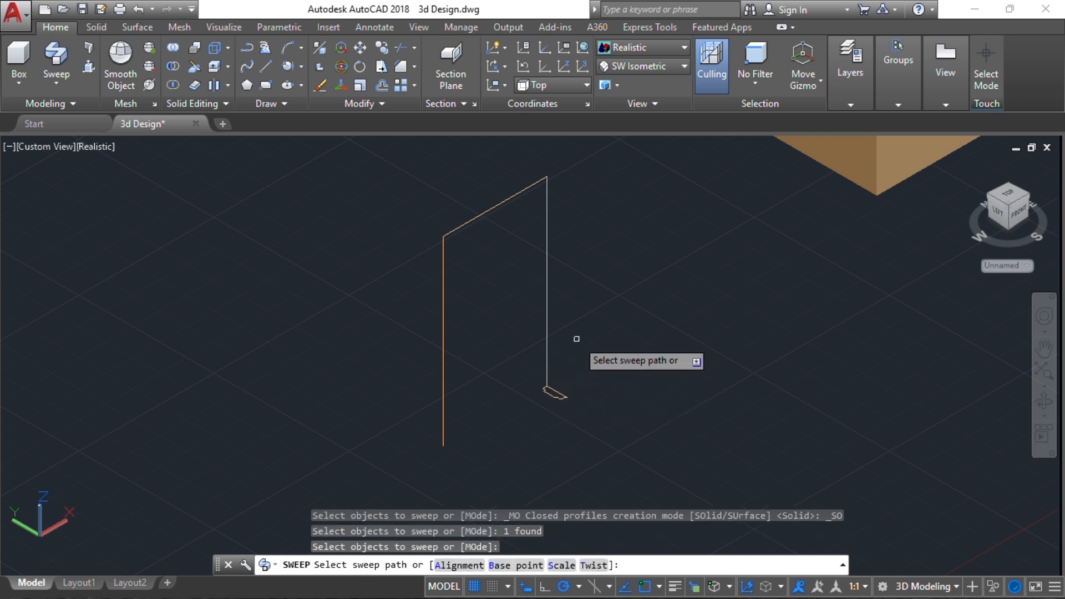
{"action": "left_click", "coordinate": [547, 323]}
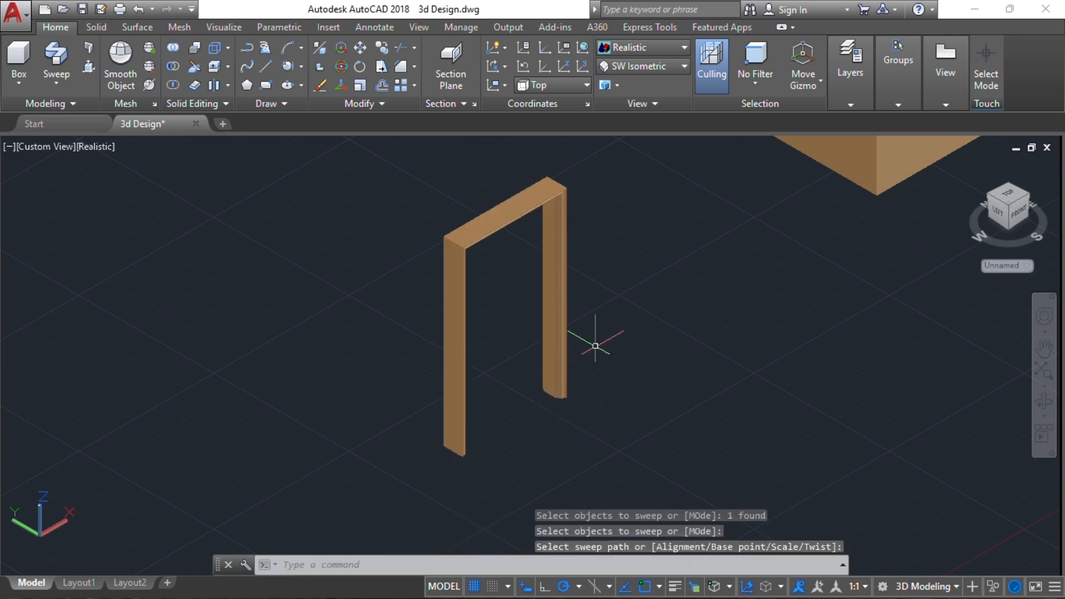
Create a new layer named 3D Doors
{"action": "scroll", "coordinate": [560, 401], "scroll_direction": "up", "scroll_amount": 5}
{"action": "scroll", "coordinate": [560, 400], "scroll_direction": "up", "scroll_amount": 4}
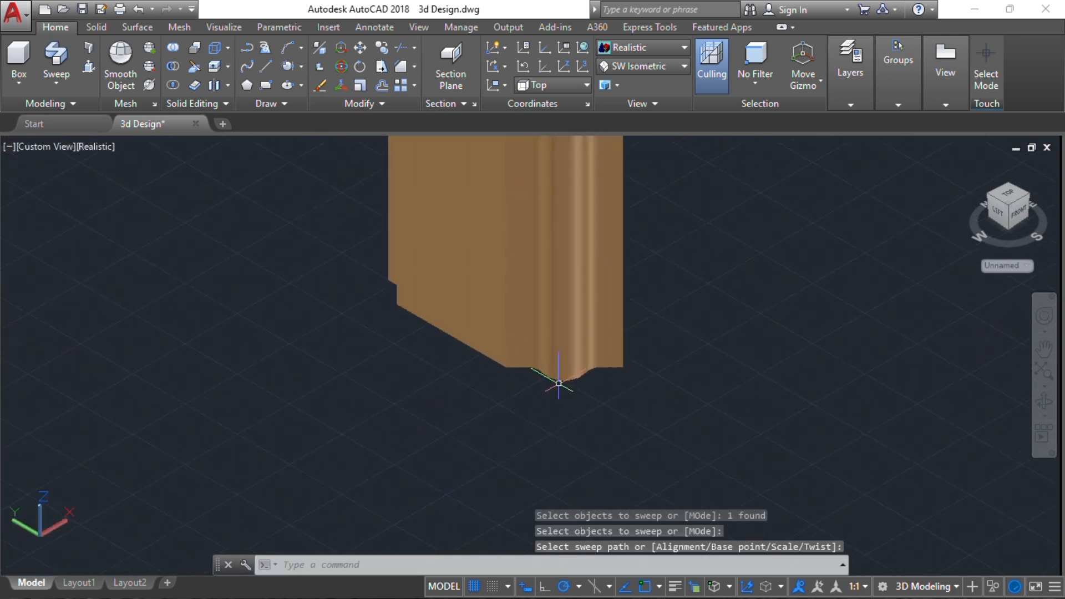
{"action": "scroll", "coordinate": [603, 384], "scroll_direction": "down", "scroll_amount": 8}
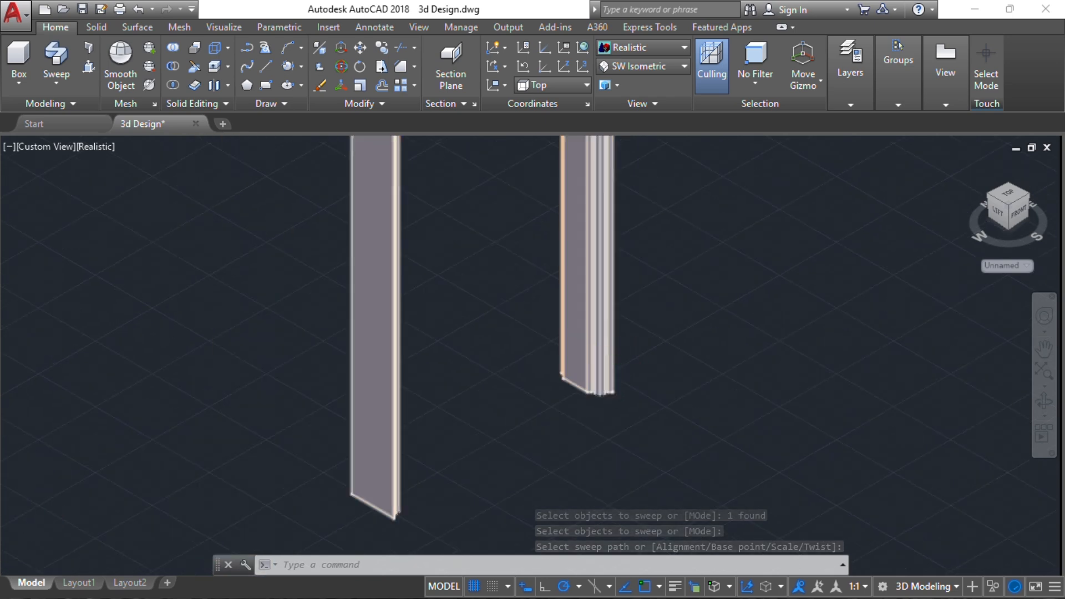
{"action": "middle_click_drag", "start_coordinate": [603, 384], "coordinate": [609, 381]}
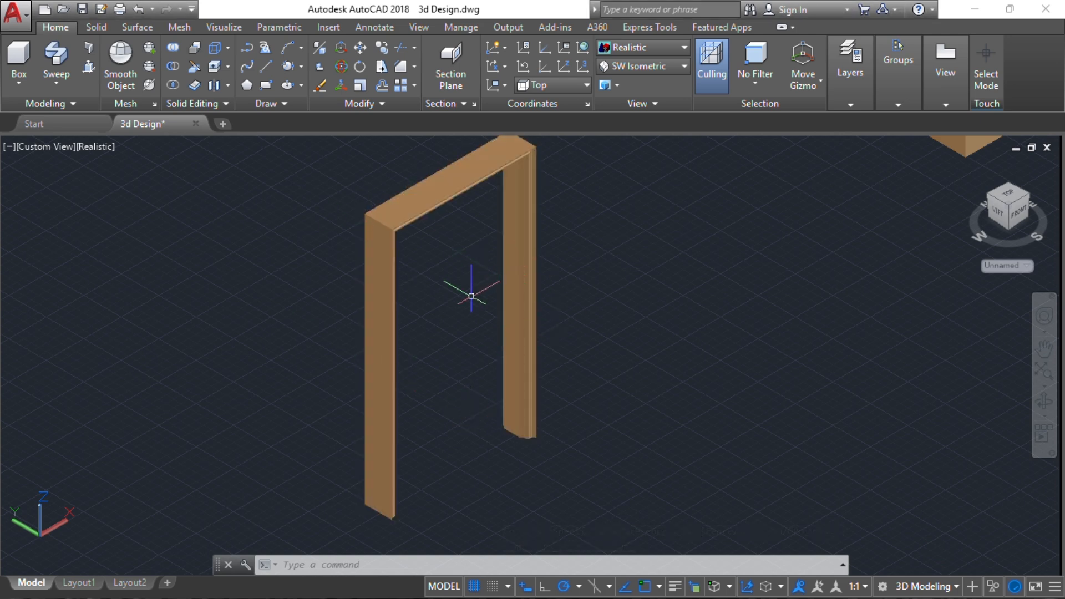
{"action": "middle_click_drag", "start_coordinate": [504, 269], "coordinate": [383, 319]}
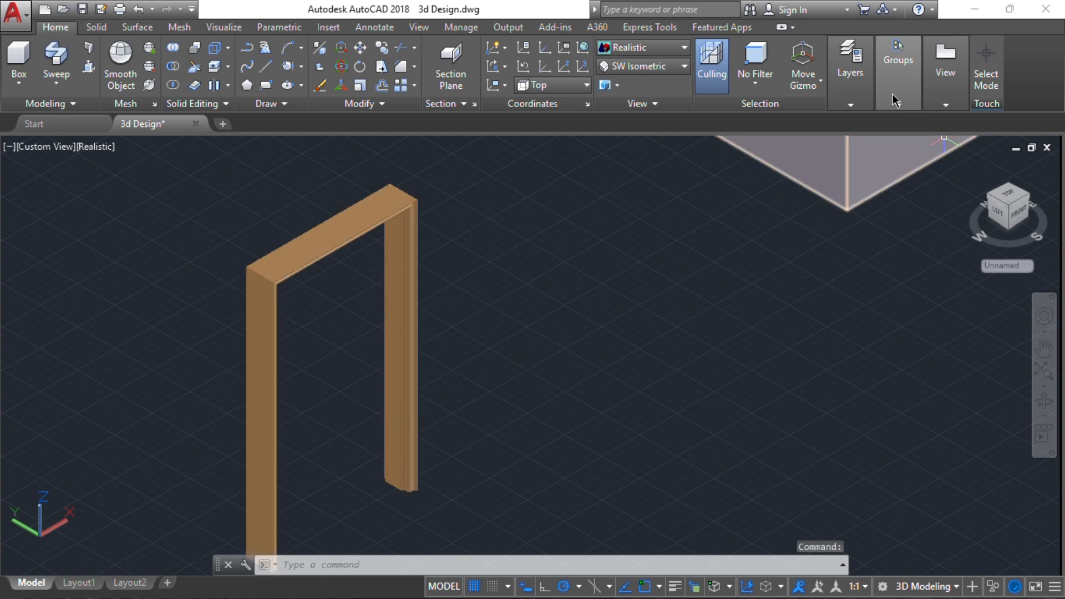
{"action": "mouse_move", "coordinate": [852, 89]}
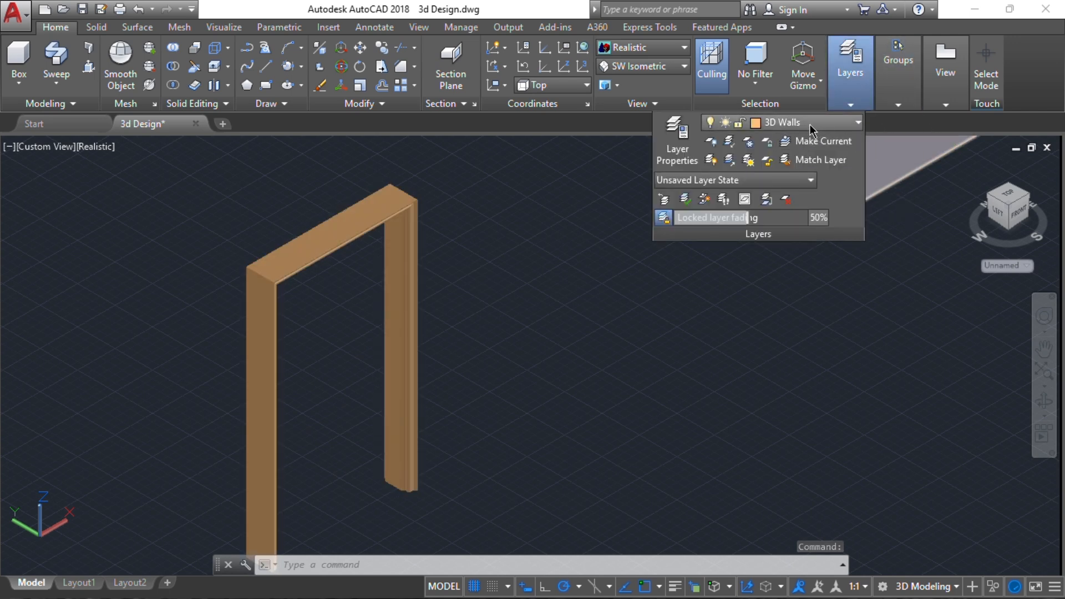
{"action": "left_click", "coordinate": [686, 154]}
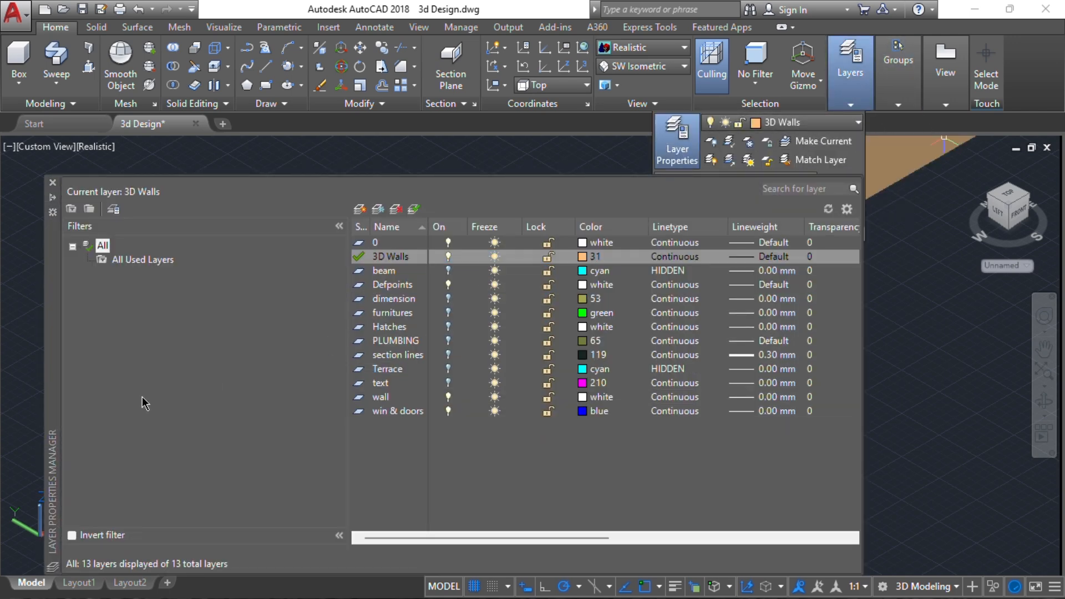
{"action": "left_click", "coordinate": [360, 210]}
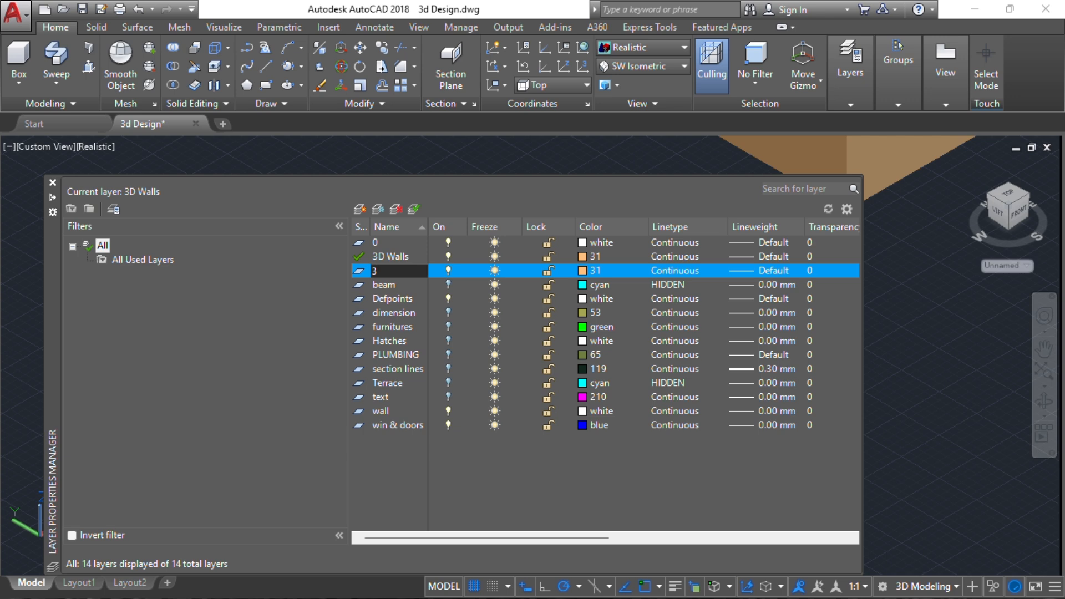
{"action": "type", "text": "3D Door"}
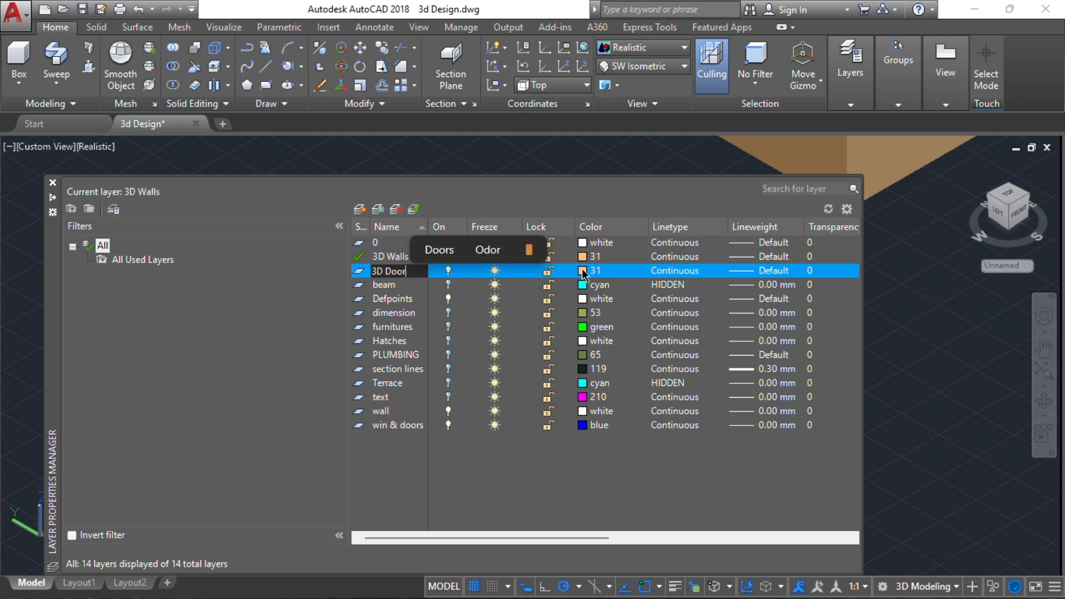
{"action": "type", "text": "s"}
{"action": "key", "text": "Return"}
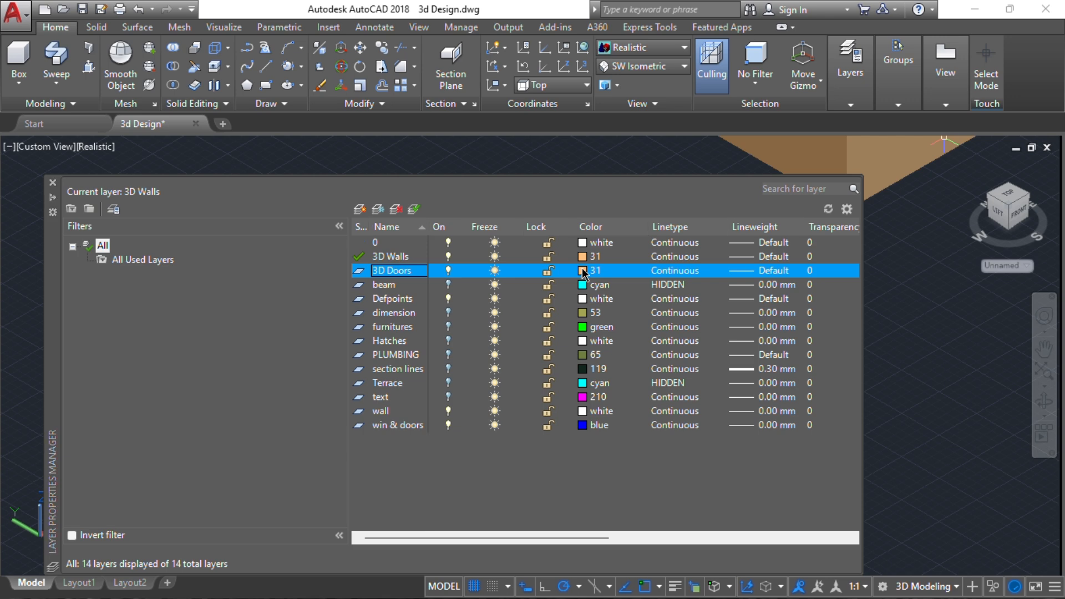
Set the 3D Doors layer's colour to the dark brown true colour 97,48,0 and close the layer manager
{"action": "left_click", "coordinate": [582, 271]}
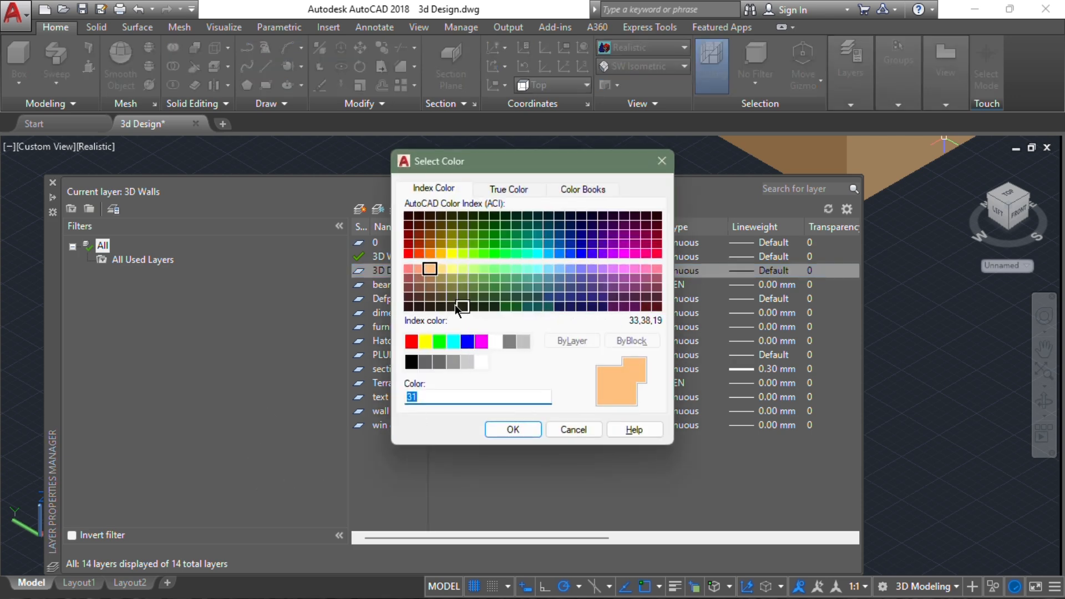
{"action": "left_click", "coordinate": [510, 188]}
{"action": "left_click_drag", "start_coordinate": [571, 317], "coordinate": [573, 352]}
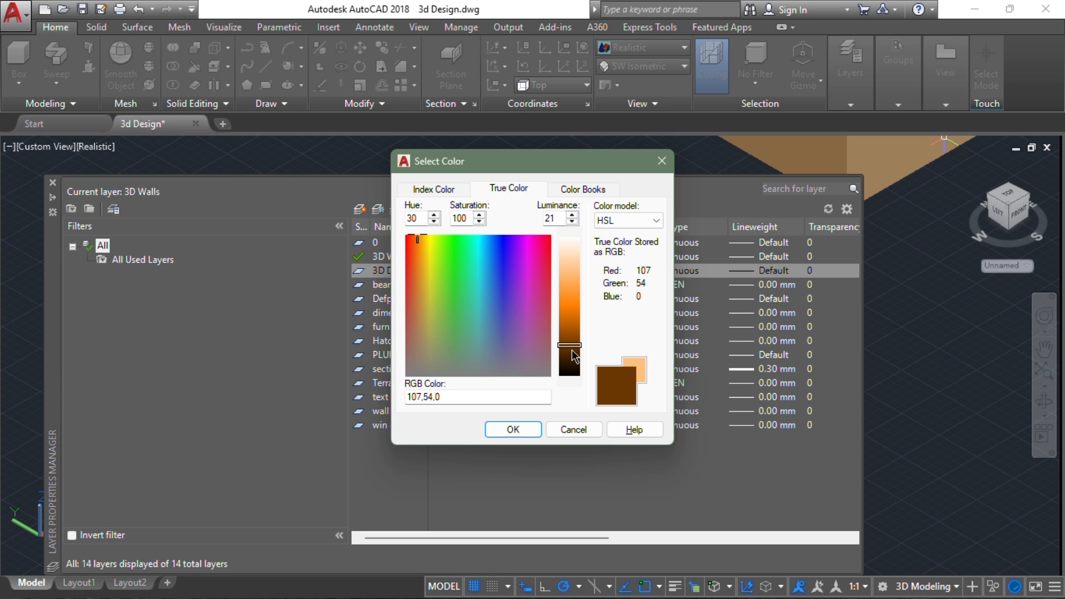
{"action": "left_click", "coordinate": [514, 430]}
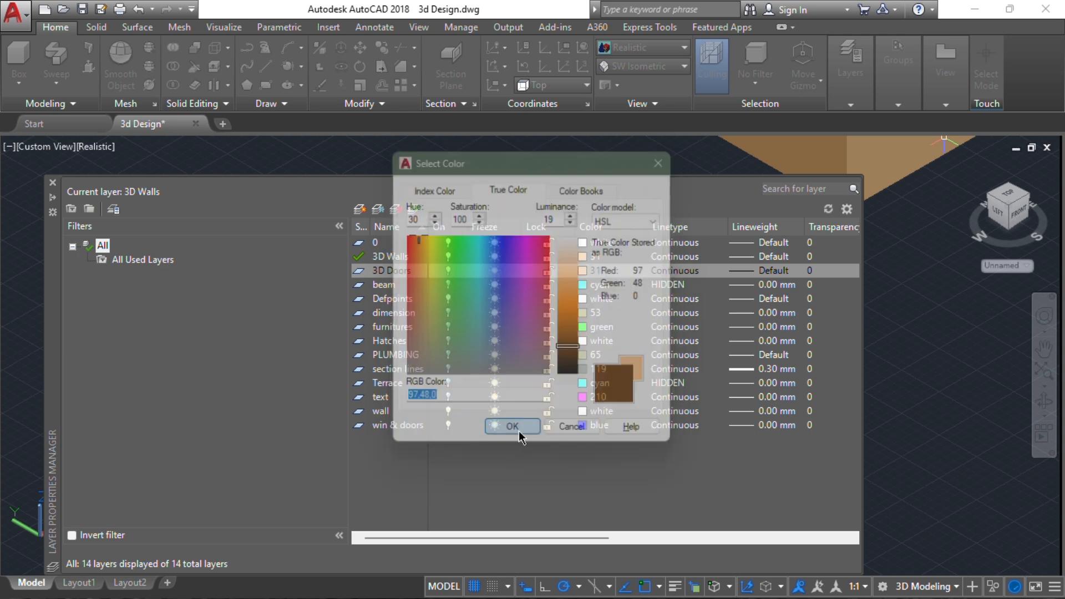
{"action": "left_click", "coordinate": [52, 183]}
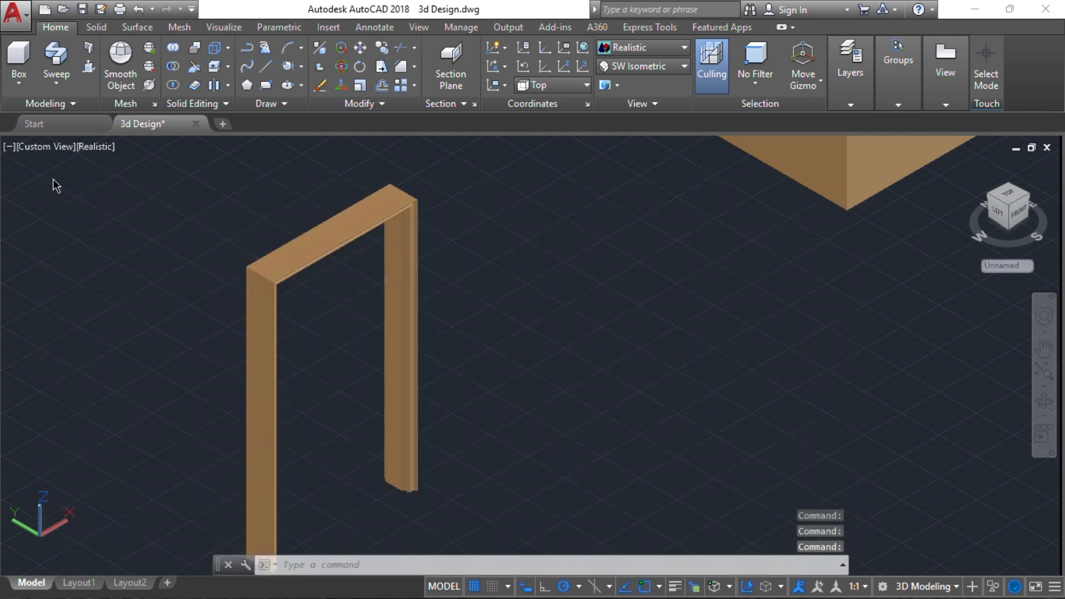
Move the swept door frame to the 3D Doors layer and clear the selection
{"action": "left_click", "coordinate": [470, 167]}
{"action": "left_click", "coordinate": [180, 436]}
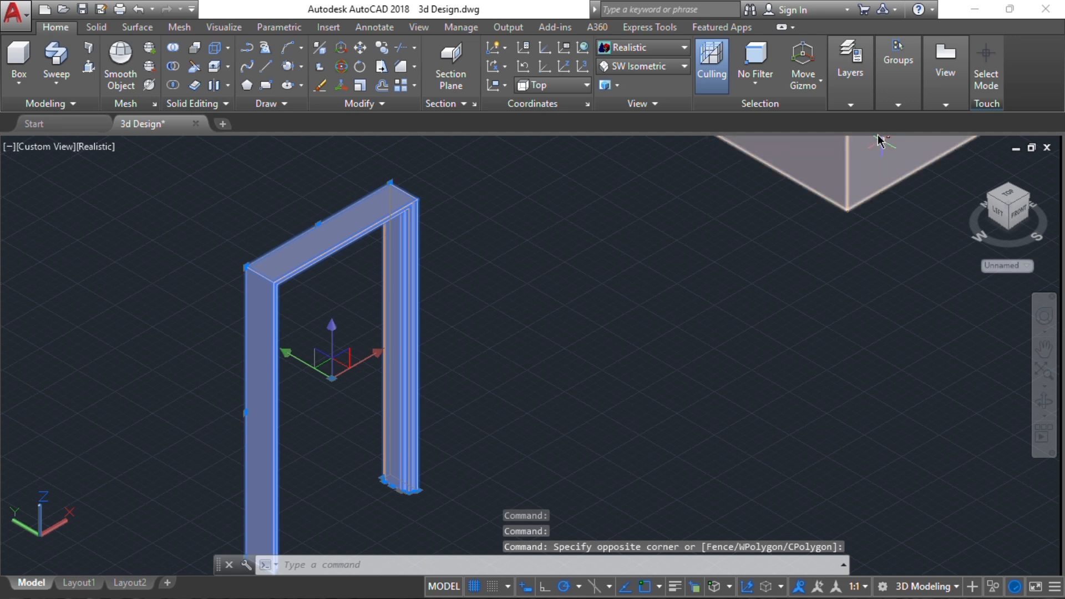
{"action": "left_click", "coordinate": [854, 104]}
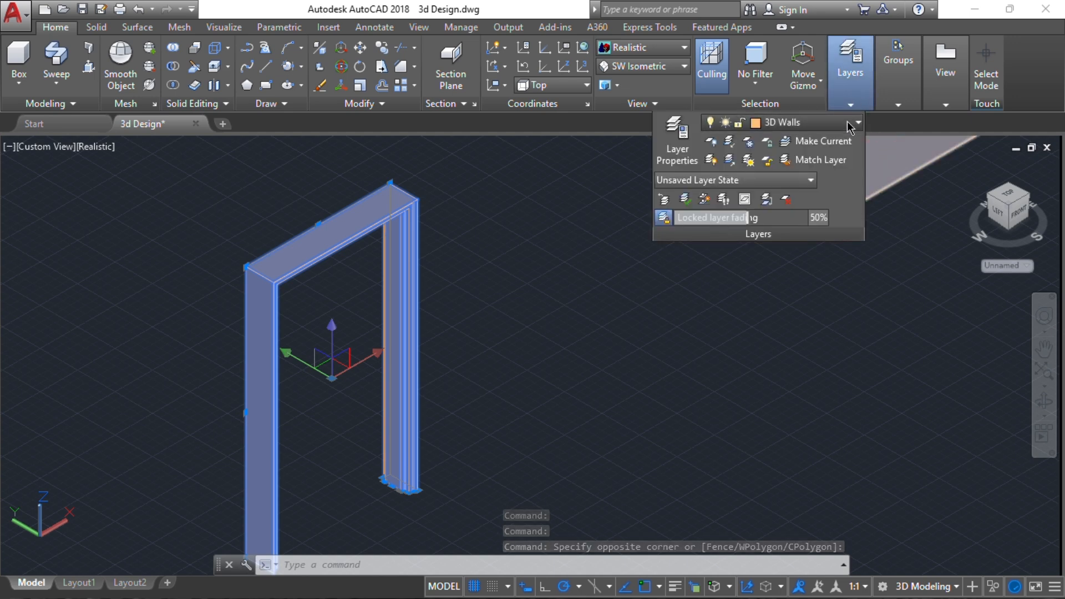
{"action": "left_click", "coordinate": [853, 122]}
{"action": "left_click", "coordinate": [799, 161]}
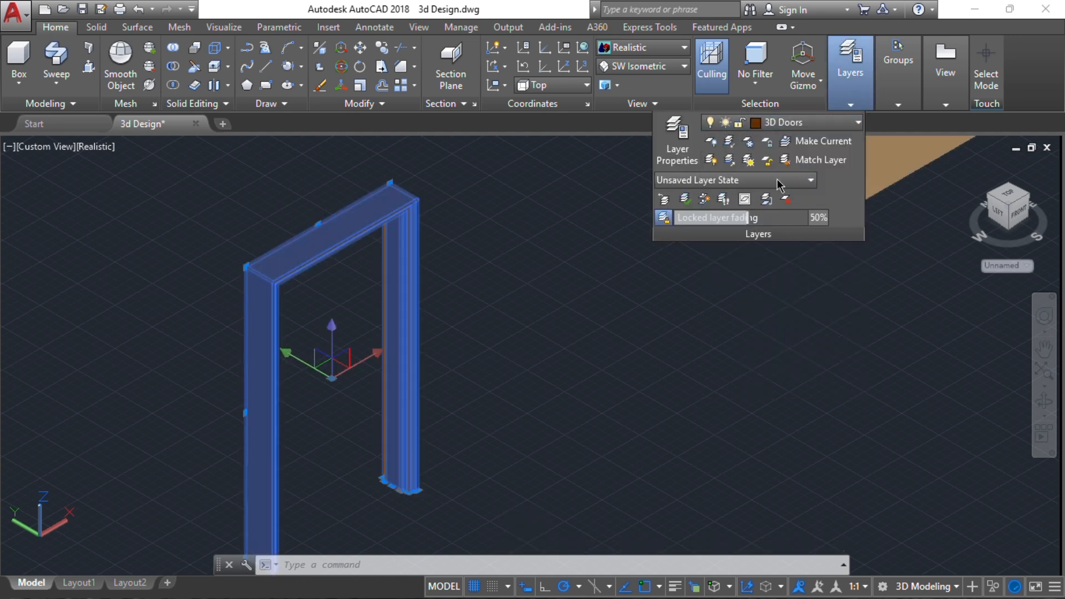
{"action": "left_click", "coordinate": [697, 270]}
{"action": "key", "text": "Escape"}
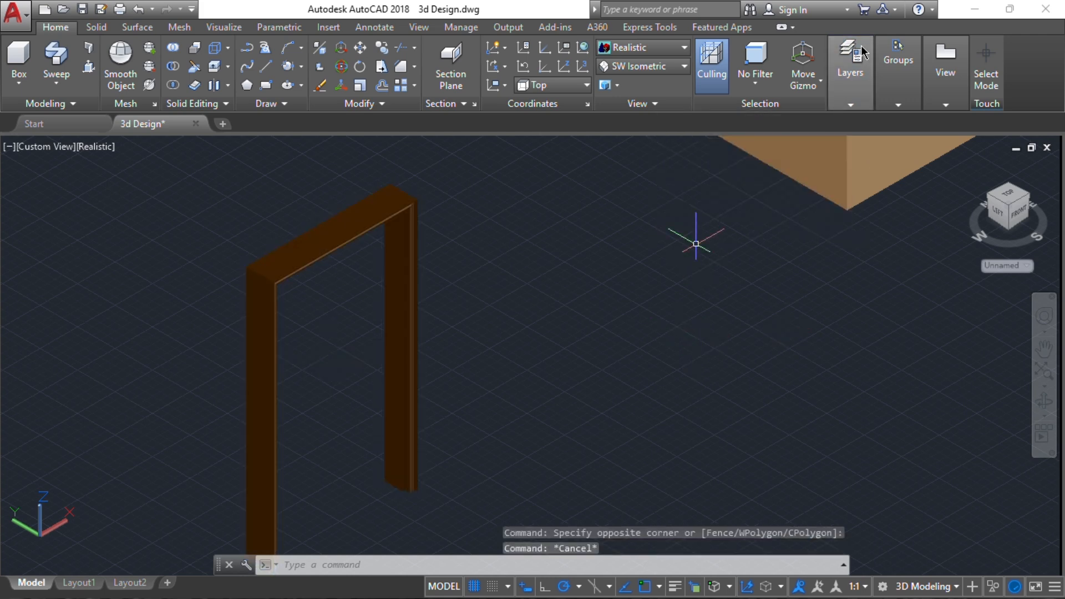
Make 3D Doors the current layer
{"action": "left_click", "coordinate": [862, 86]}
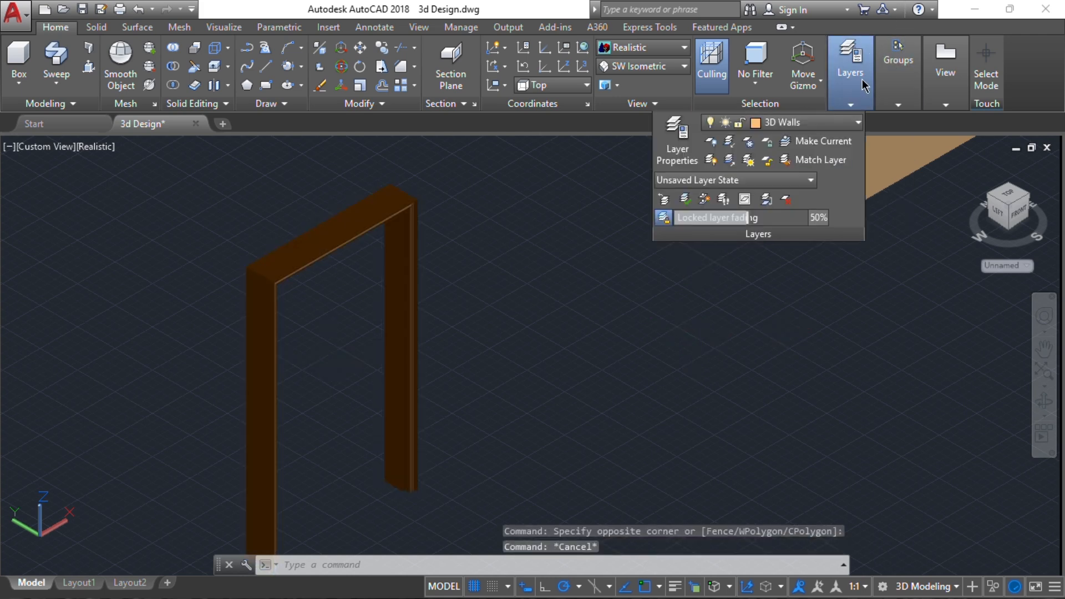
{"action": "left_click", "coordinate": [785, 123]}
{"action": "left_click", "coordinate": [790, 163]}
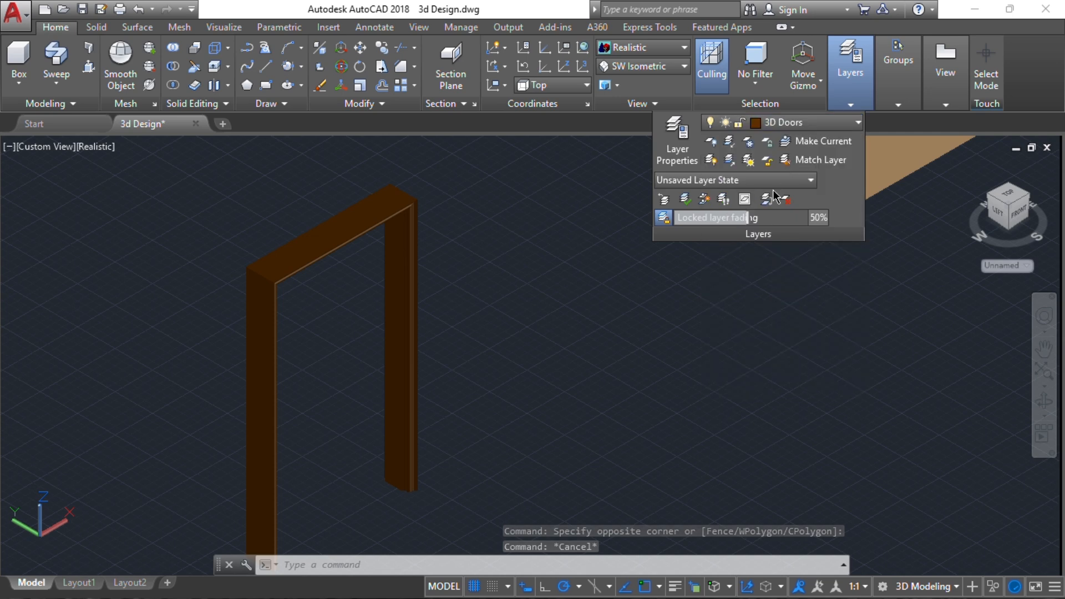
{"action": "key", "text": "Escape"}
{"action": "key", "text": "Escape"}
Set the UCS to the Back orientation, facing the rebated rear side of the door frame
{"action": "scroll", "coordinate": [489, 305], "scroll_direction": "down", "scroll_amount": 4}
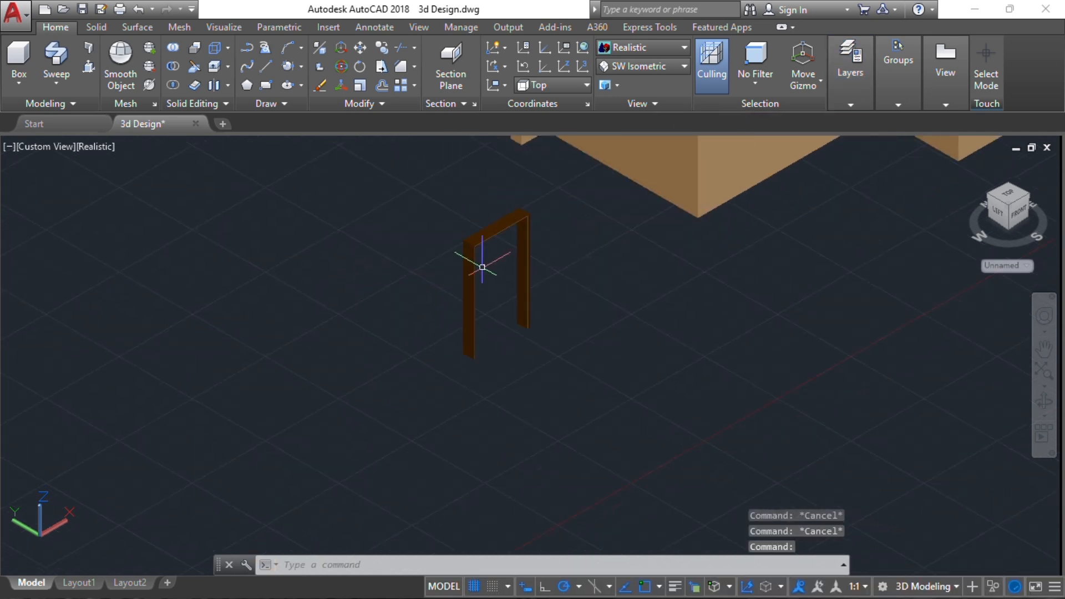
{"action": "scroll", "coordinate": [460, 267], "scroll_direction": "up", "scroll_amount": 6}
{"action": "scroll", "coordinate": [496, 323], "scroll_direction": "down", "scroll_amount": 5}
{"action": "middle_click_drag", "start_coordinate": [493, 346], "coordinate": [716, 257]}
{"action": "scroll", "coordinate": [465, 245], "scroll_direction": "up", "scroll_amount": 6}
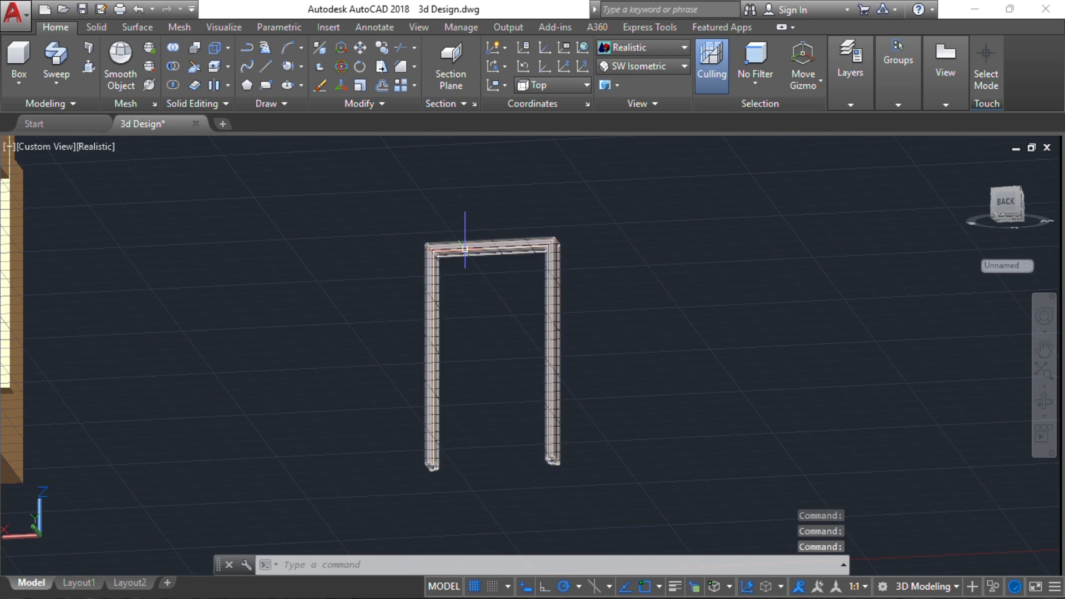
{"action": "middle_click_drag", "start_coordinate": [380, 278], "coordinate": [455, 168]}
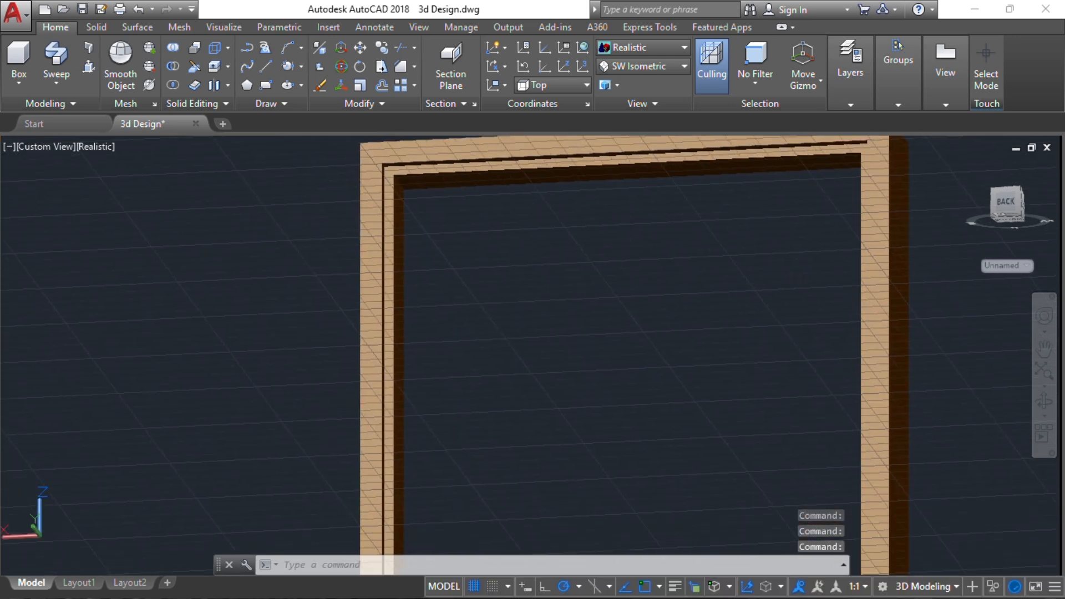
{"action": "left_click", "coordinate": [555, 84]}
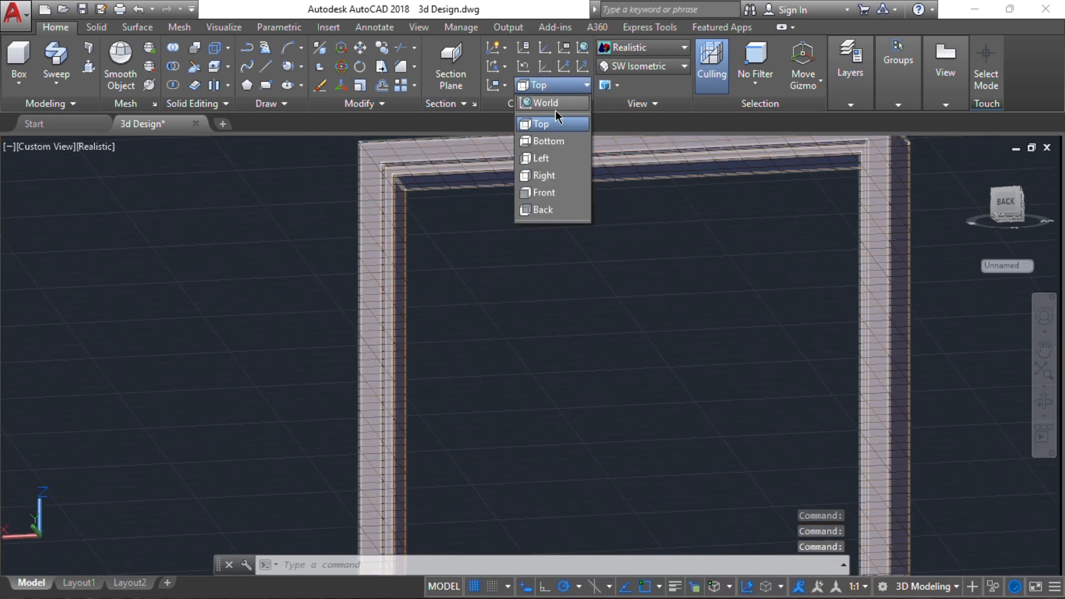
{"action": "left_click", "coordinate": [557, 206]}
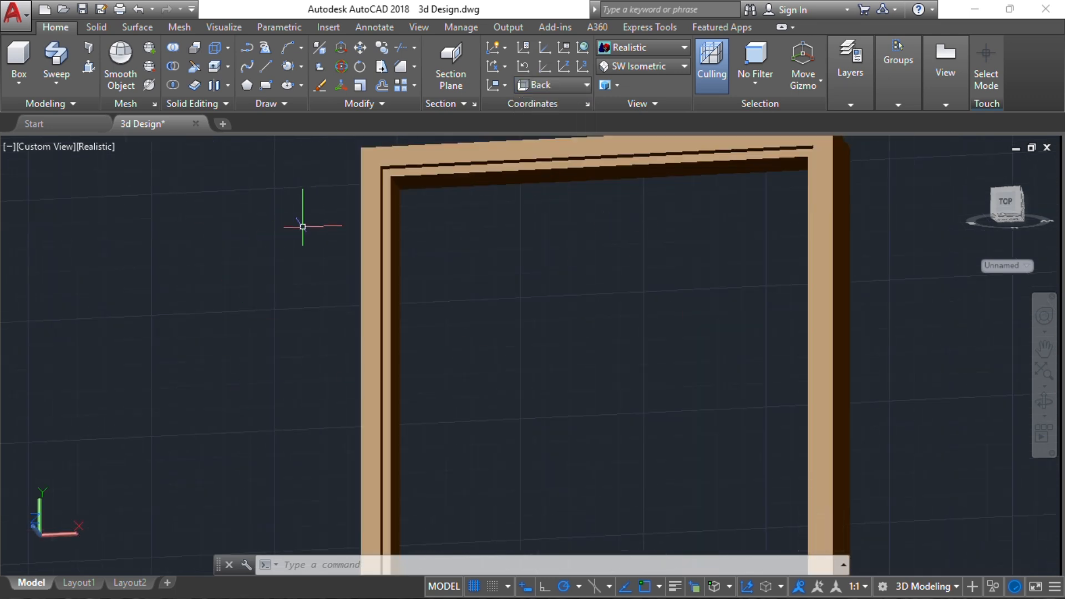
{"action": "scroll", "coordinate": [383, 183], "scroll_direction": "up", "scroll_amount": 3}
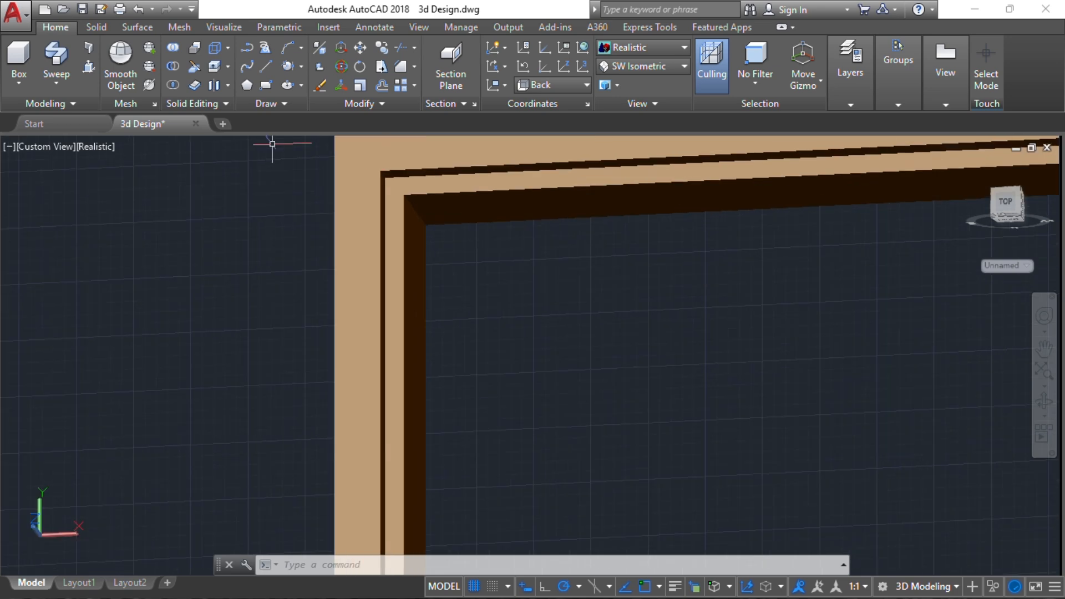
{"action": "left_click", "coordinate": [266, 86]}
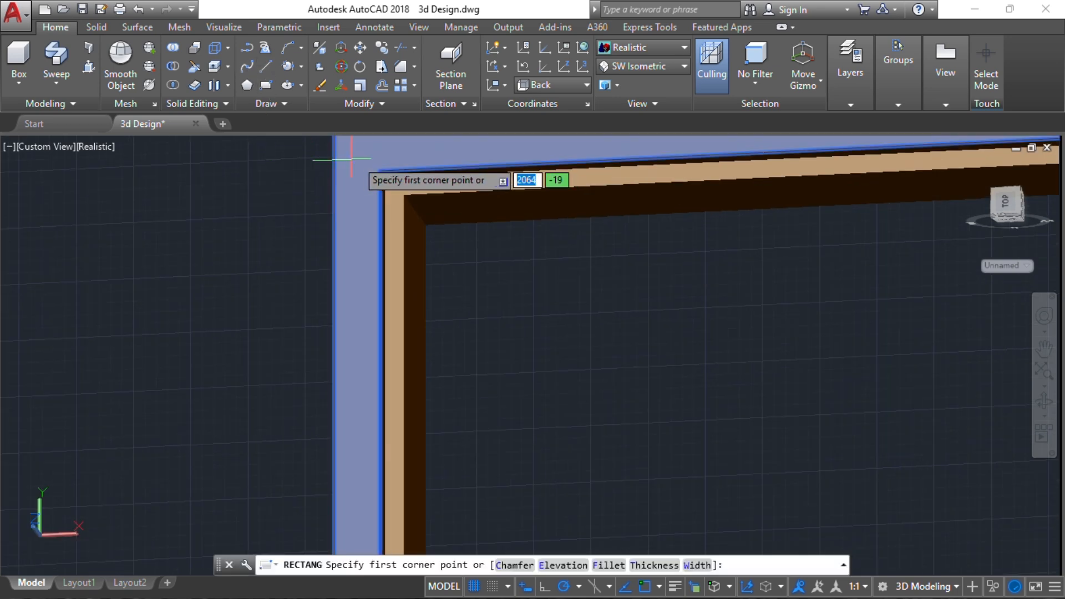
{"action": "scroll", "coordinate": [393, 185], "scroll_direction": "up", "scroll_amount": 4}
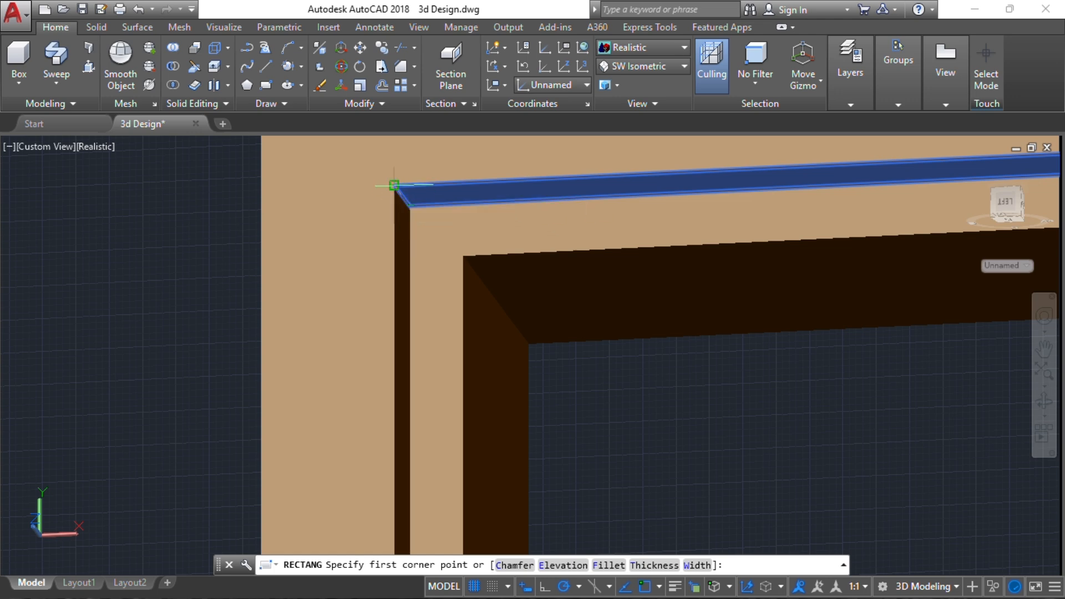
{"action": "left_click", "coordinate": [394, 184]}
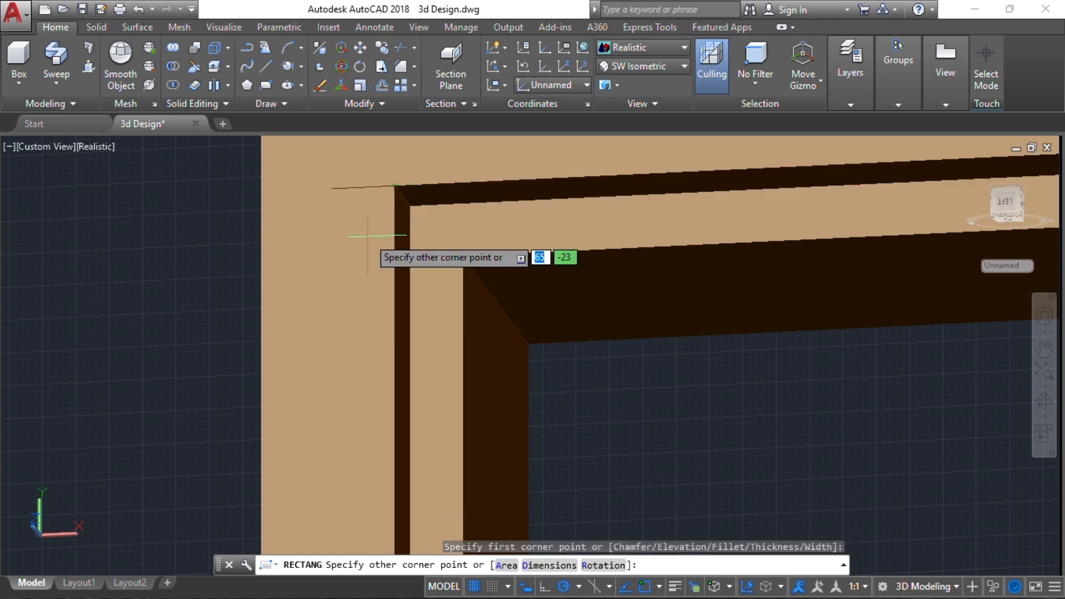
{"action": "key", "text": "Escape"}
Draw a rectangle across the frame's rear rebate, from its upper corner to the diagonally opposite lower end of the other jamb's rebate
{"action": "key", "text": "Return"}
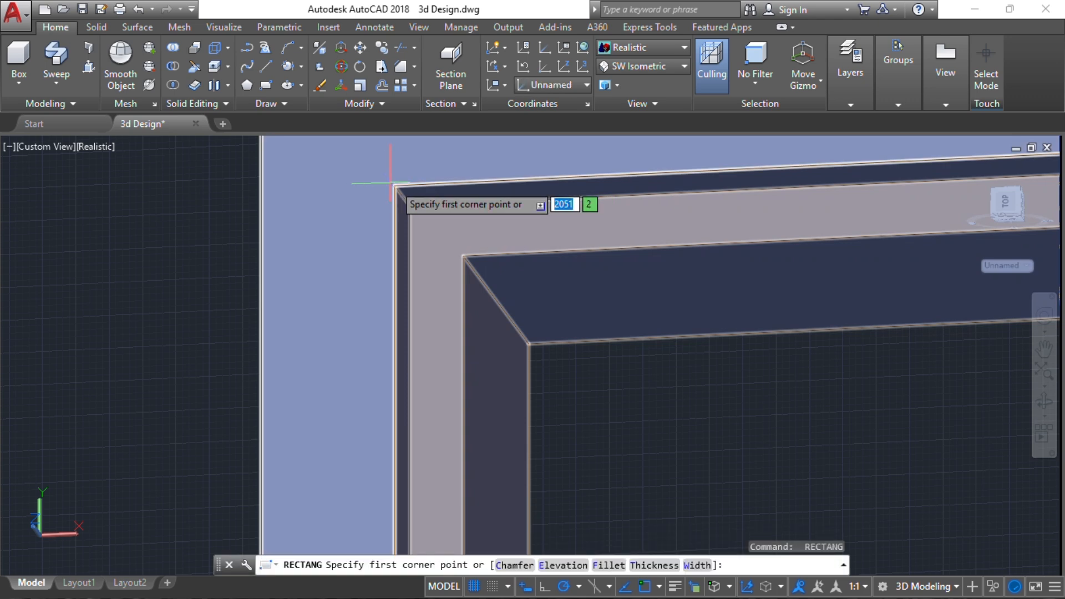
{"action": "left_click", "coordinate": [396, 184]}
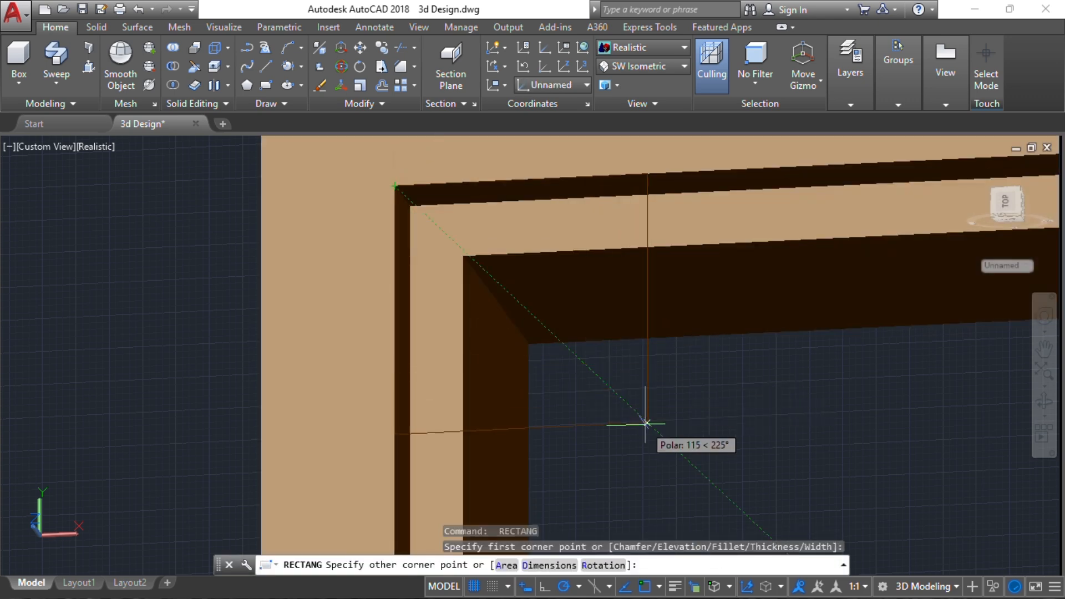
{"action": "scroll", "coordinate": [642, 423], "scroll_direction": "down", "scroll_amount": 5}
{"action": "scroll", "coordinate": [682, 366], "scroll_direction": "down", "scroll_amount": 2}
{"action": "middle_click_drag", "start_coordinate": [684, 367], "coordinate": [588, 149]}
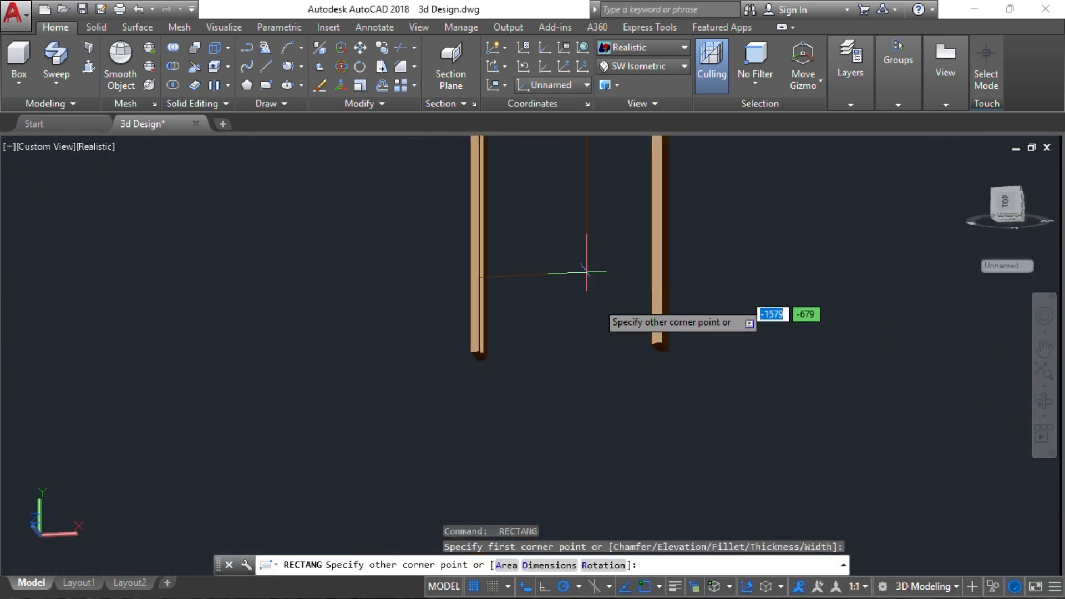
{"action": "scroll", "coordinate": [616, 322], "scroll_direction": "up", "scroll_amount": 6}
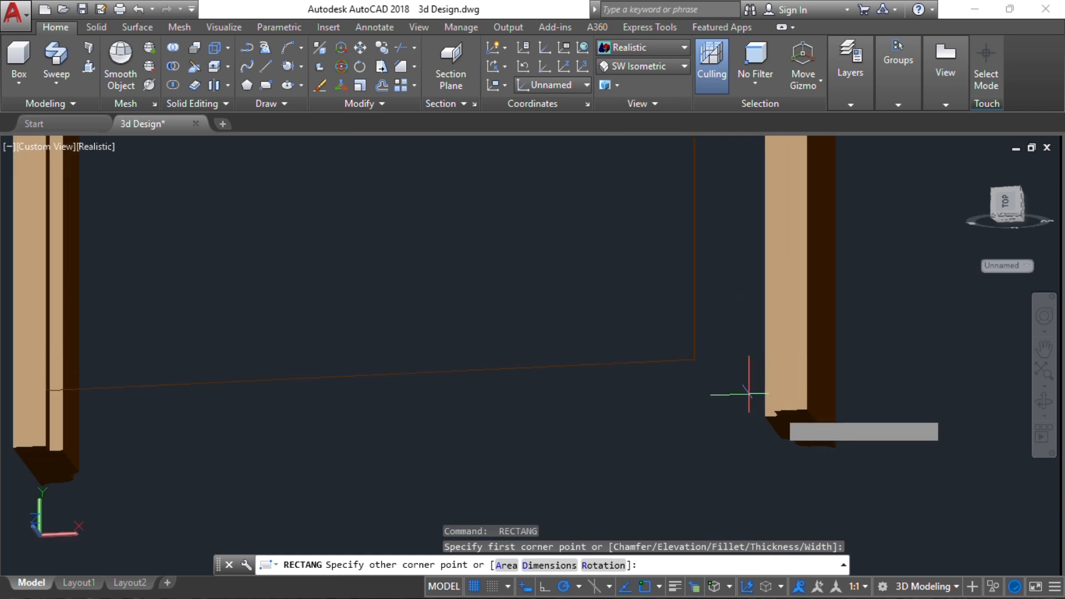
{"action": "left_click", "coordinate": [771, 414]}
Return to the home view and switch the projection to Parallel
{"action": "middle_click_drag", "start_coordinate": [717, 387], "coordinate": [772, 431], "text": "shift"}
{"action": "scroll", "coordinate": [784, 328], "scroll_direction": "down", "scroll_amount": 15}
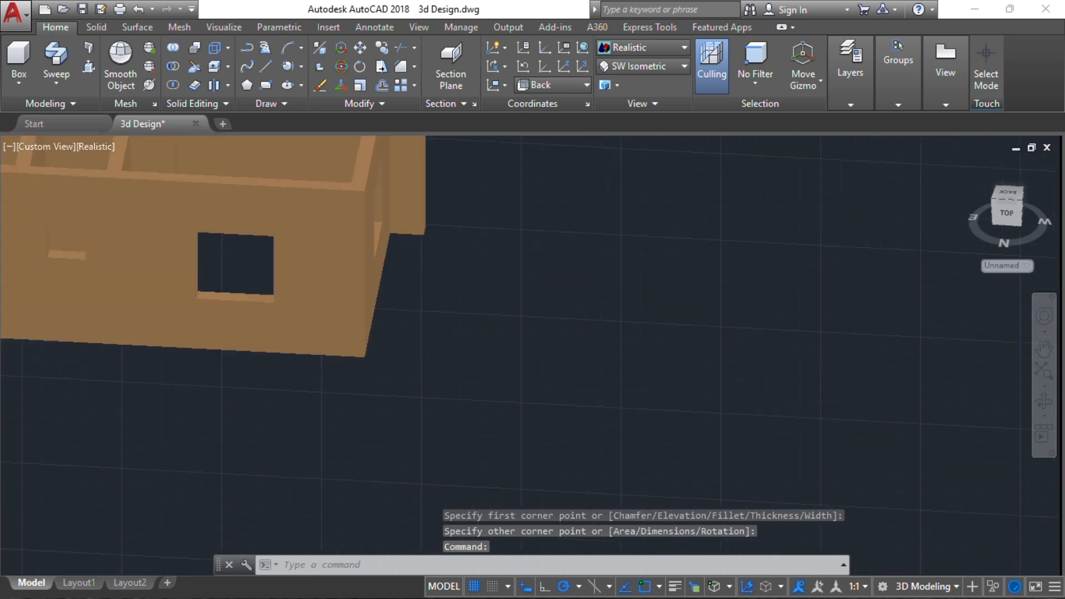
{"action": "middle_click_drag", "start_coordinate": [720, 324], "coordinate": [939, 204], "text": "shift"}
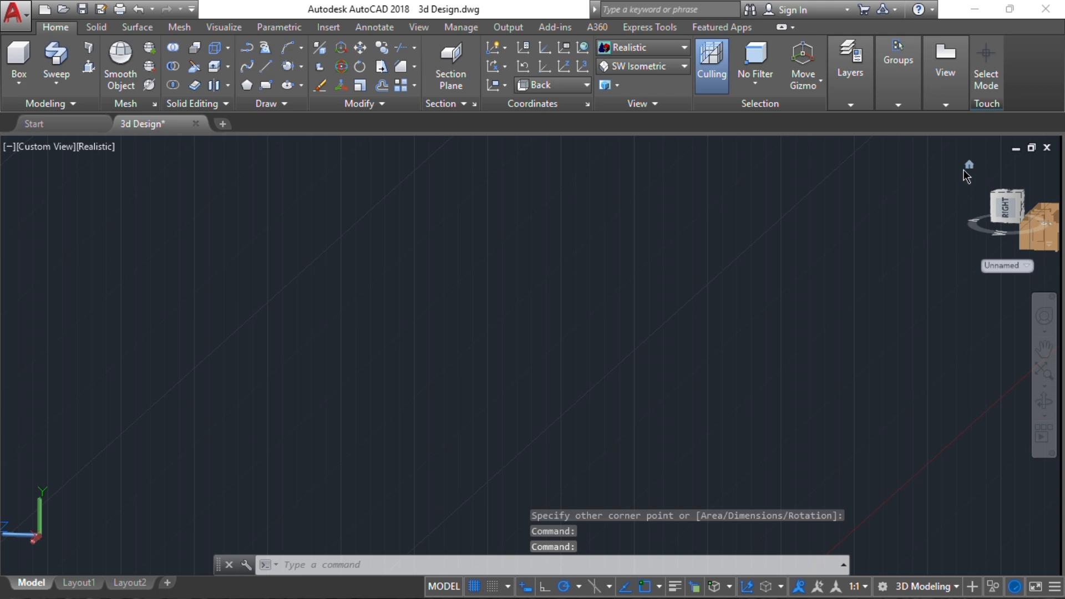
{"action": "left_click", "coordinate": [969, 165]}
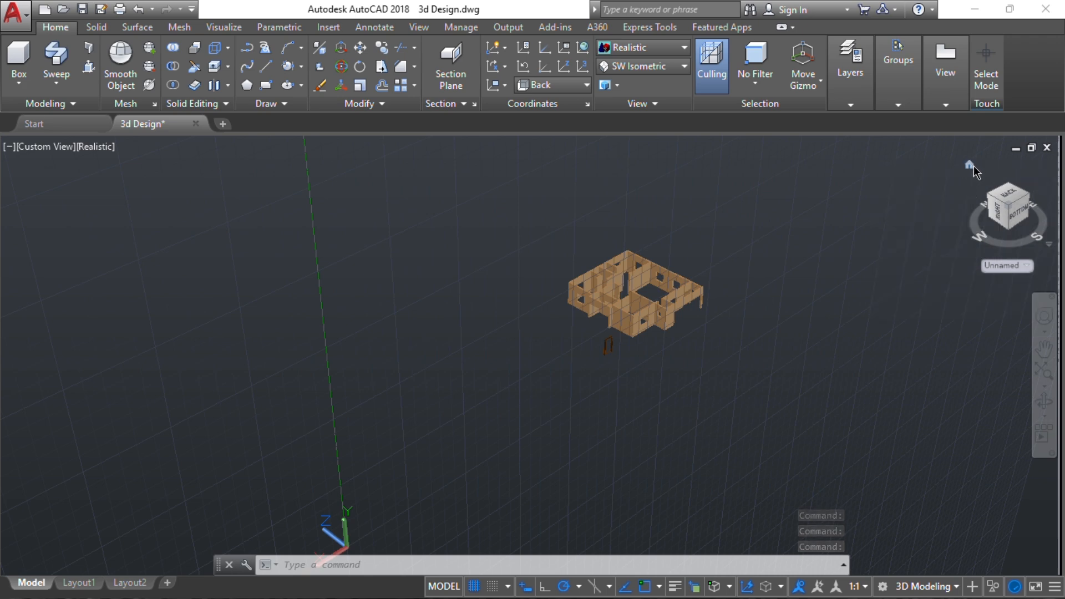
{"action": "right_click", "coordinate": [968, 170]}
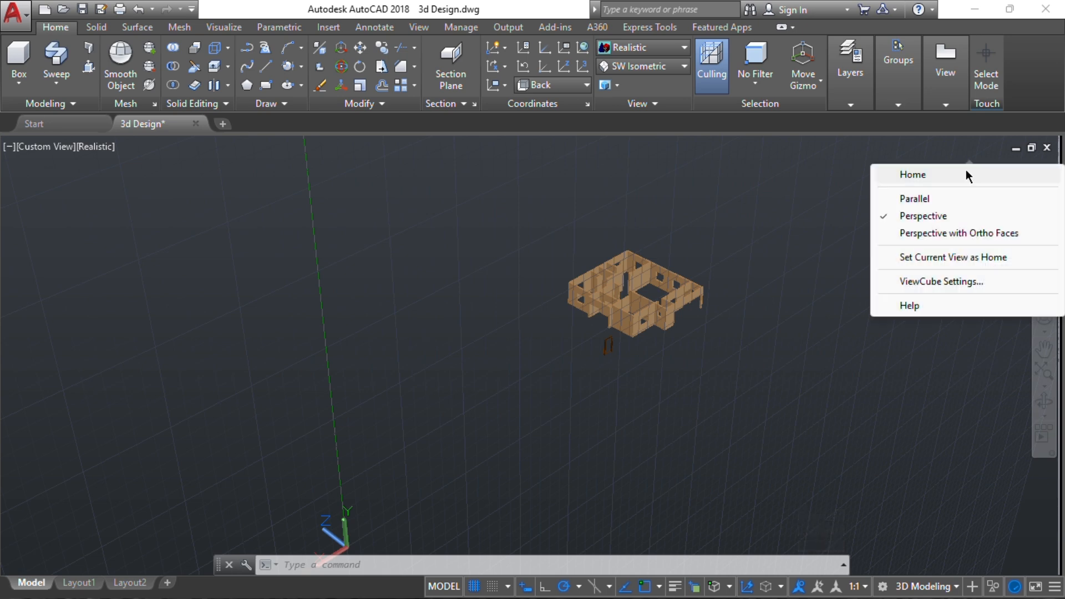
{"action": "left_click", "coordinate": [959, 197]}
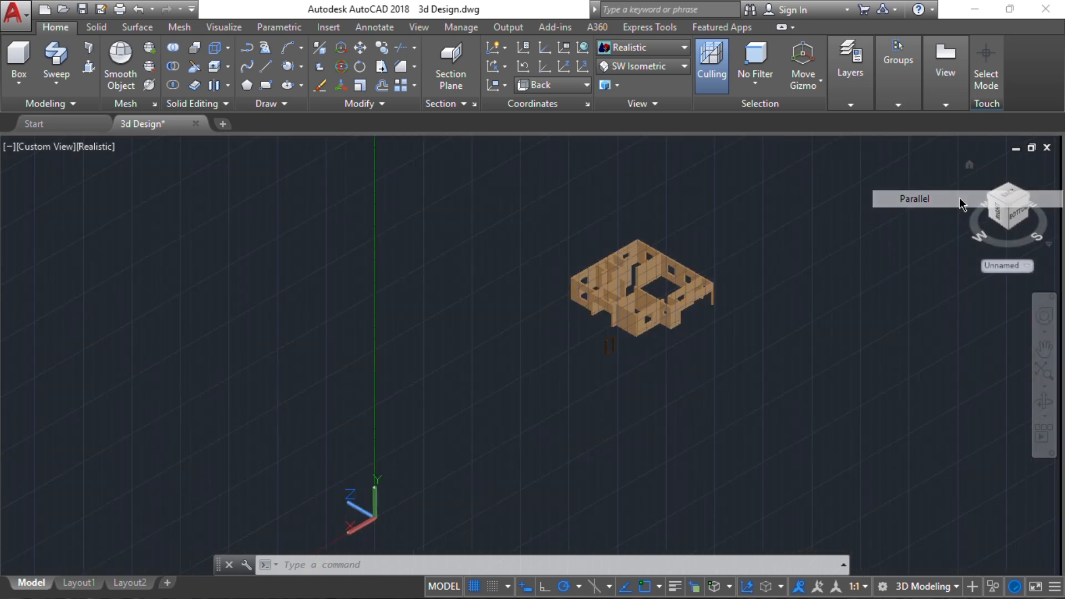
Set the UCS to World and move the new rectangle out of the door frame to clear space in the negative Y direction
{"action": "left_click", "coordinate": [1001, 266]}
{"action": "left_click", "coordinate": [988, 283]}
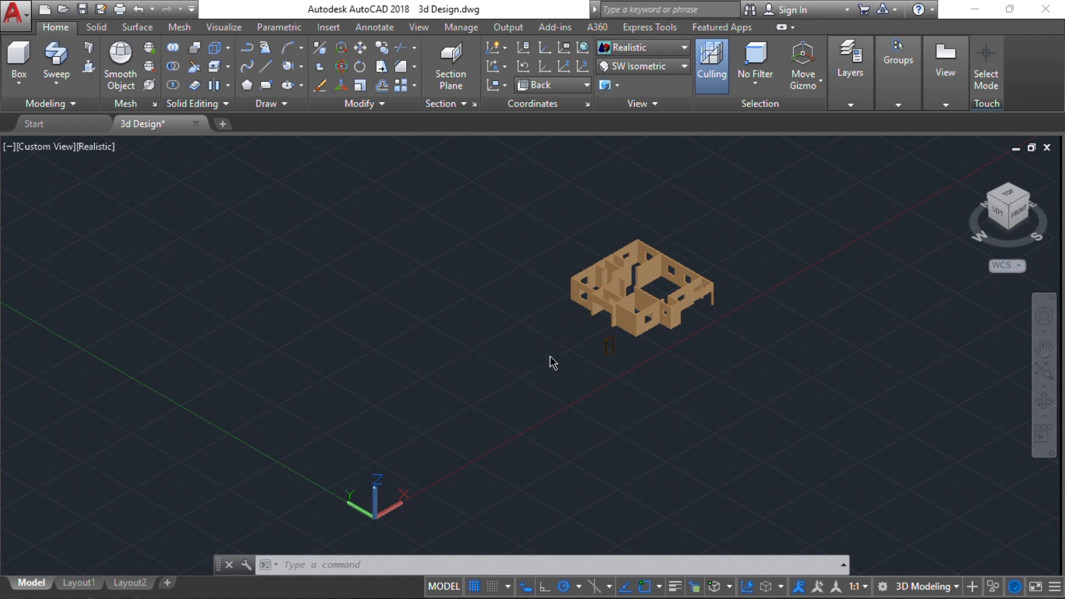
{"action": "scroll", "coordinate": [665, 344], "scroll_direction": "up", "scroll_amount": 6}
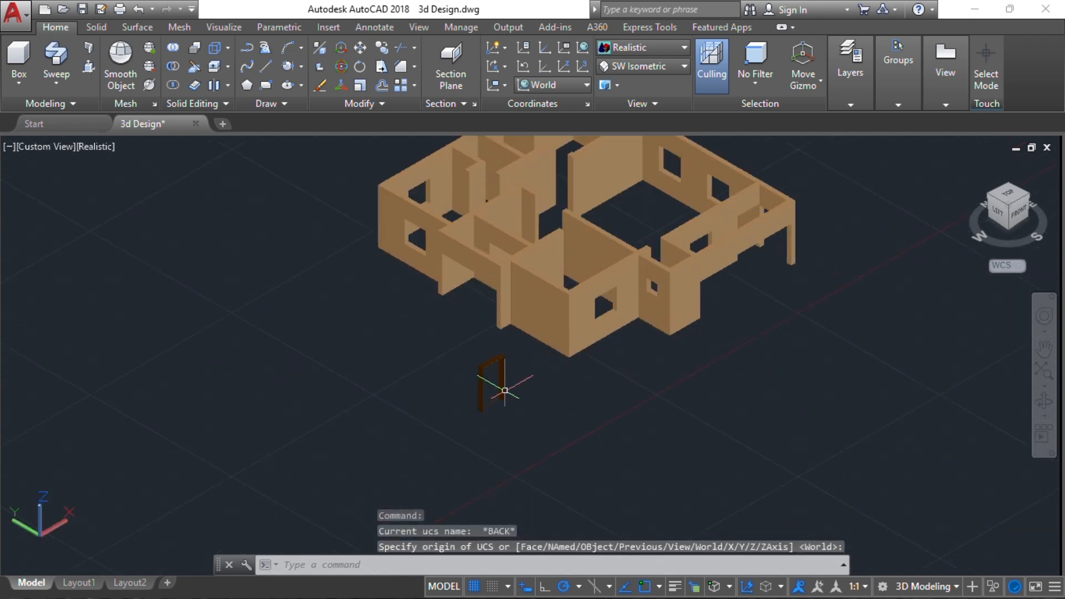
{"action": "middle_click_drag", "start_coordinate": [521, 419], "coordinate": [445, 326]}
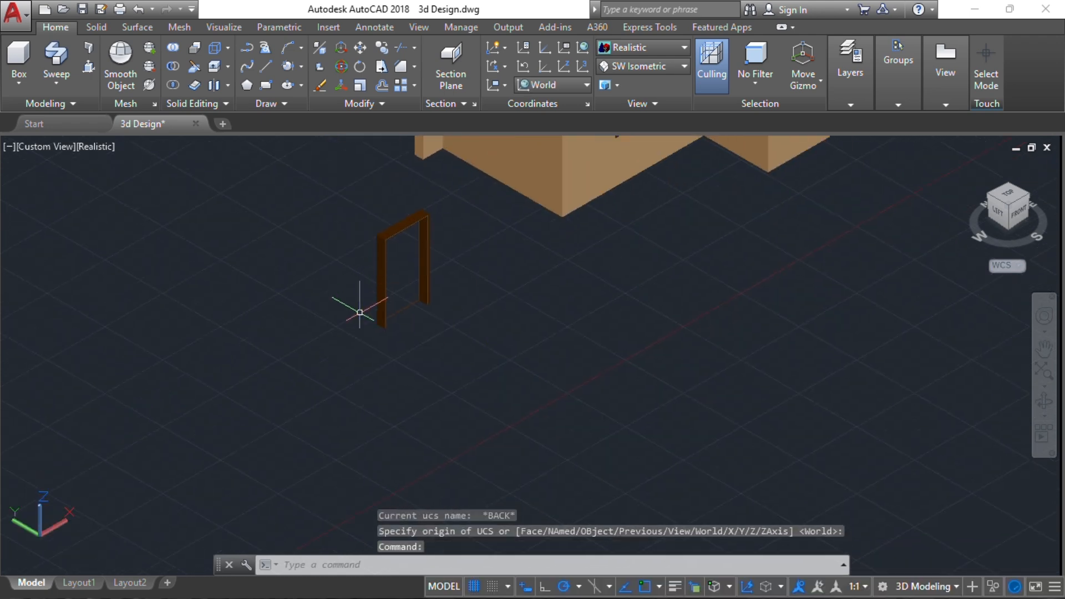
{"action": "scroll", "coordinate": [405, 302], "scroll_direction": "up", "scroll_amount": 4}
{"action": "left_click", "coordinate": [409, 307]}
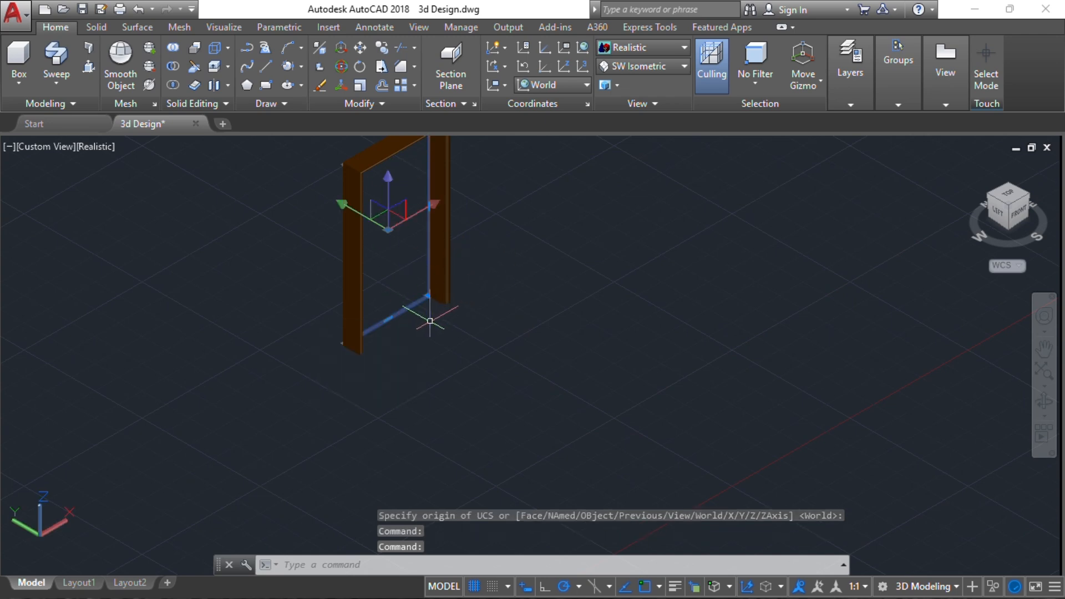
{"action": "type", "text": "m"}
{"action": "key", "text": "Return"}
{"action": "left_click", "coordinate": [420, 340]}
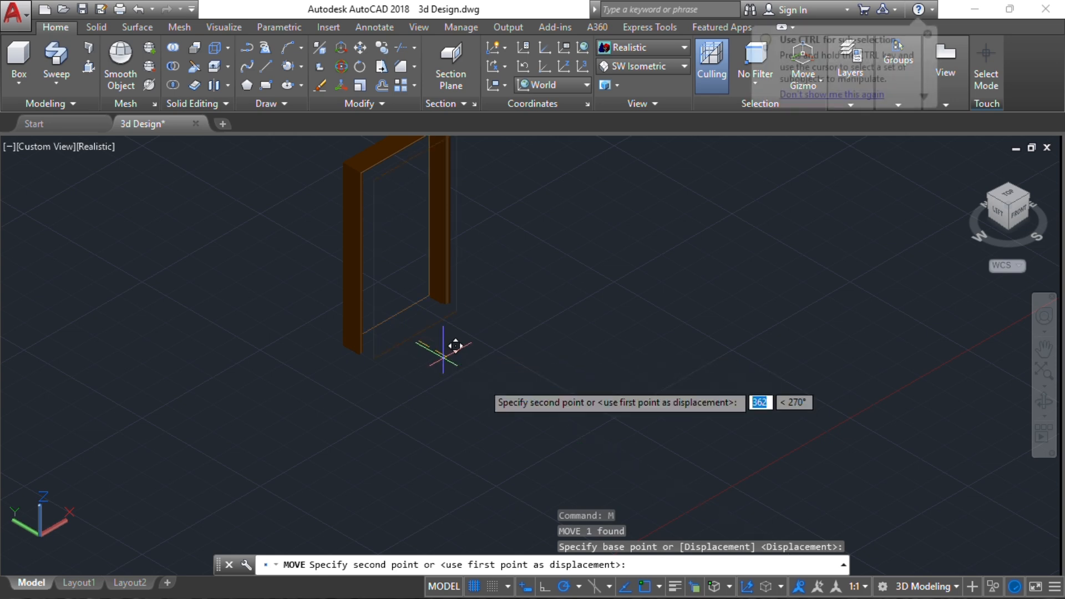
{"action": "left_click", "coordinate": [595, 440]}
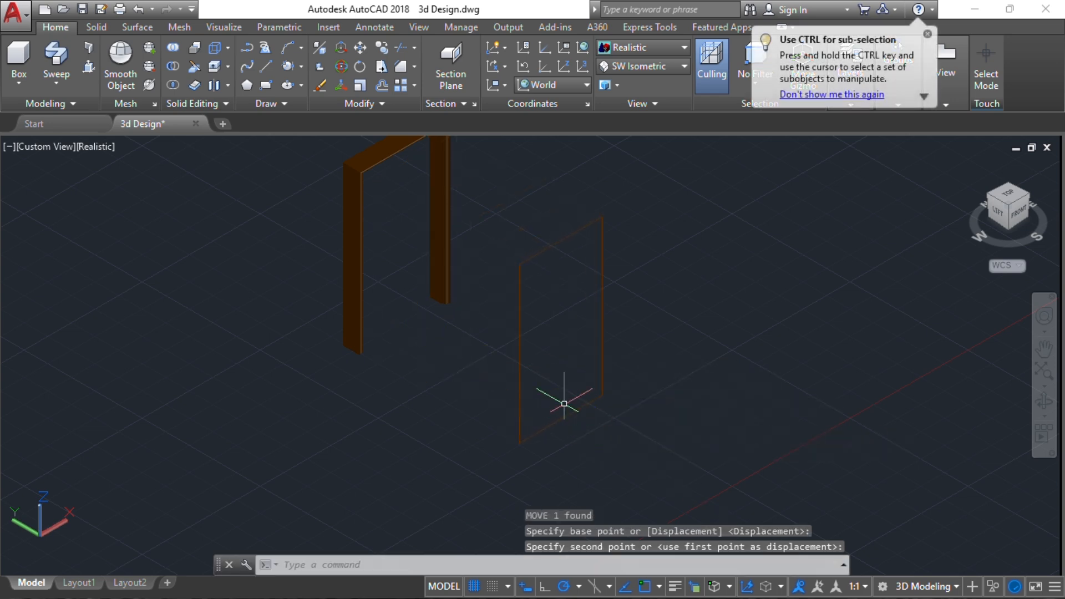
Set the UCS to the Front orientation for drawing on the moved rectangle's plane
{"action": "scroll", "coordinate": [460, 387], "scroll_direction": "down", "scroll_amount": 3}
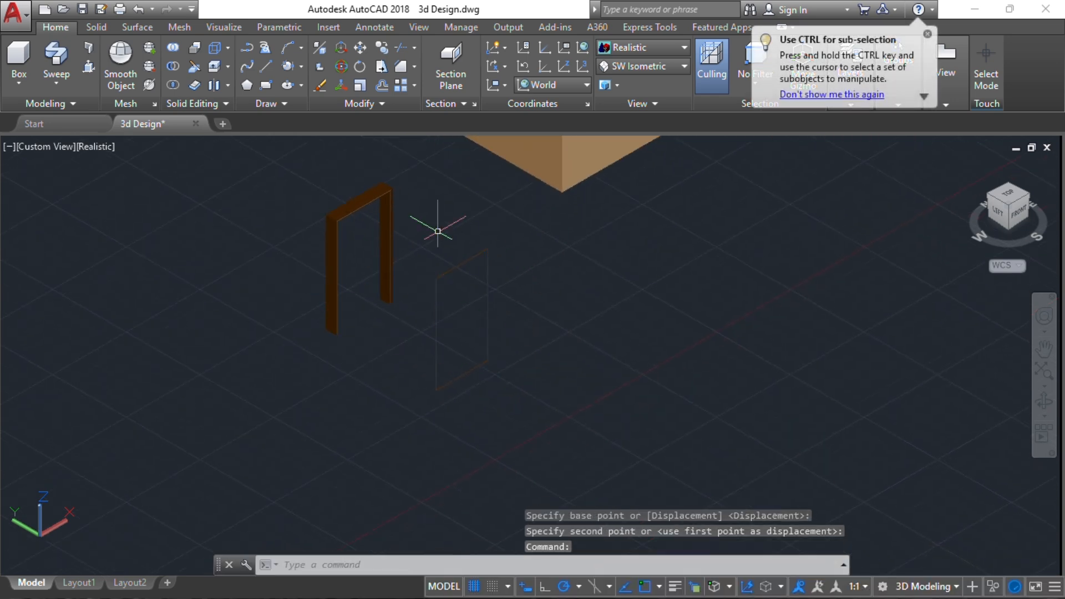
{"action": "scroll", "coordinate": [472, 296], "scroll_direction": "up", "scroll_amount": 2}
{"action": "scroll", "coordinate": [431, 292], "scroll_direction": "up", "scroll_amount": 1}
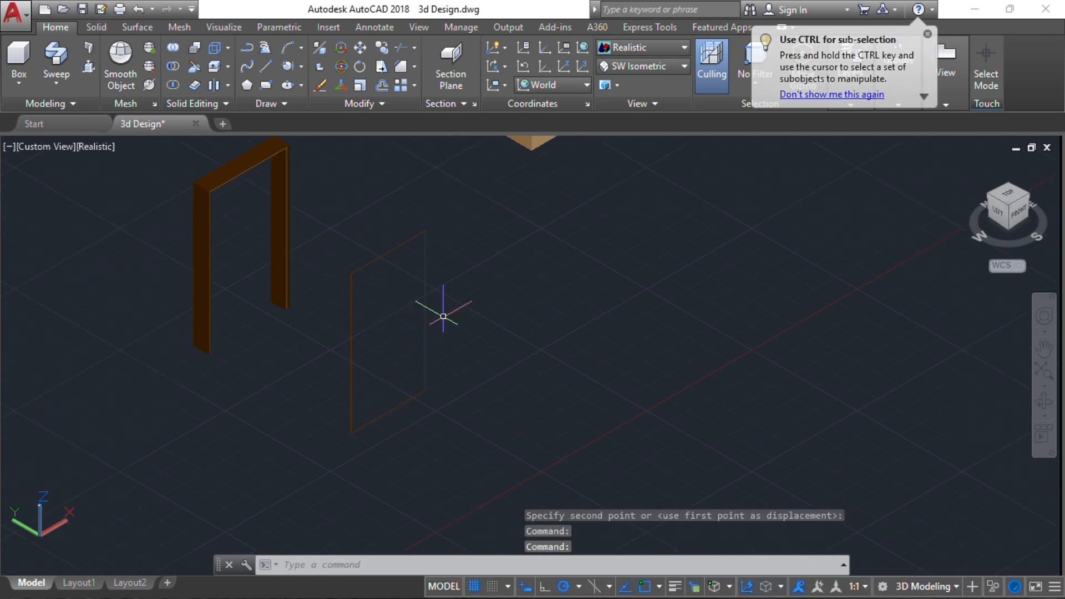
{"action": "scroll", "coordinate": [392, 292], "scroll_direction": "up", "scroll_amount": 1}
{"action": "middle_click_drag", "start_coordinate": [385, 270], "coordinate": [327, 261]}
{"action": "scroll", "coordinate": [314, 367], "scroll_direction": "up", "scroll_amount": 2}
{"action": "scroll", "coordinate": [293, 263], "scroll_direction": "down", "scroll_amount": 2}
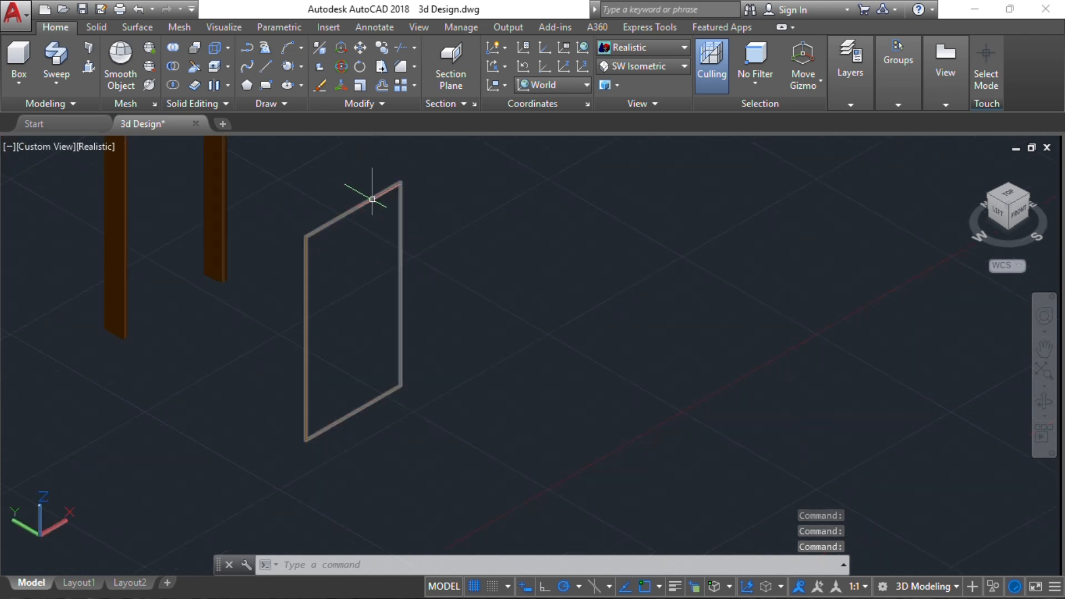
{"action": "scroll", "coordinate": [380, 210], "scroll_direction": "up", "scroll_amount": 2}
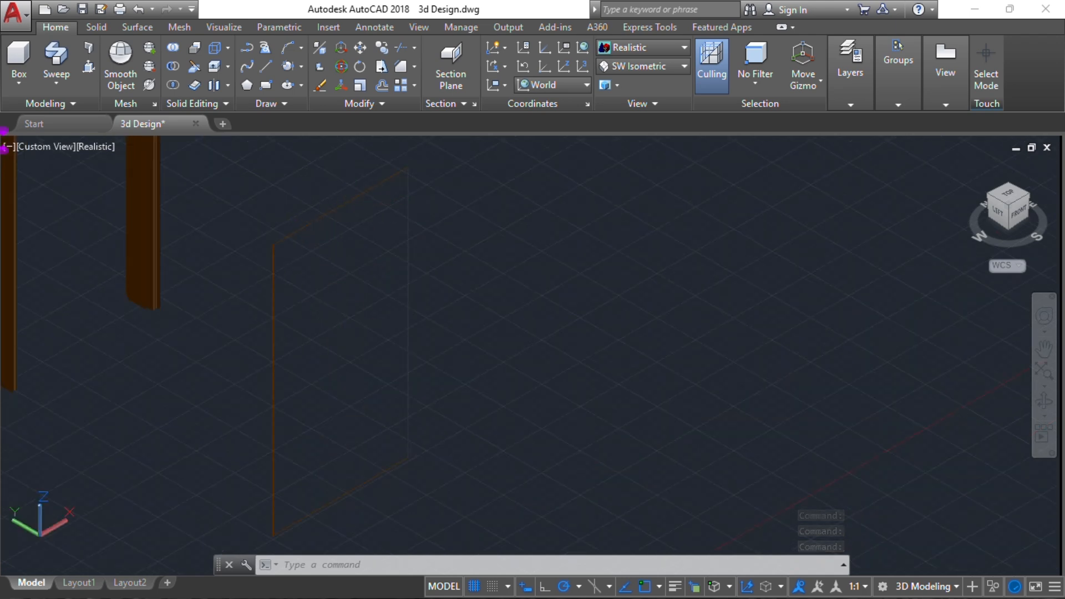
{"action": "middle_click_drag", "start_coordinate": [380, 209], "coordinate": [397, 159]}
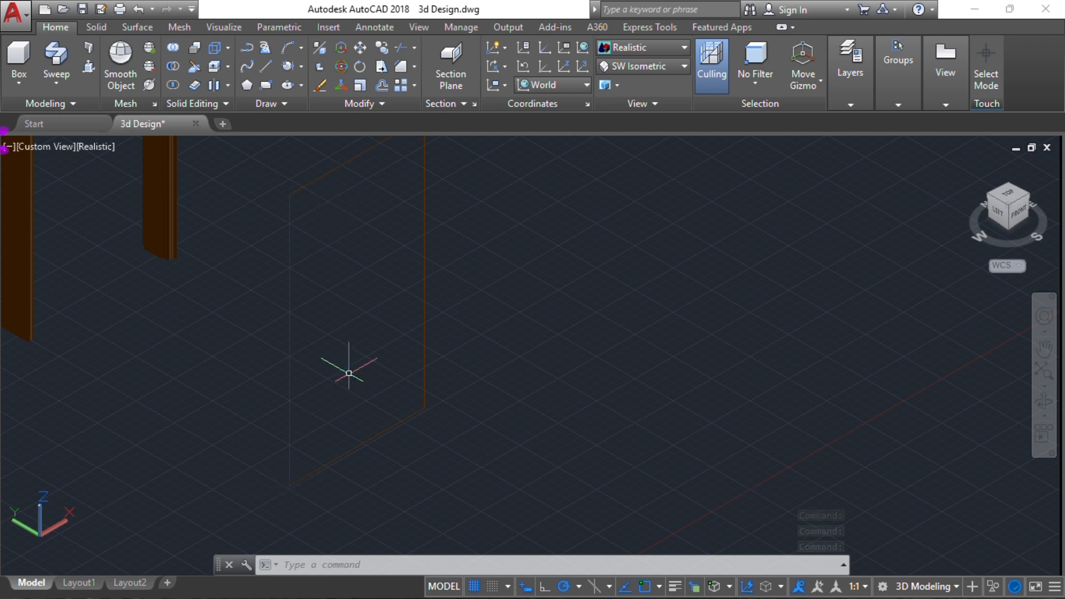
{"action": "left_click", "coordinate": [577, 84]}
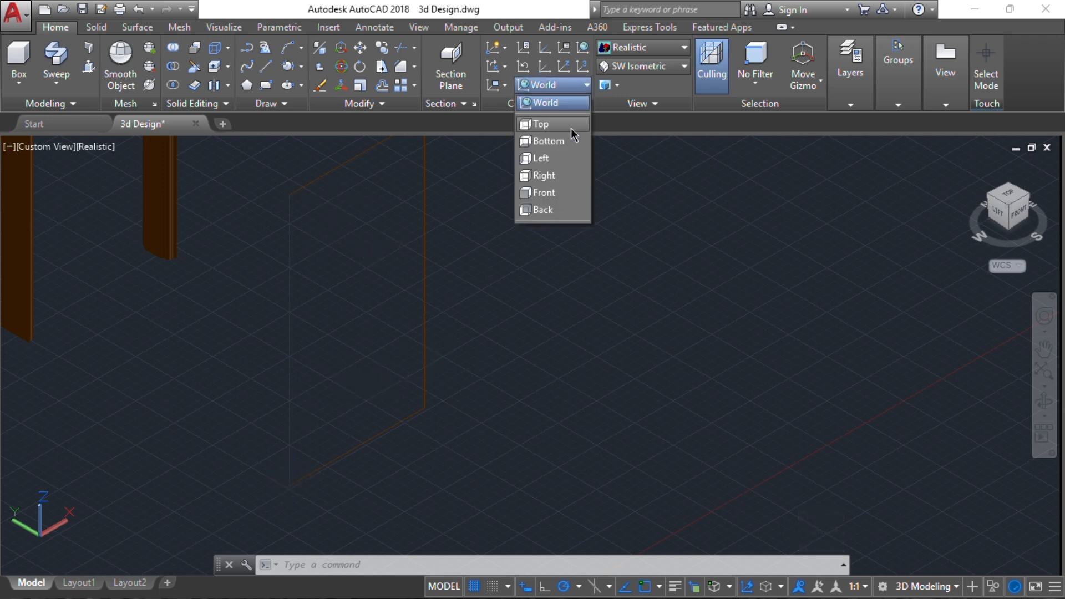
{"action": "left_click", "coordinate": [547, 192]}
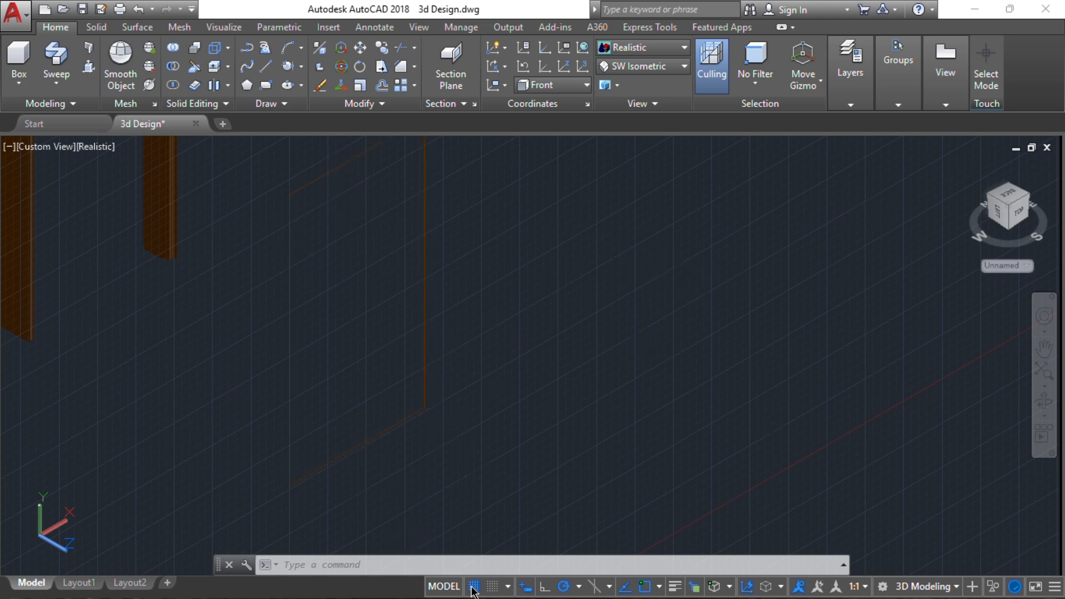
{"action": "left_click", "coordinate": [473, 587]}
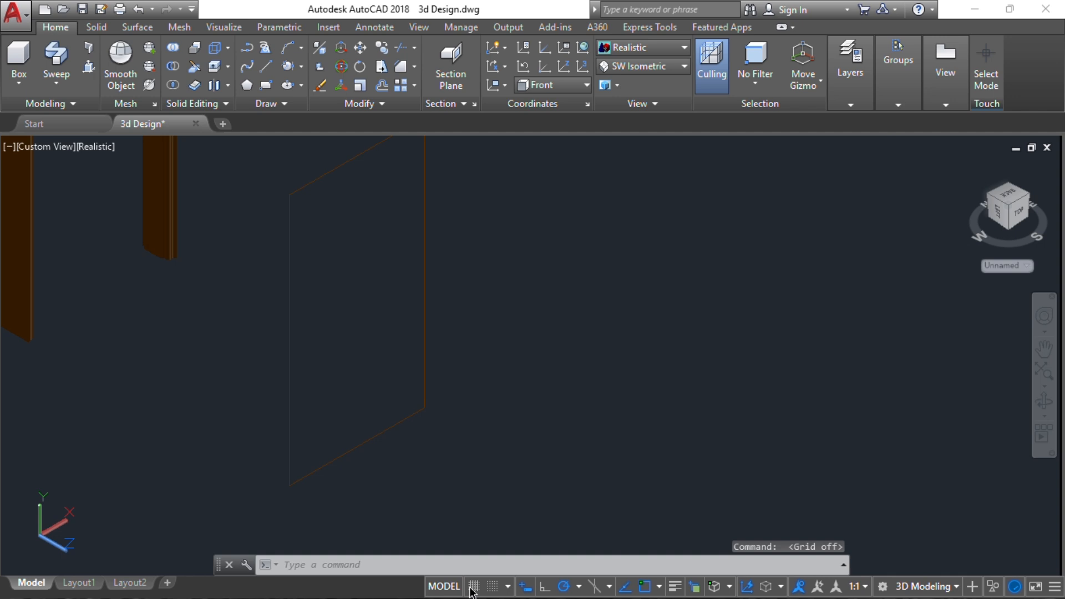
{"action": "left_click", "coordinate": [472, 588]}
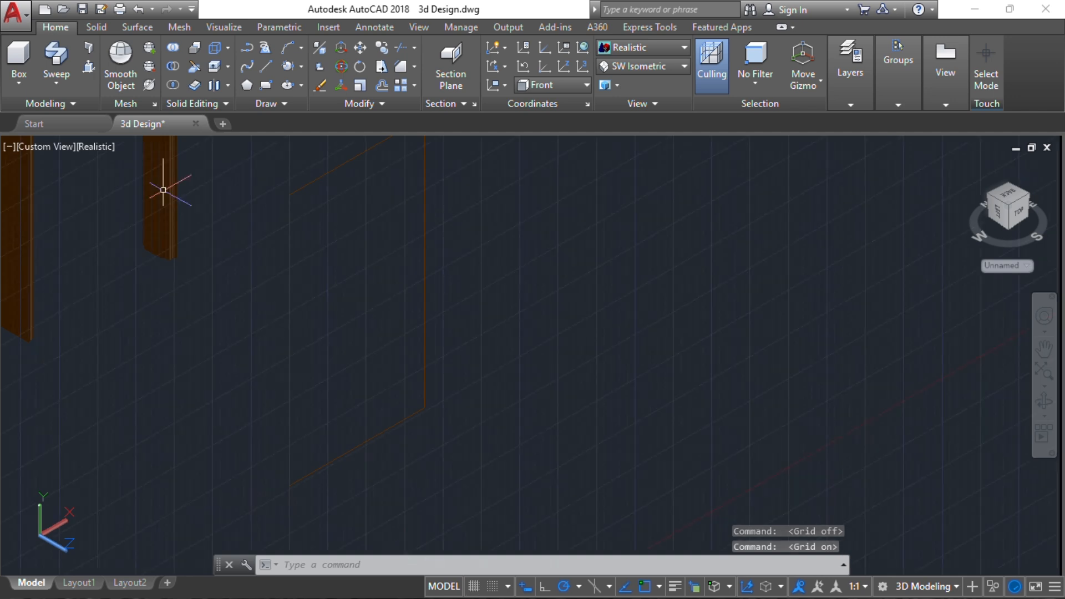
Offset the rectangle inward by 100
{"action": "left_click", "coordinate": [320, 174]}
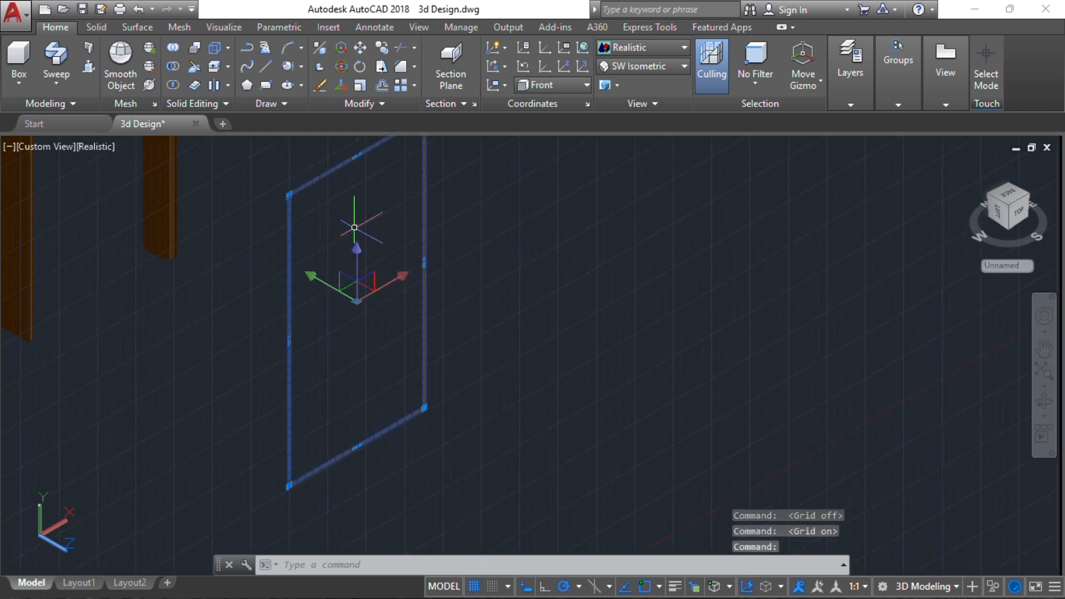
{"action": "type", "text": "o"}
{"action": "key", "text": "Return"}
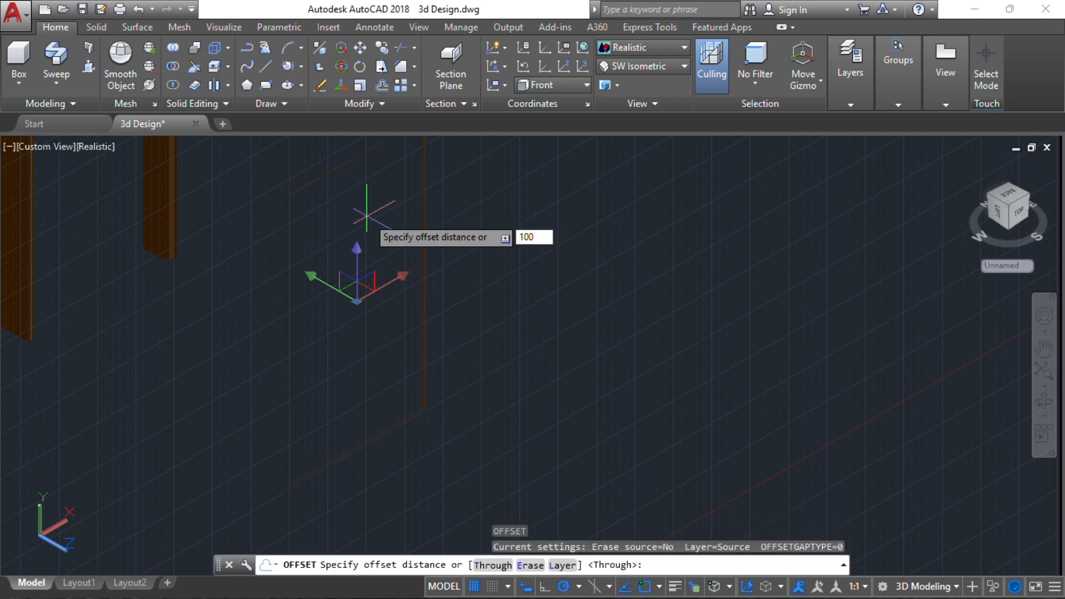
{"action": "key", "text": "Return"}
{"action": "left_click", "coordinate": [366, 215]}
{"action": "left_click", "coordinate": [368, 214]}
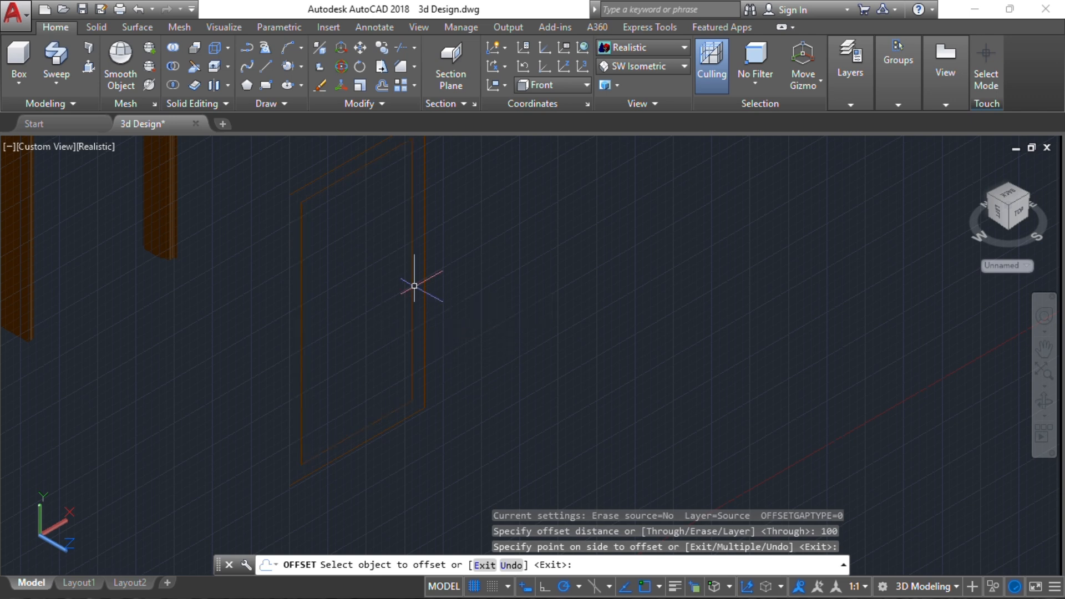
{"action": "key", "text": "Escape"}
{"action": "key", "text": "Escape"}
{"action": "middle_click_drag", "start_coordinate": [338, 229], "coordinate": [310, 289]}
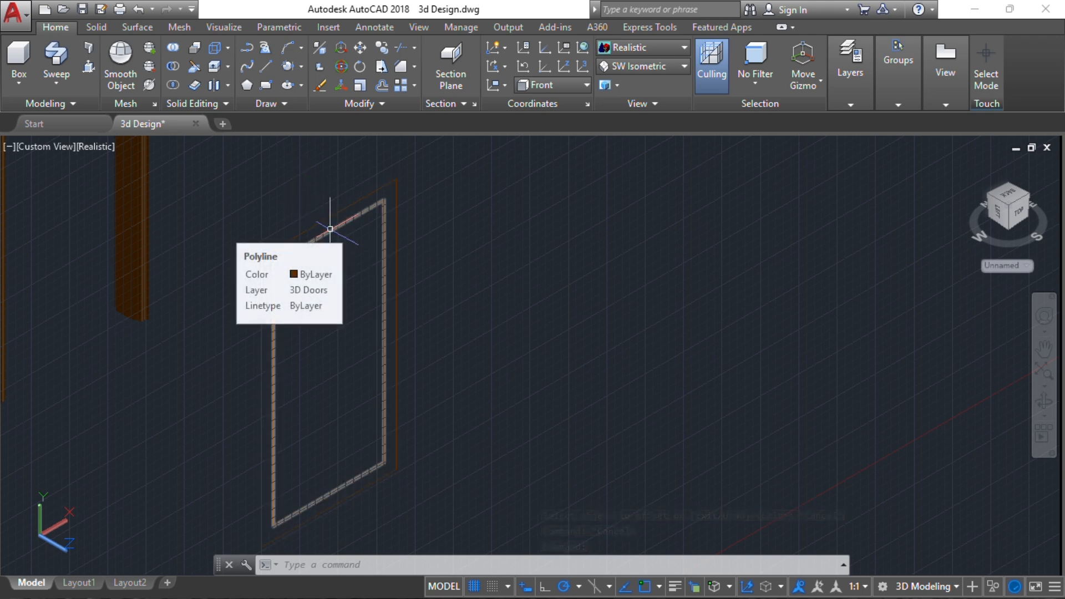
{"action": "left_click", "coordinate": [272, 333]}
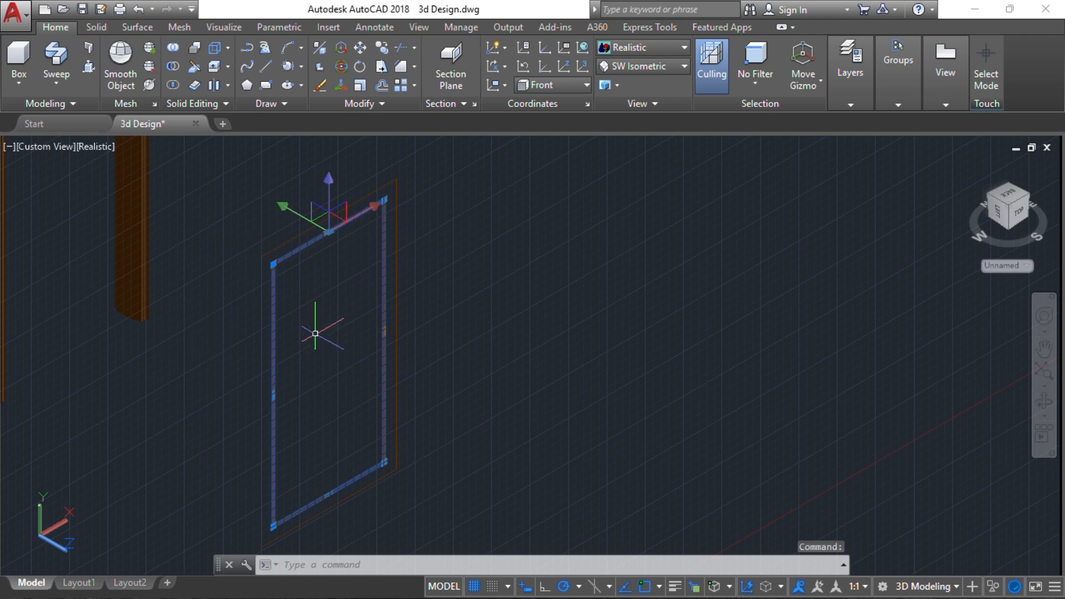
{"action": "middle_click_drag", "start_coordinate": [315, 334], "coordinate": [386, 289]}
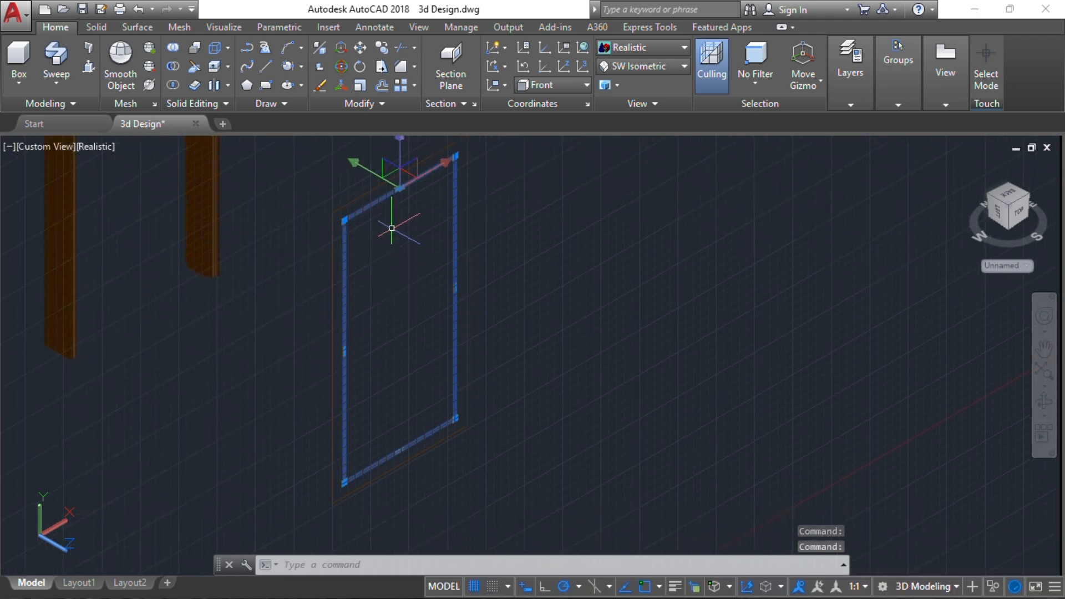
{"action": "middle_click_drag", "start_coordinate": [392, 228], "coordinate": [348, 238]}
{"action": "key", "text": "Escape"}
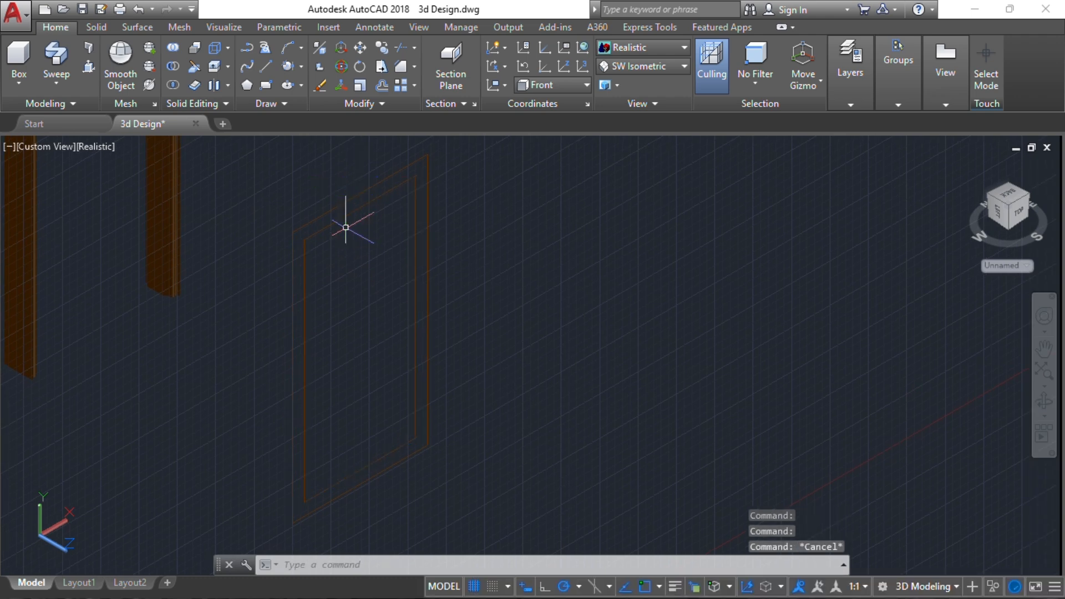
Draw a vertical line down the middle of the inner rectangle, from its top edge's midpoint to its bottom edge's midpoint
{"action": "type", "text": "l"}
{"action": "key", "text": "Return"}
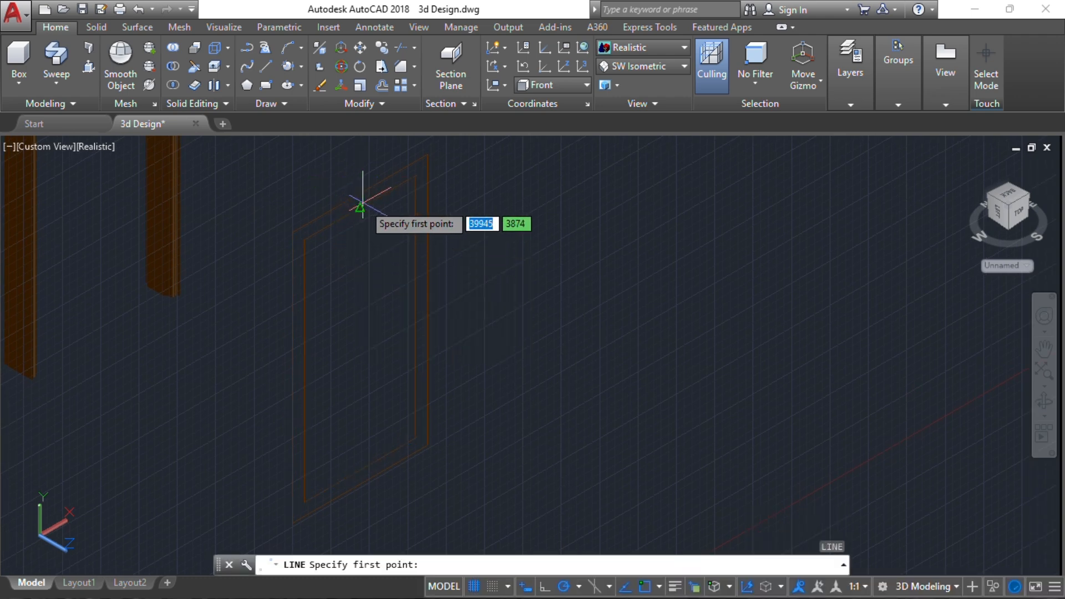
{"action": "left_click", "coordinate": [359, 208]}
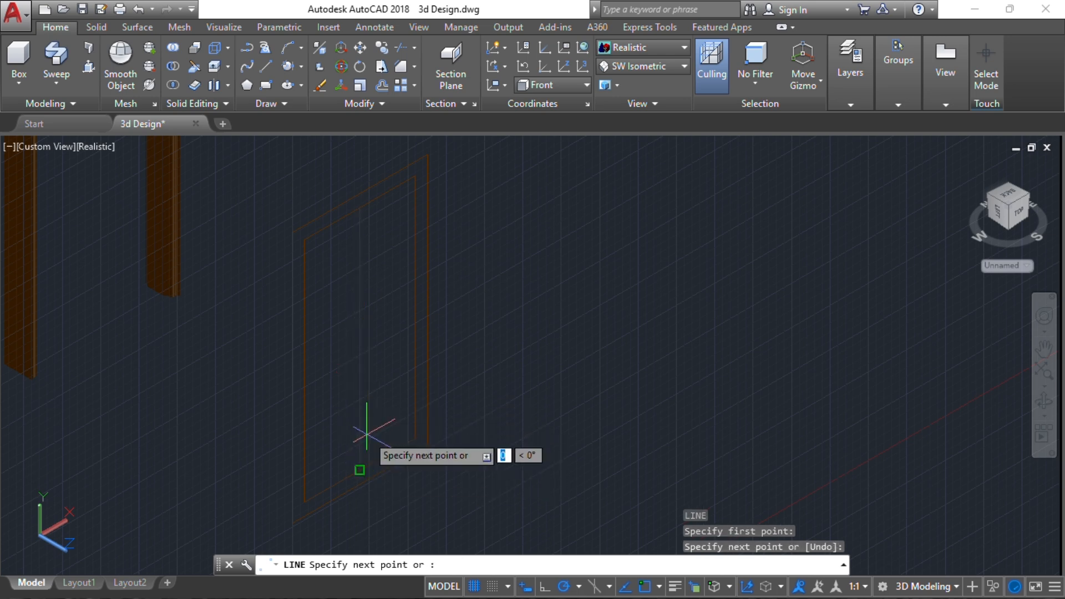
{"action": "key", "text": "Escape"}
Copy the vertical centre line 25 to each side along the X direction
{"action": "left_click", "coordinate": [361, 298]}
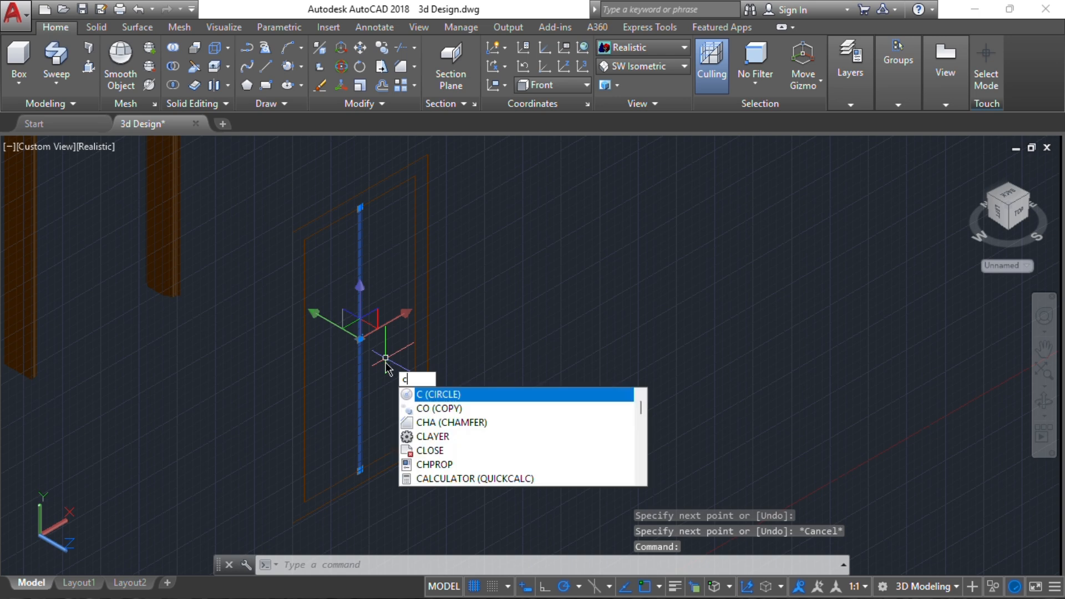
{"action": "type", "text": "o"}
{"action": "key", "text": "Return"}
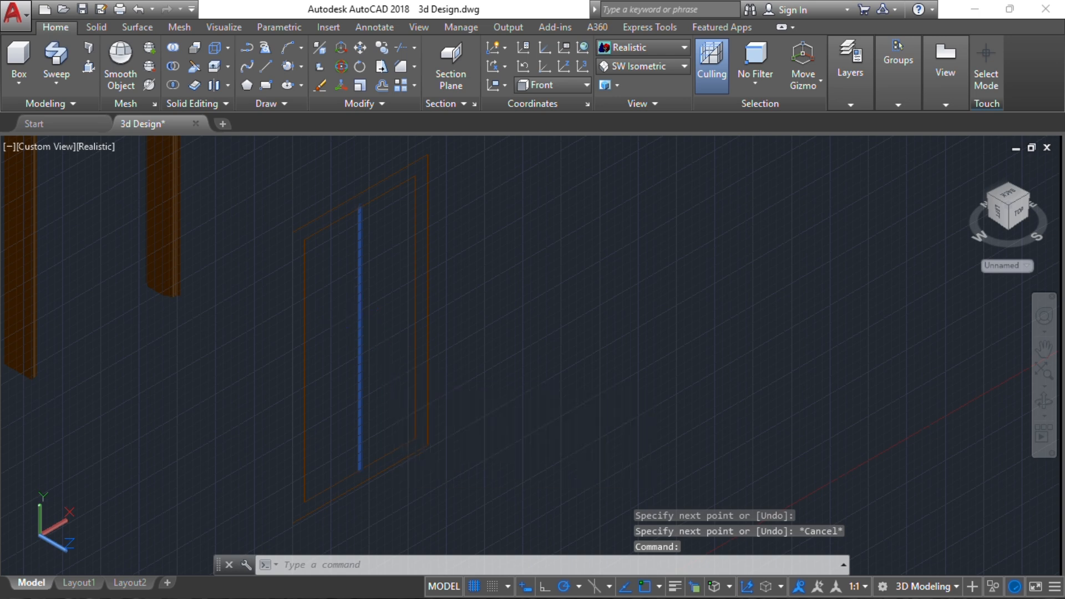
{"action": "left_click", "coordinate": [387, 368]}
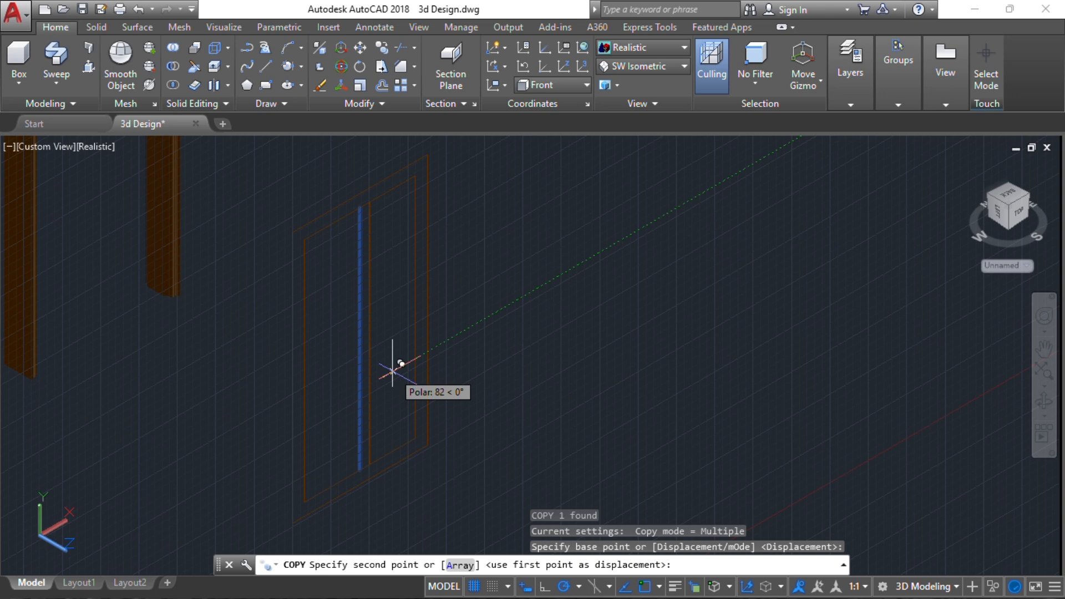
{"action": "type", "text": "25"}
{"action": "key", "text": "Return"}
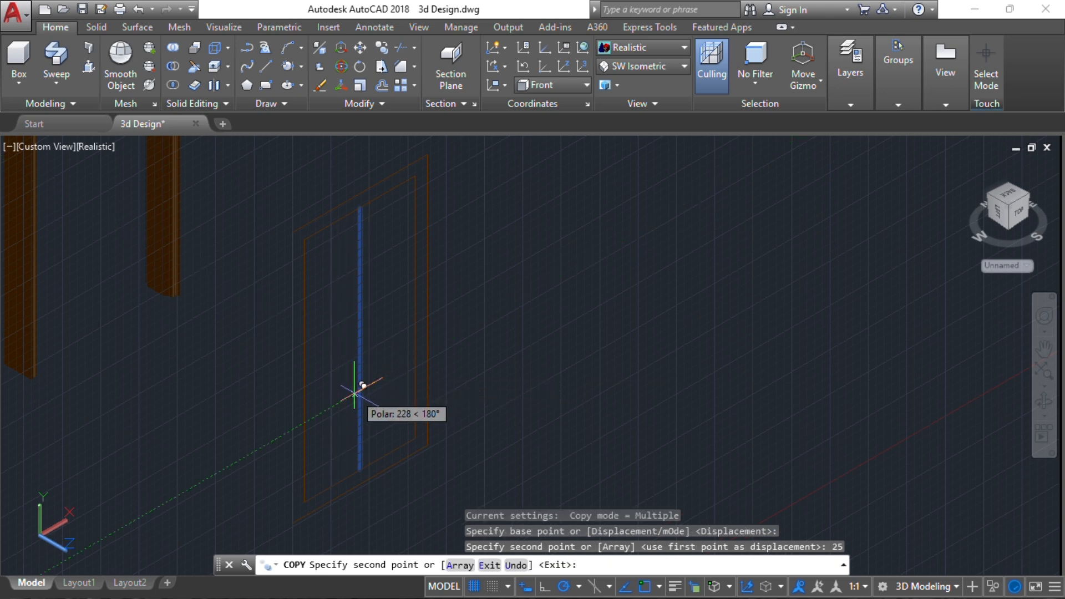
{"action": "type", "text": "12"}
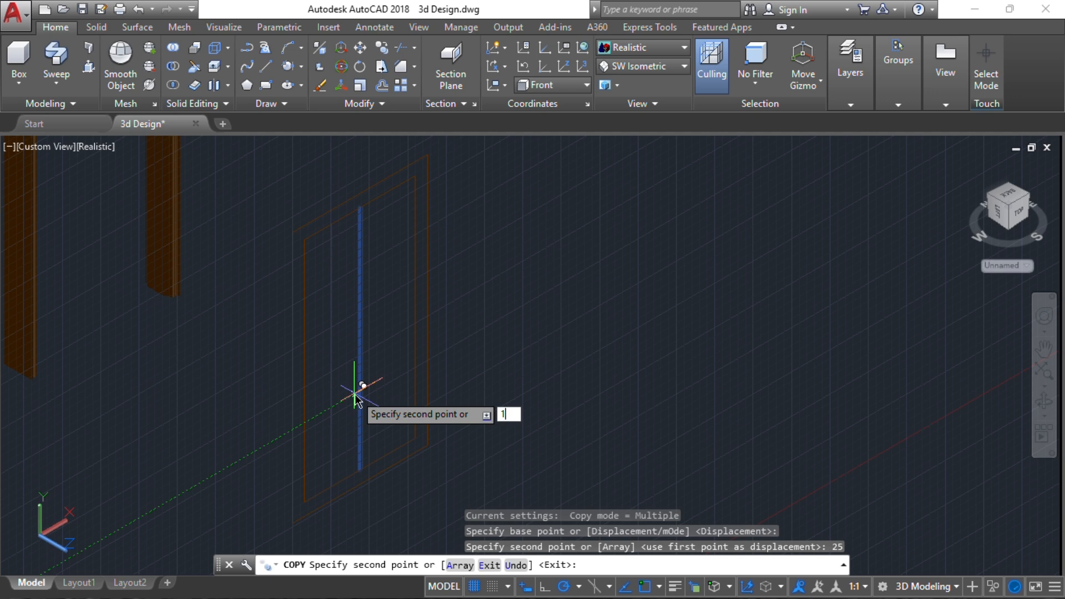
{"action": "key", "text": "Return"}
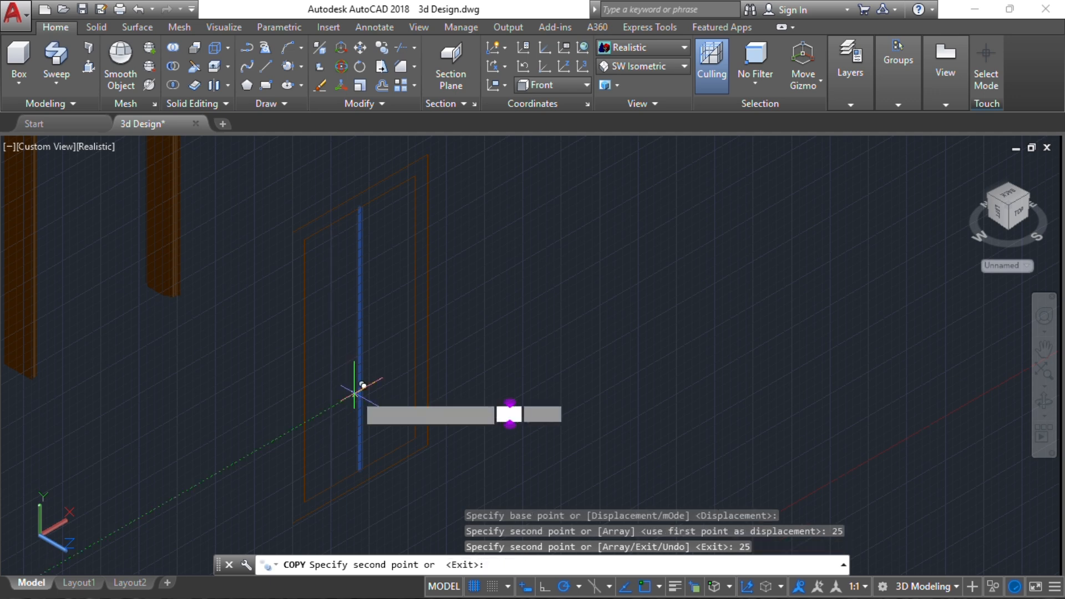
{"action": "key", "text": "Escape"}
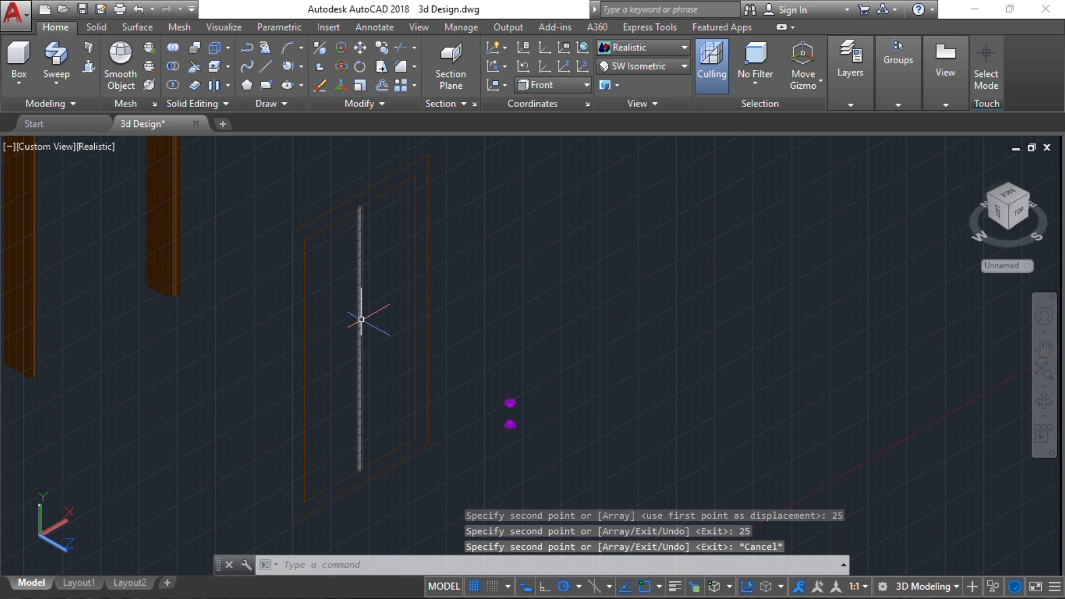
Delete the original vertical centre line between its two copies
{"action": "left_click", "coordinate": [361, 319]}
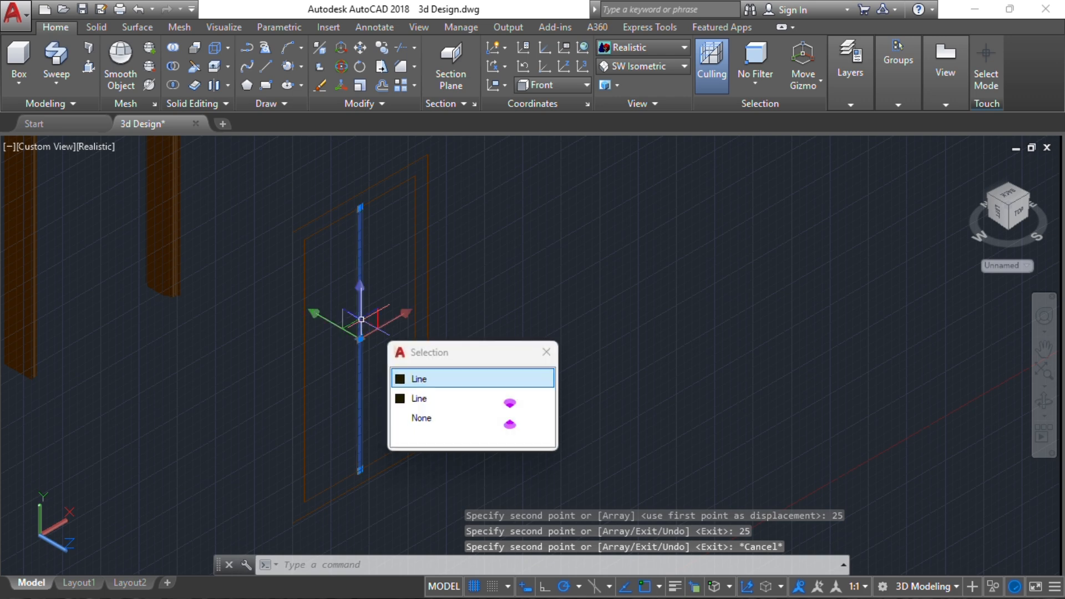
{"action": "left_click", "coordinate": [435, 377]}
{"action": "key", "text": "Delete"}
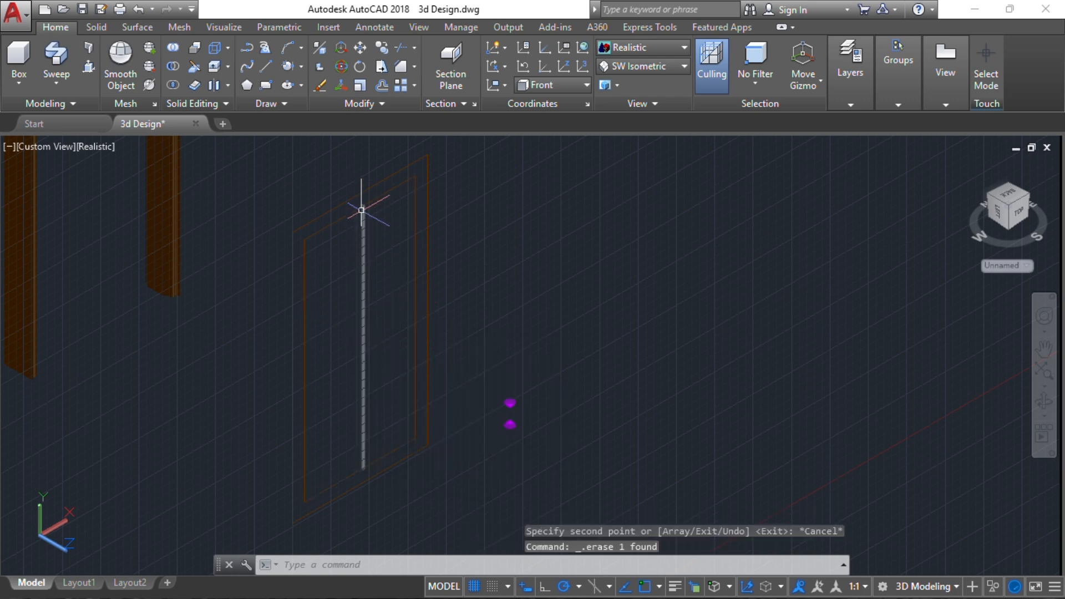
Trim the inner rectangle's top and bottom edges between the two vertical lines
{"action": "scroll", "coordinate": [361, 210], "scroll_direction": "up", "scroll_amount": 4}
{"action": "key", "text": "Return"}
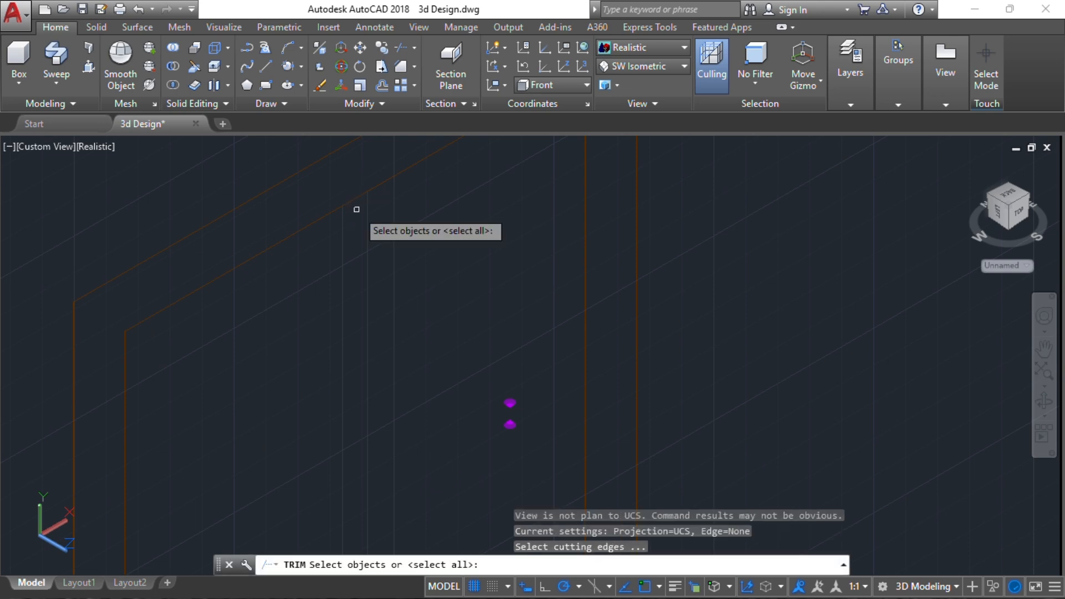
{"action": "key", "text": "Return"}
{"action": "scroll", "coordinate": [369, 256], "scroll_direction": "down", "scroll_amount": 4}
{"action": "middle_click_drag", "start_coordinate": [368, 255], "coordinate": [367, 211]}
{"action": "middle_click_drag", "start_coordinate": [347, 385], "coordinate": [373, 193]}
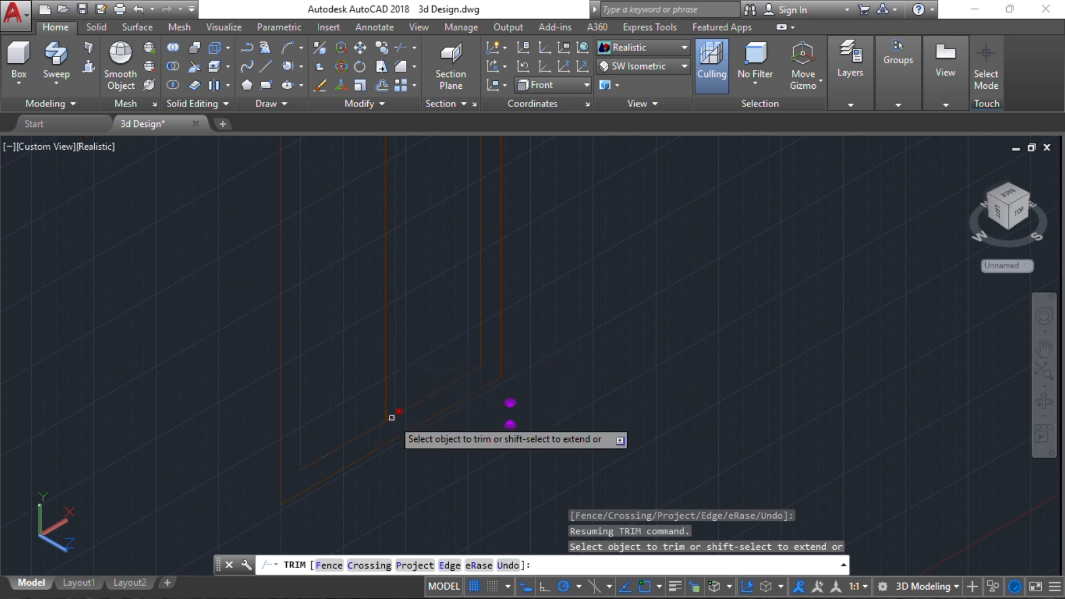
{"action": "key", "text": "Escape"}
{"action": "key", "text": "Escape"}
{"action": "key", "text": "Escape"}
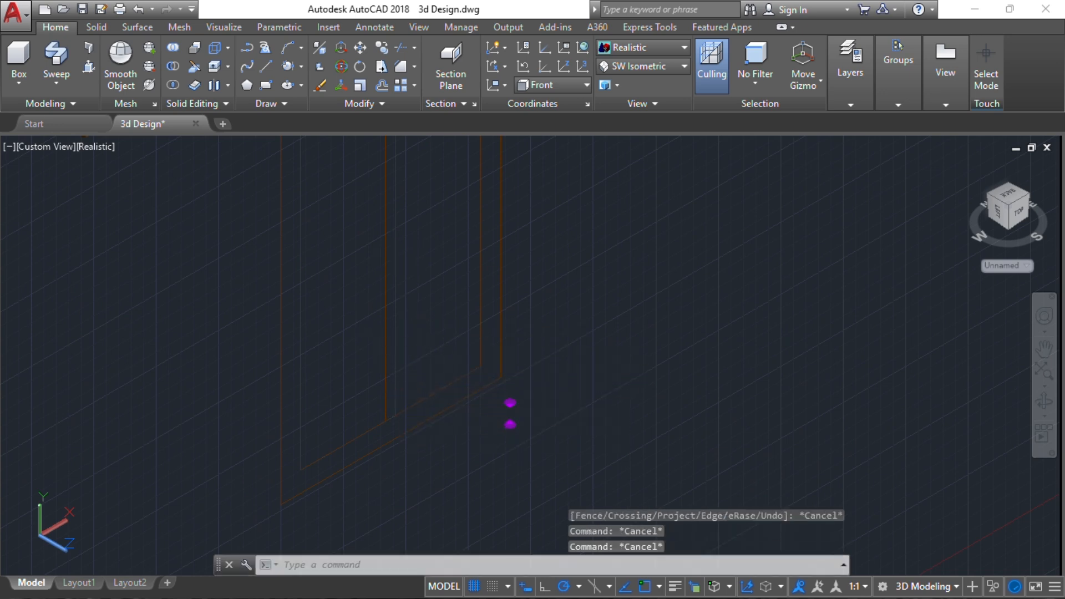
Draw a line along the outer rectangle's bottom edge, from corner to corner
{"action": "scroll", "coordinate": [410, 344], "scroll_direction": "down", "scroll_amount": 3}
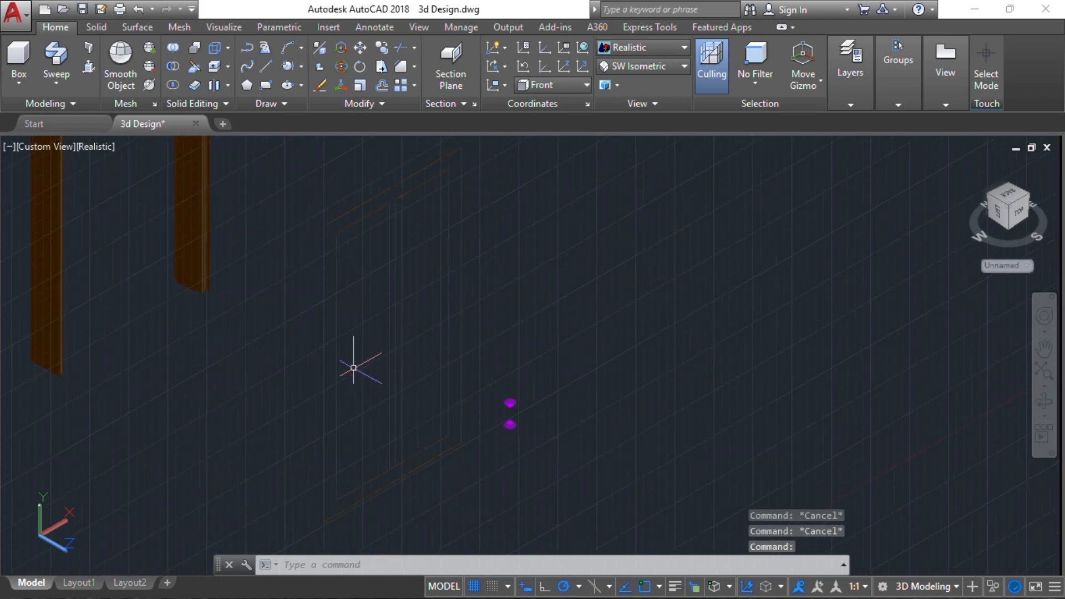
{"action": "middle_click_drag", "start_coordinate": [323, 511], "coordinate": [314, 434]}
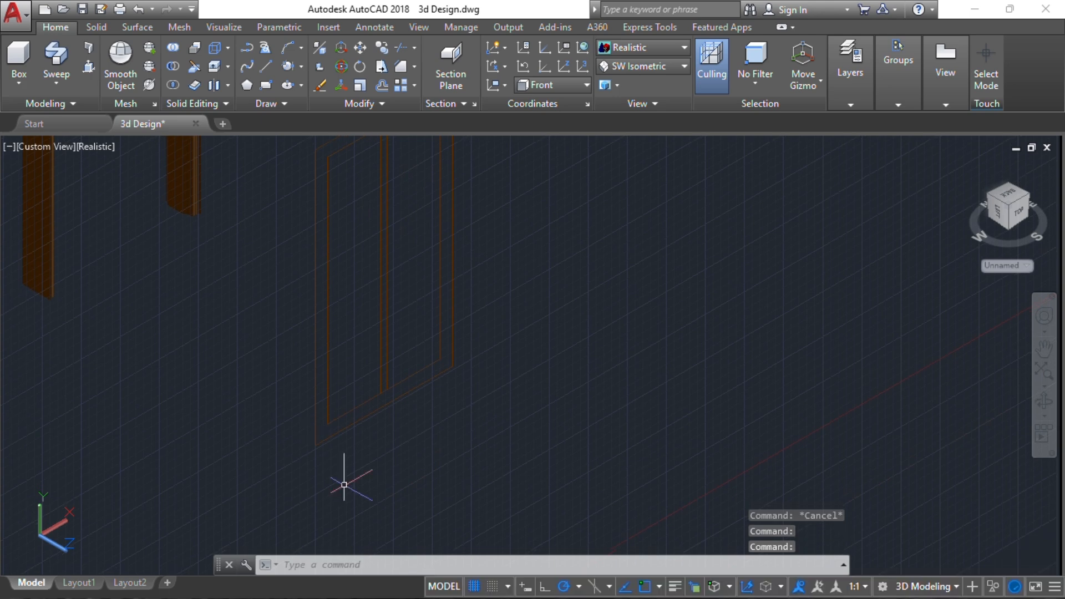
{"action": "key", "text": "Return"}
{"action": "left_click", "coordinate": [314, 443]}
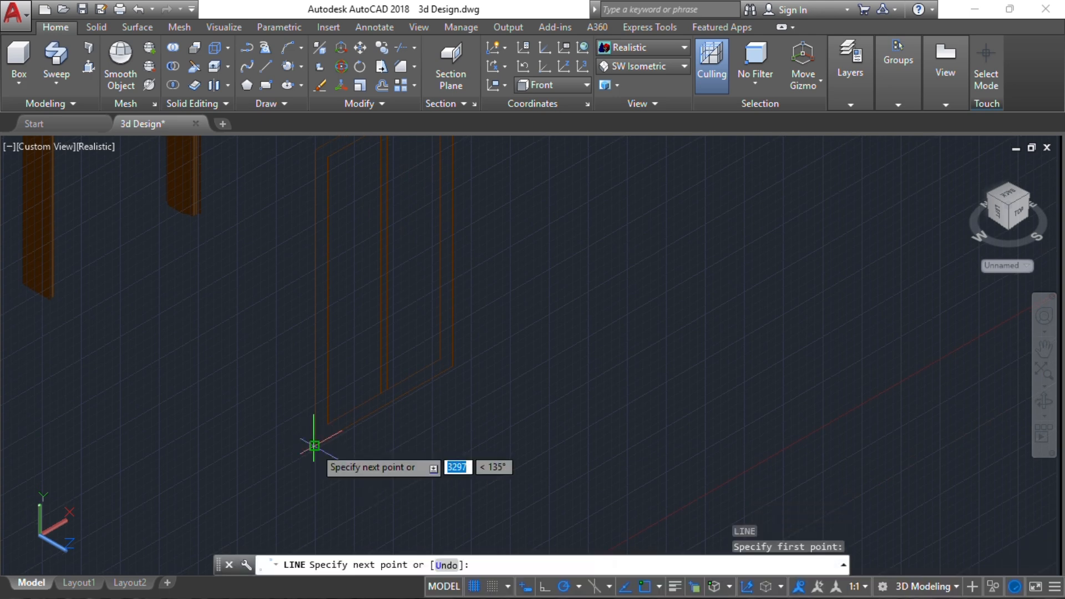
{"action": "left_click", "coordinate": [448, 364]}
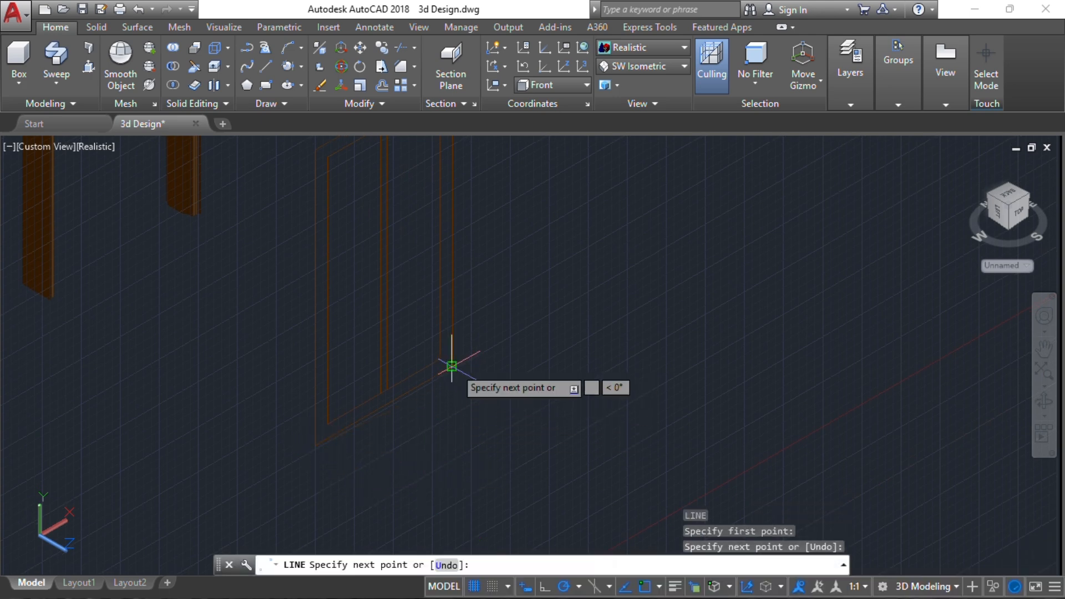
{"action": "key", "text": "Escape"}
Move the new bottom line straight up by 1100
{"action": "left_click", "coordinate": [352, 422]}
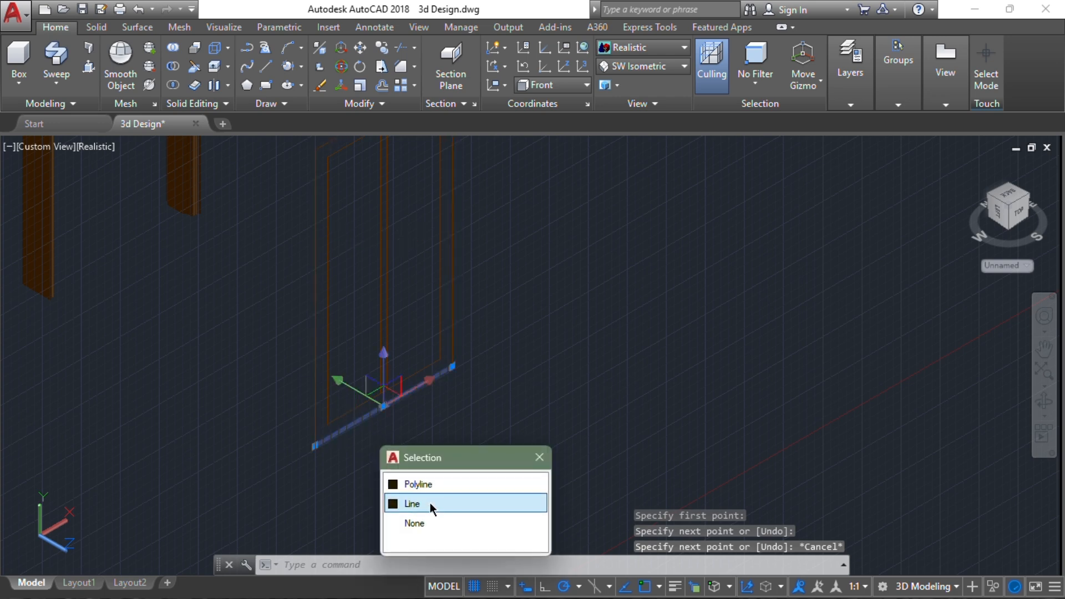
{"action": "left_click", "coordinate": [436, 500]}
{"action": "mouse_move", "coordinate": [555, 405]}
{"action": "middle_mouse_down"}
{"action": "mouse_move", "coordinate": [558, 380]}
{"action": "mouse_move", "coordinate": [566, 420]}
{"action": "middle_mouse_up"}
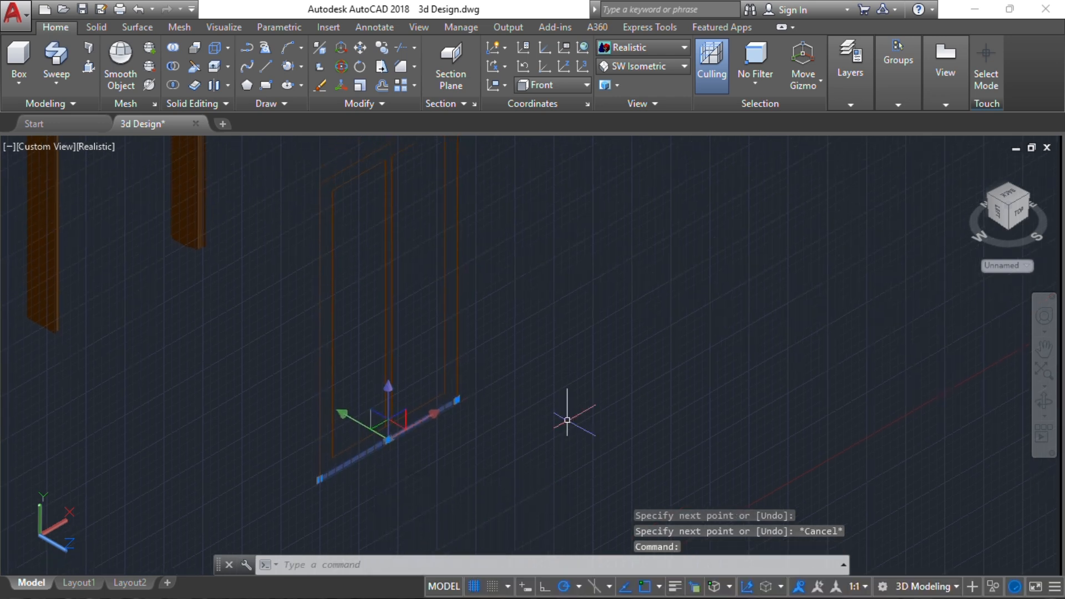
{"action": "type", "text": "m"}
{"action": "key", "text": "Return"}
{"action": "left_click", "coordinate": [559, 422]}
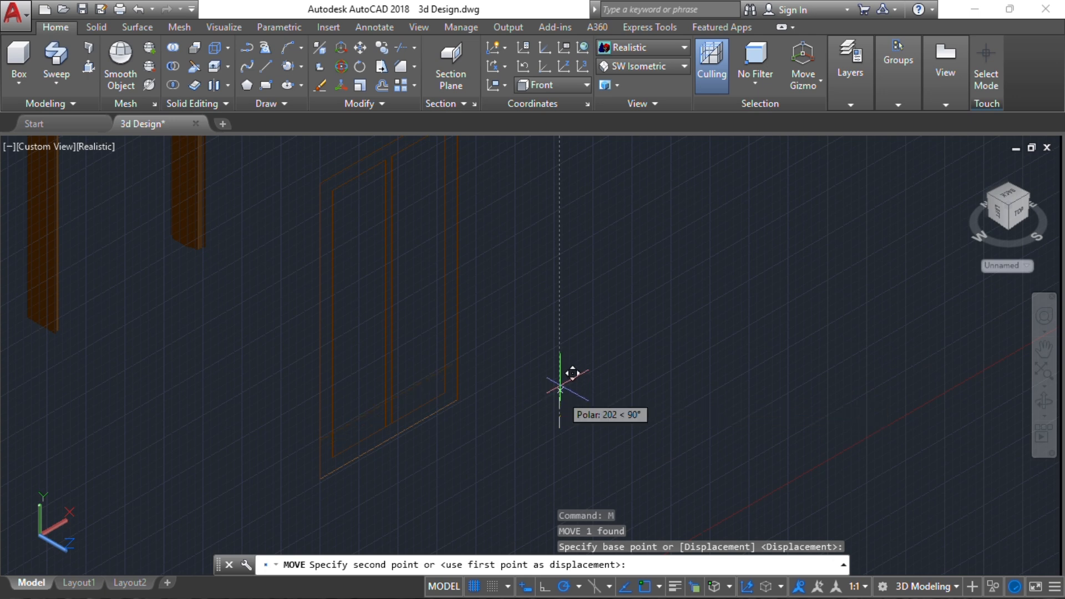
{"action": "type", "text": "1100"}
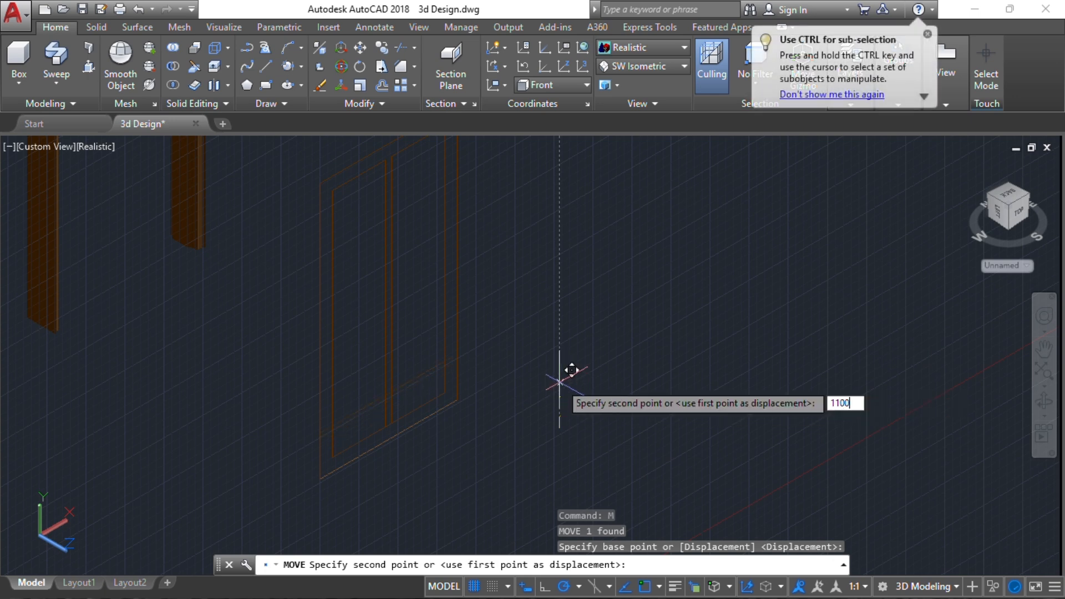
{"action": "key", "text": "Return"}
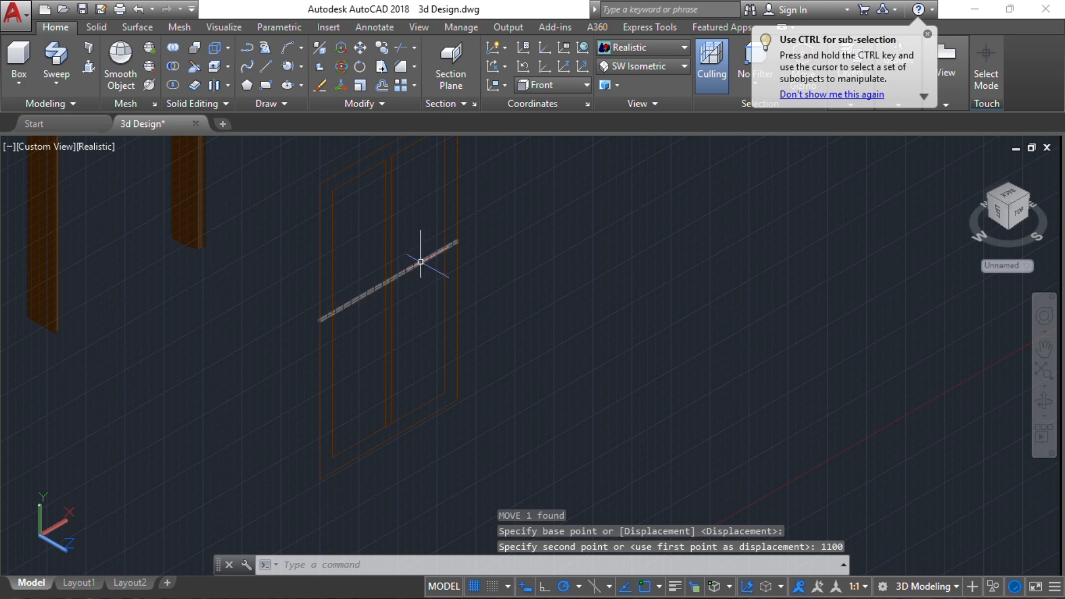
Move the horizontal line back down by 500
{"action": "left_click", "coordinate": [421, 261]}
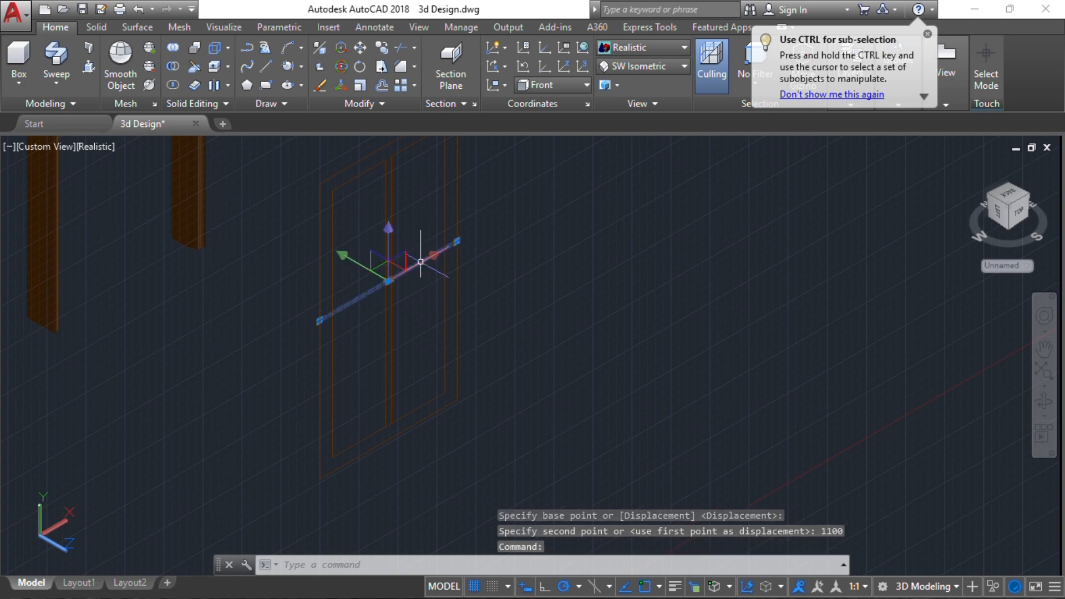
{"action": "type", "text": "m"}
{"action": "key", "text": "Return"}
{"action": "left_click", "coordinate": [539, 256]}
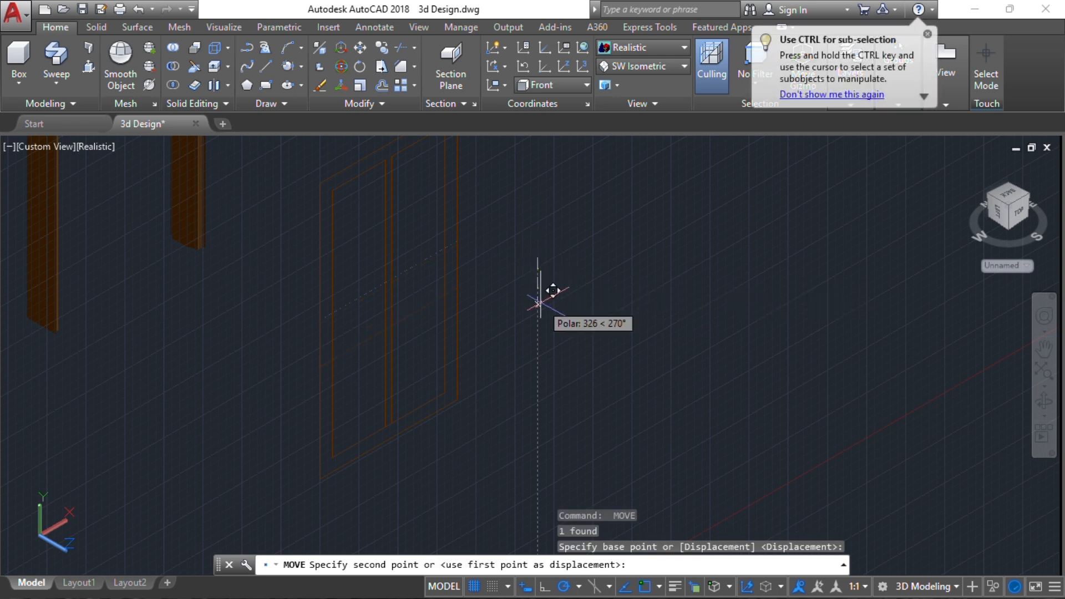
{"action": "type", "text": "500"}
{"action": "key", "text": "Return"}
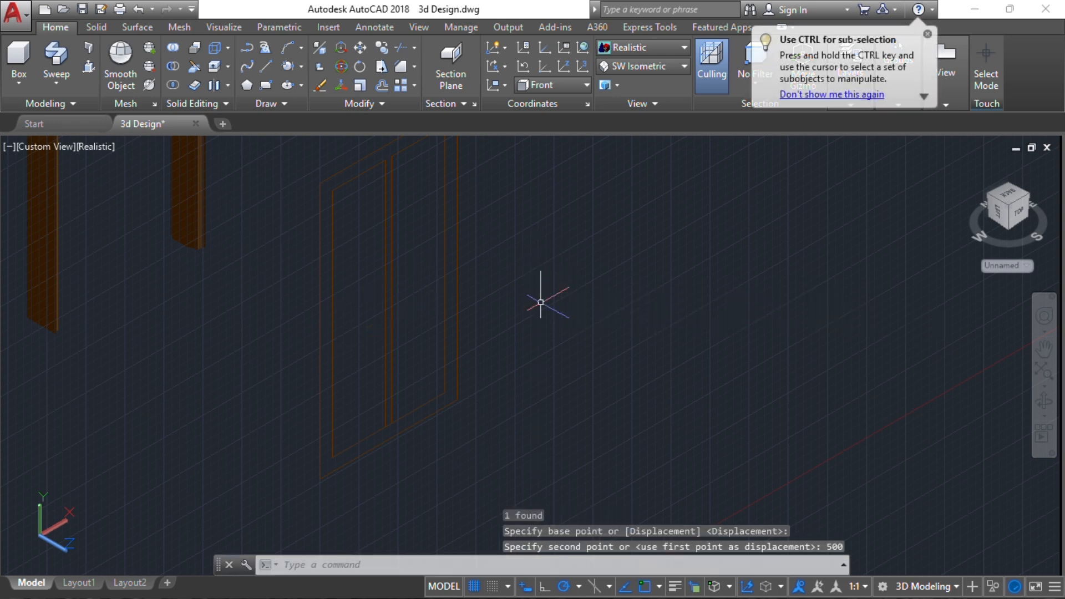
Copy the horizontal line 100 upward to form the door's cross rail
{"action": "left_click", "coordinate": [374, 360]}
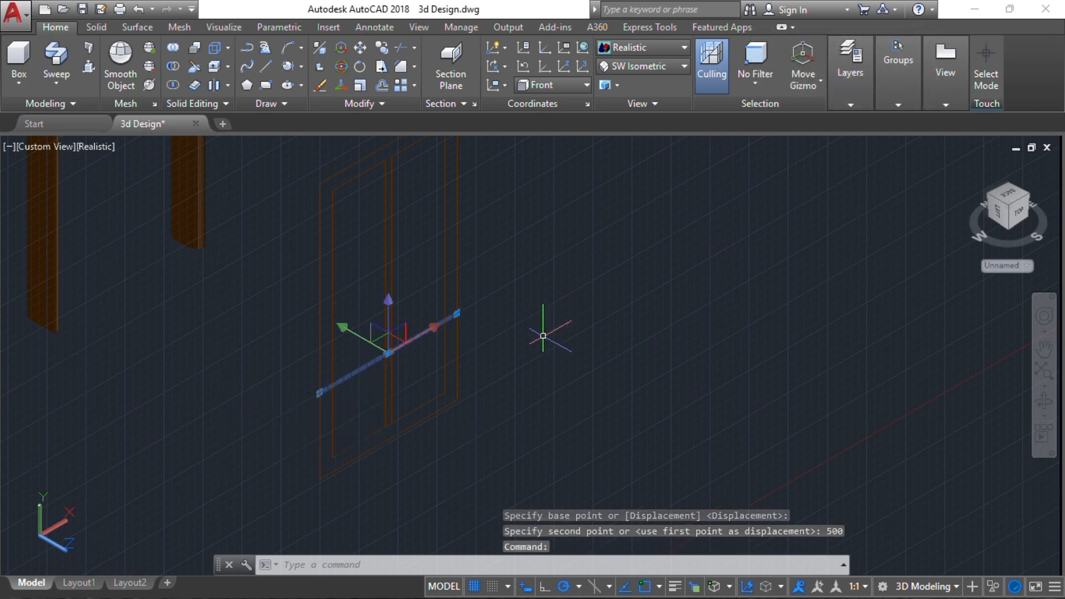
{"action": "key", "text": "Return"}
{"action": "left_click", "coordinate": [536, 361]}
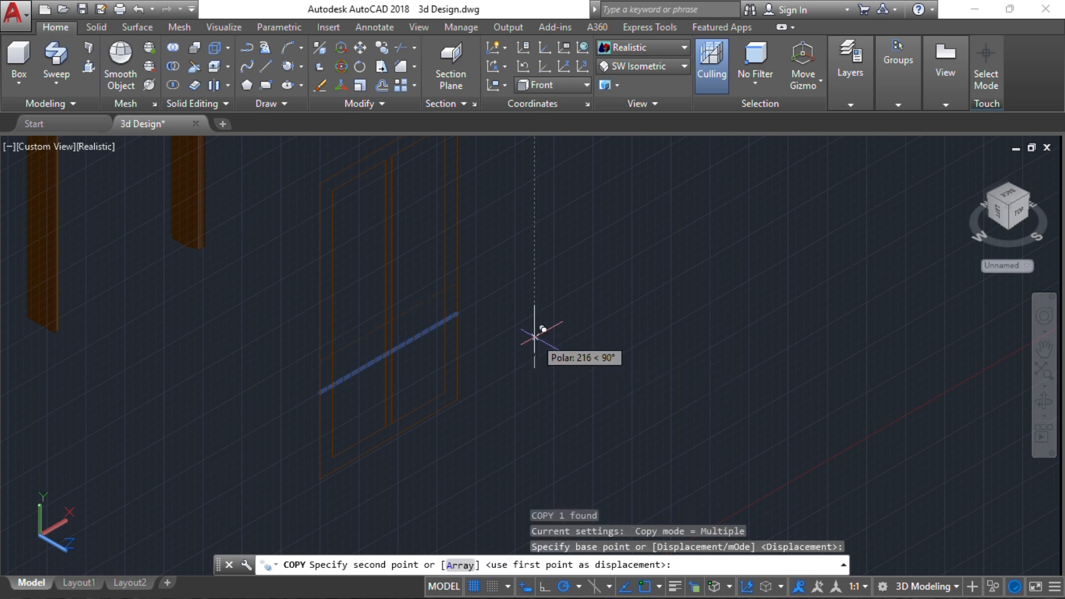
{"action": "type", "text": "100"}
{"action": "key", "text": "Return"}
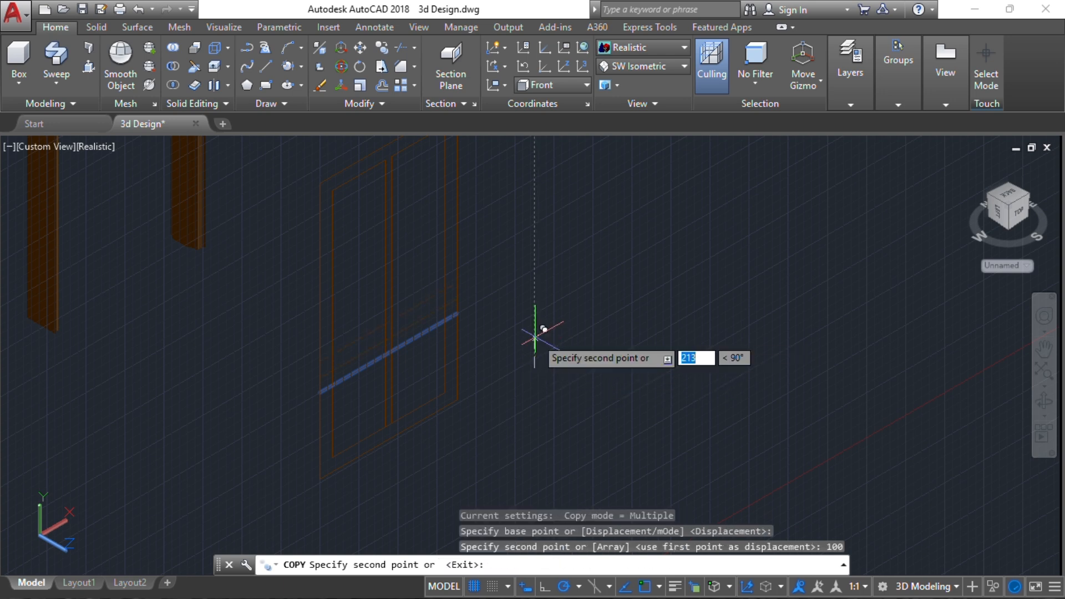
{"action": "key", "text": "Escape"}
{"action": "key", "text": "Escape"}
{"action": "key", "text": "Escape"}
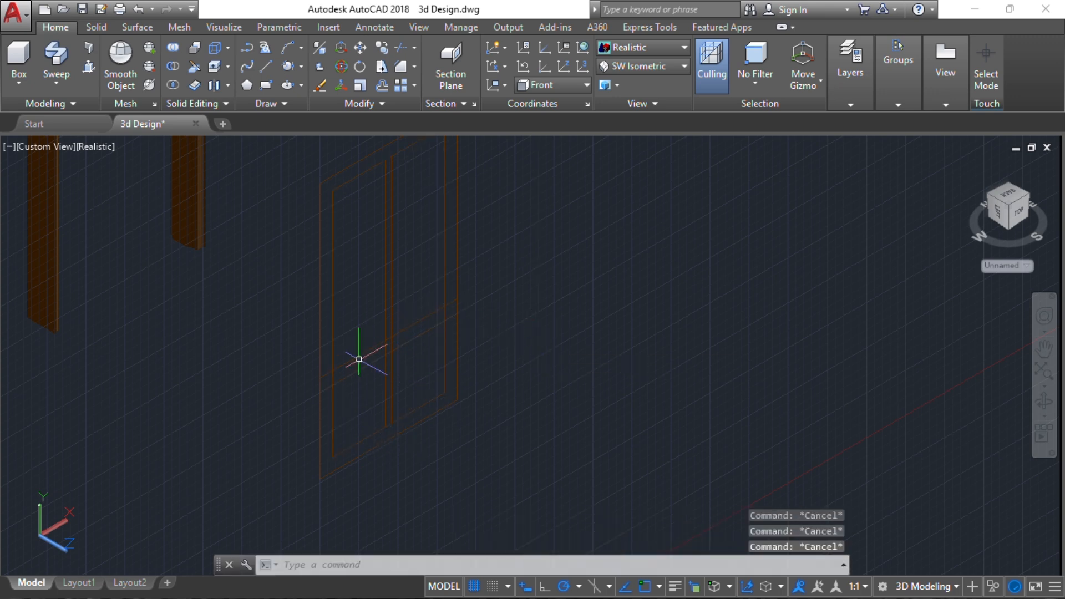
{"action": "scroll", "coordinate": [326, 385], "scroll_direction": "up", "scroll_amount": 3}
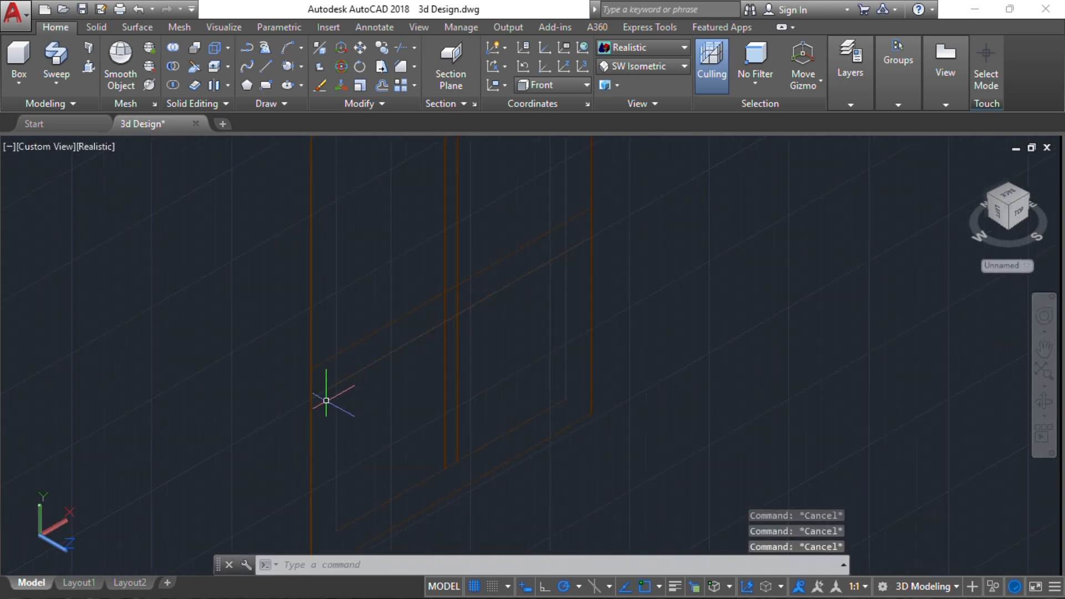
{"action": "scroll", "coordinate": [326, 401], "scroll_direction": "up", "scroll_amount": 2}
{"action": "middle_click_drag", "start_coordinate": [269, 411], "coordinate": [269, 411]}
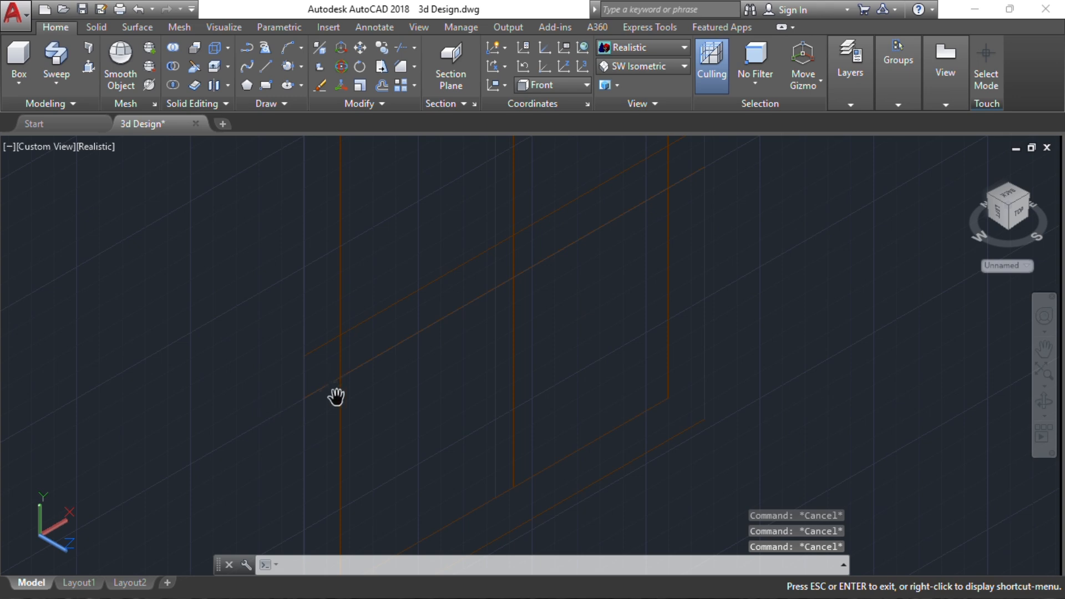
{"action": "type", "text": "tr"}
{"action": "key", "text": "Return"}
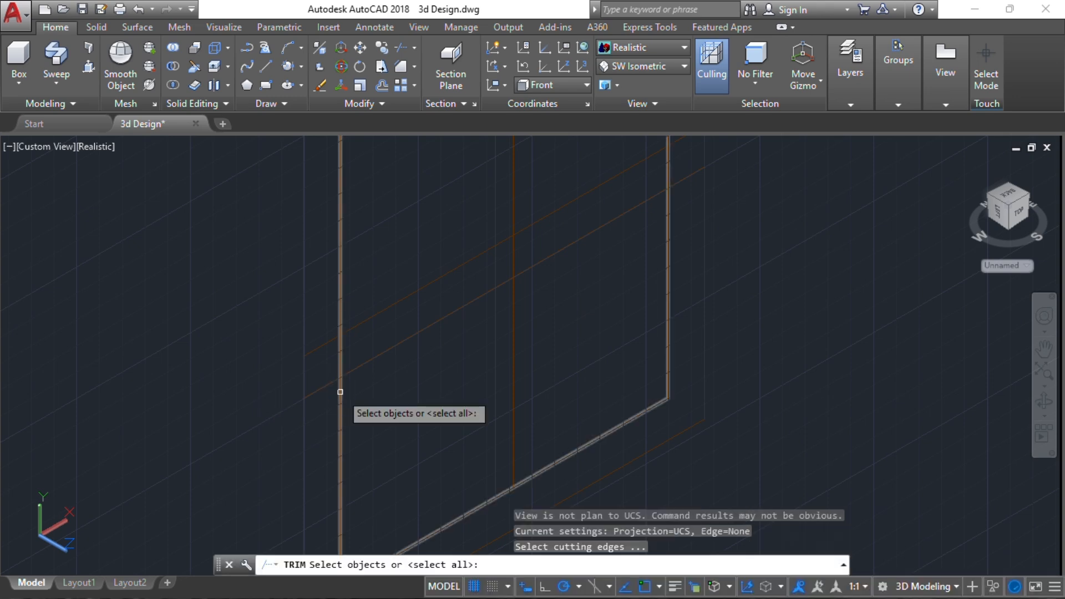
{"action": "key", "text": "Return"}
{"action": "left_click", "coordinate": [327, 399]}
{"action": "left_click", "coordinate": [314, 328]}
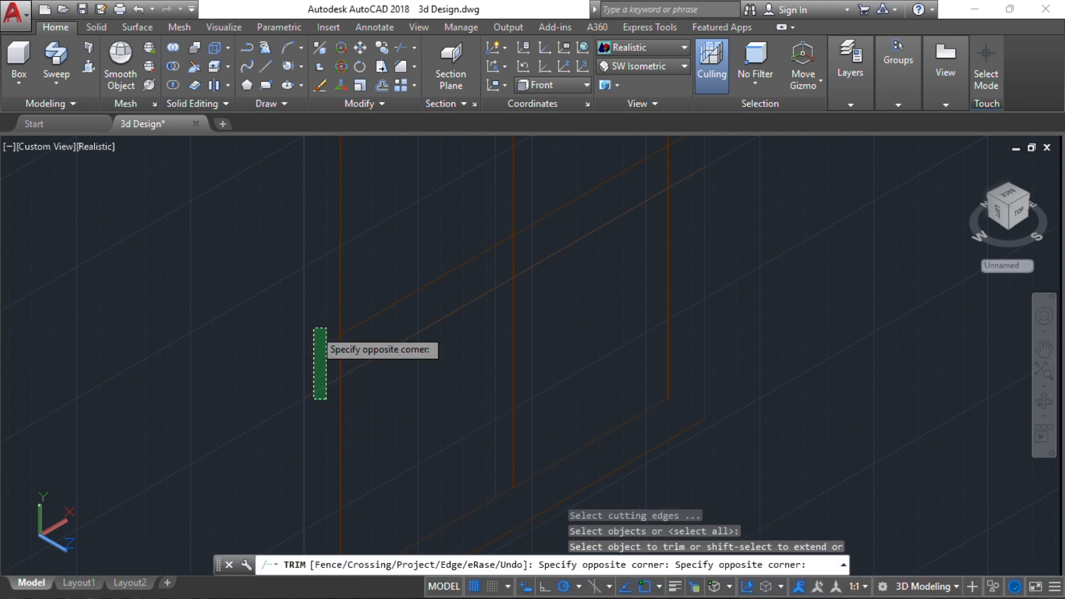
{"action": "key", "text": "Escape"}
Trim the two cross rail lines where they overhang the left edge of the inner door rectangle
{"action": "key", "text": "Return"}
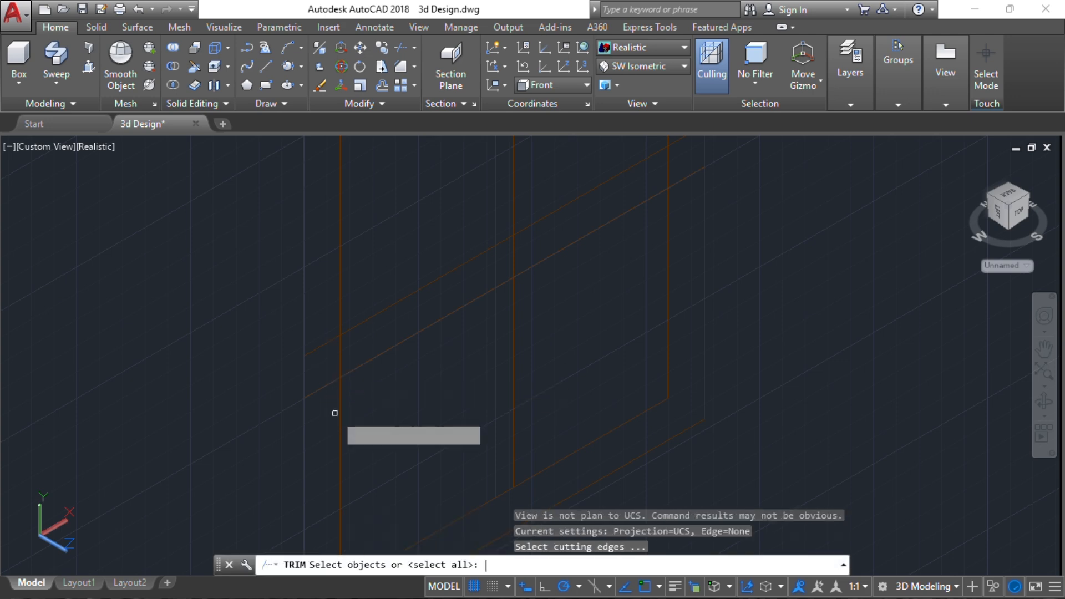
{"action": "key", "text": "Return"}
{"action": "left_click", "coordinate": [332, 410]}
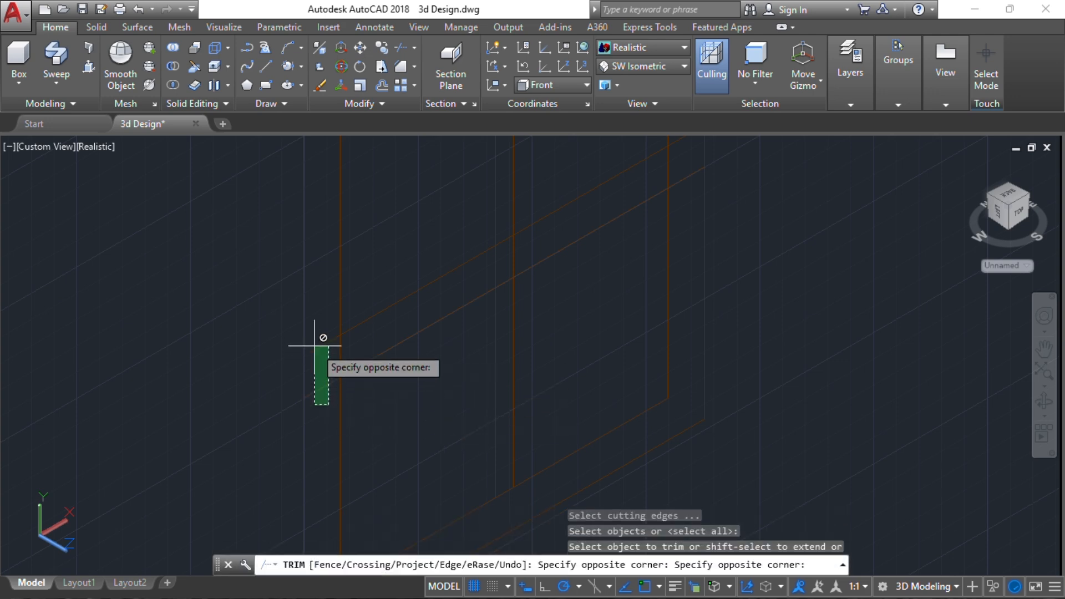
{"action": "left_click", "coordinate": [325, 387]}
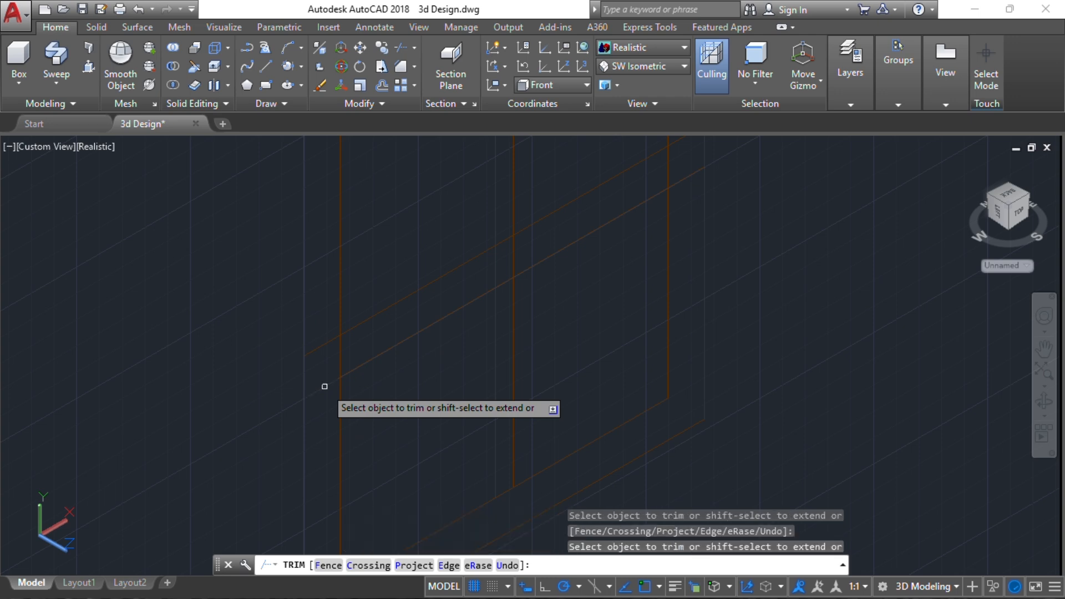
Trim away the vertical edges between the rail lines, the upper rail line between the centre lines, and the rail ends overhanging on the right
{"action": "left_click", "coordinate": [341, 352]}
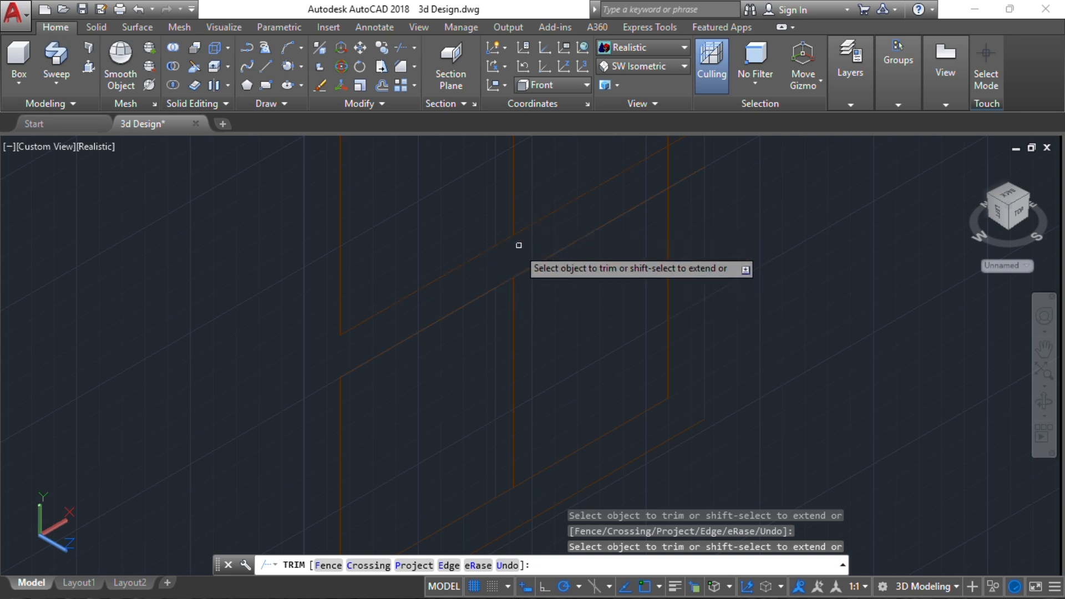
{"action": "middle_click_drag", "start_coordinate": [530, 231], "coordinate": [379, 342]}
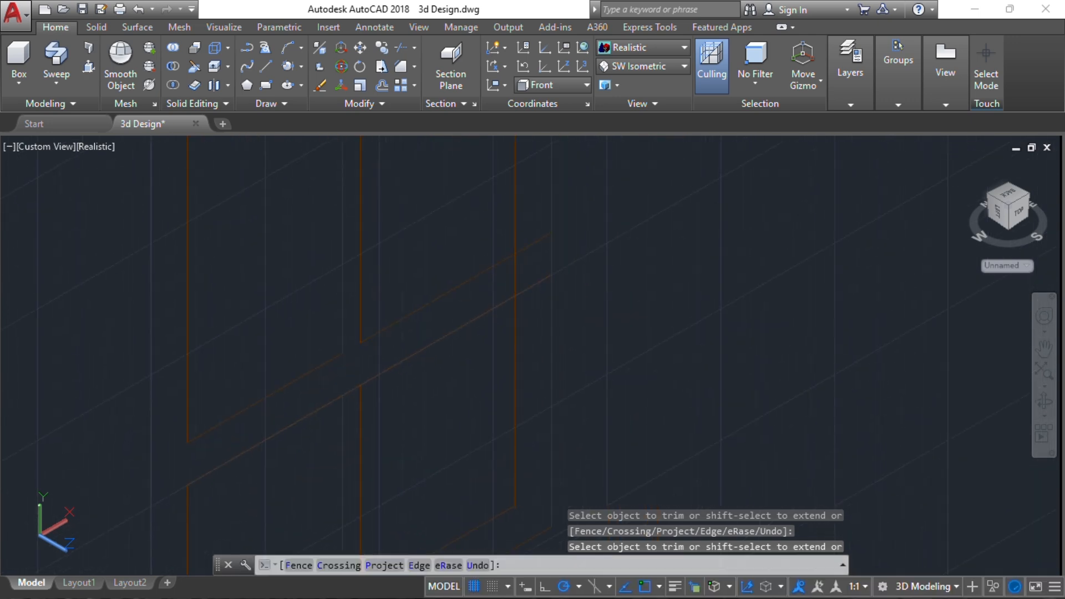
{"action": "left_click", "coordinate": [516, 264]}
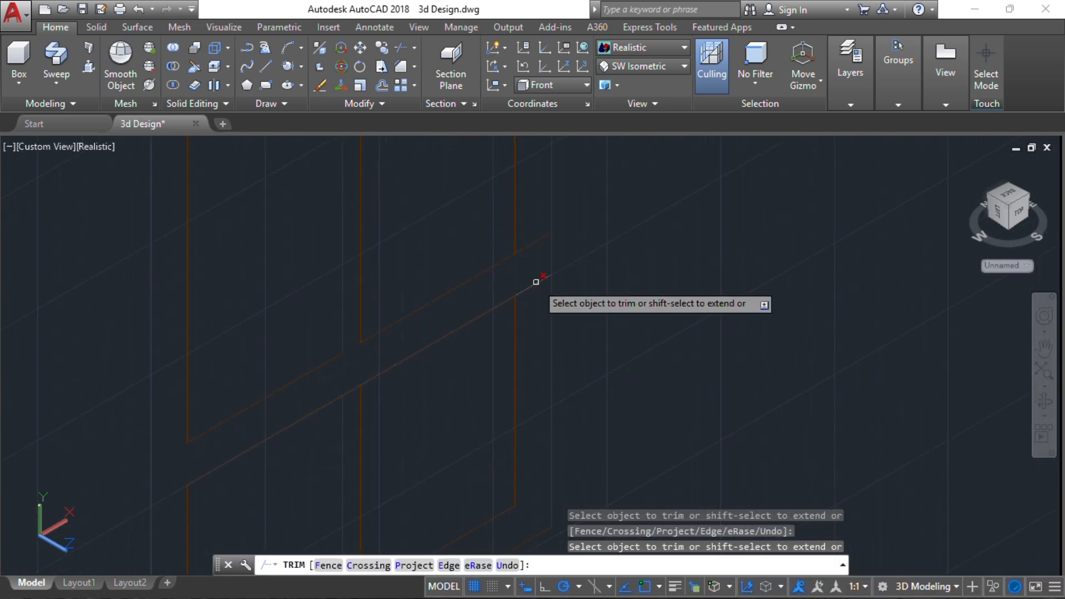
{"action": "left_click", "coordinate": [534, 283]}
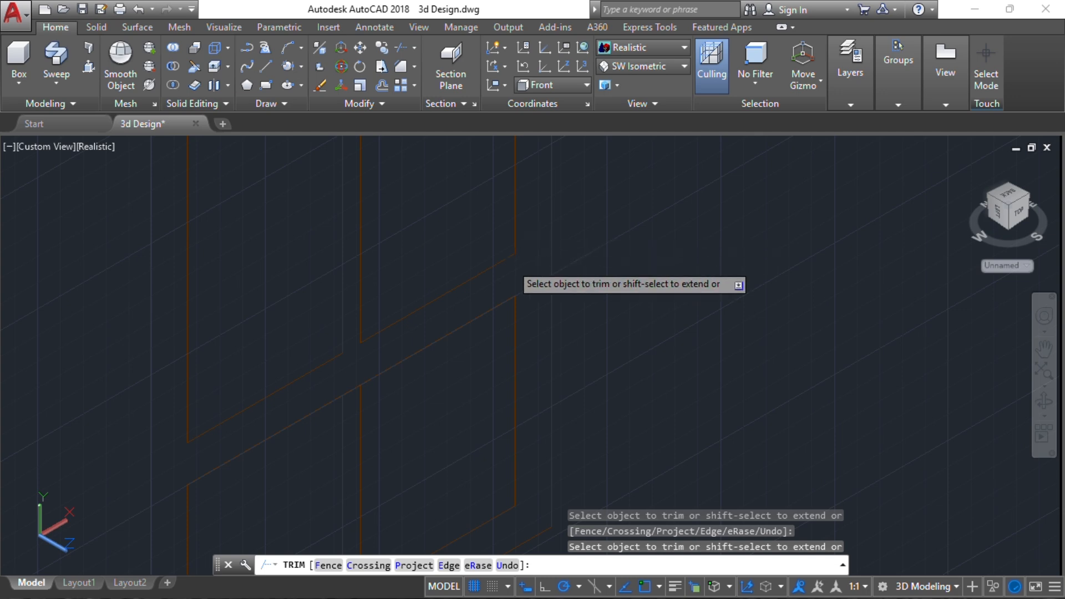
{"action": "scroll", "coordinate": [524, 241], "scroll_direction": "down", "scroll_amount": 1}
{"action": "scroll", "coordinate": [524, 241], "scroll_direction": "down", "scroll_amount": 2}
{"action": "middle_click_drag", "start_coordinate": [524, 241], "coordinate": [472, 296]}
{"action": "key", "text": "Escape"}
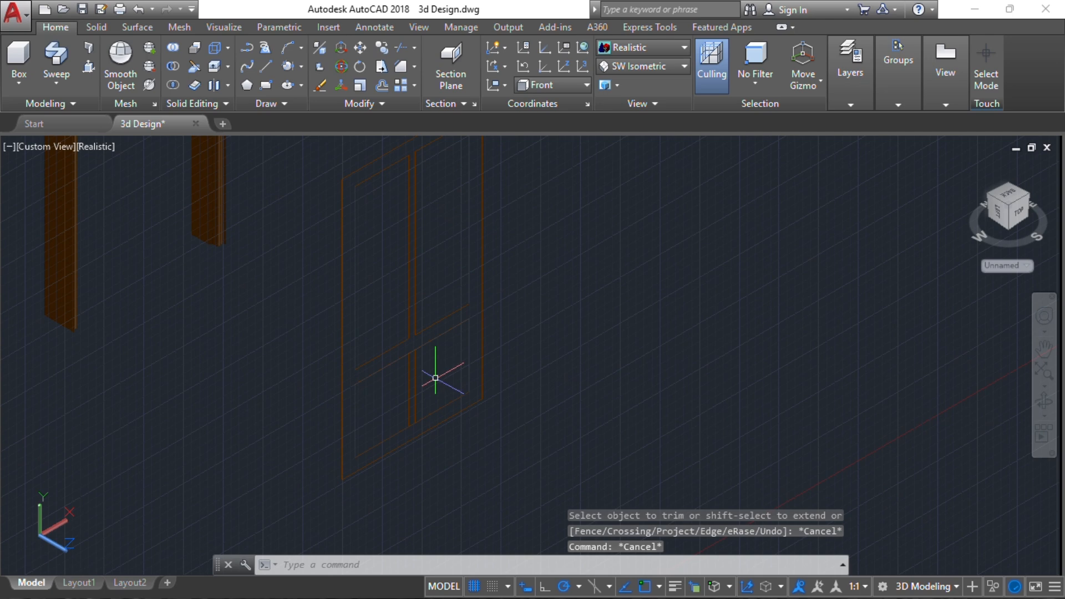
Erase the two short vertical centre lines below the cross rail, leaving one undivided lower panel
{"action": "scroll", "coordinate": [509, 346], "scroll_direction": "up", "scroll_amount": 2}
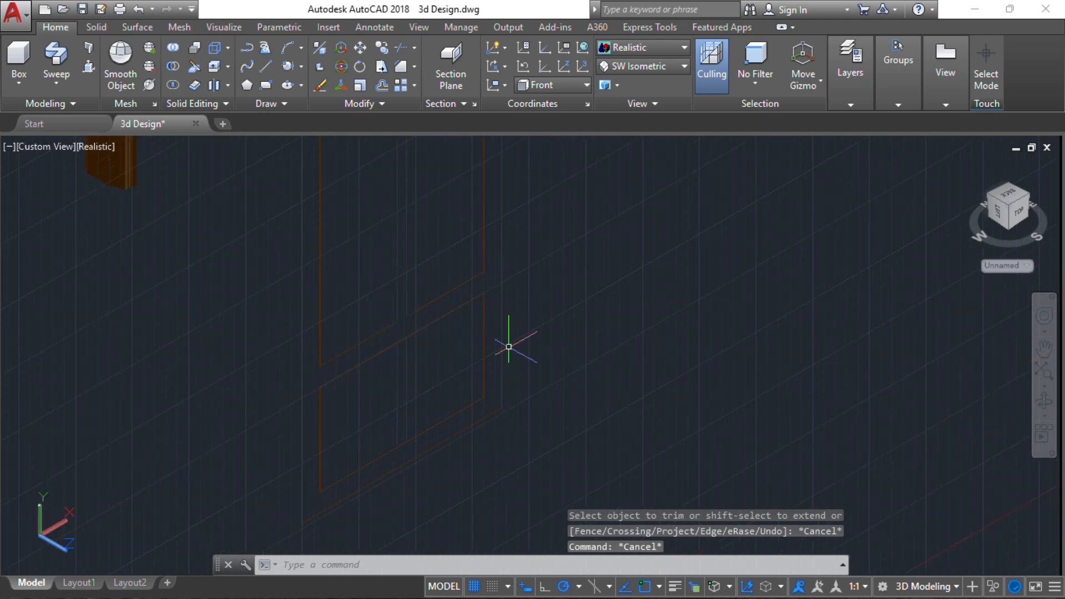
{"action": "left_click", "coordinate": [416, 368]}
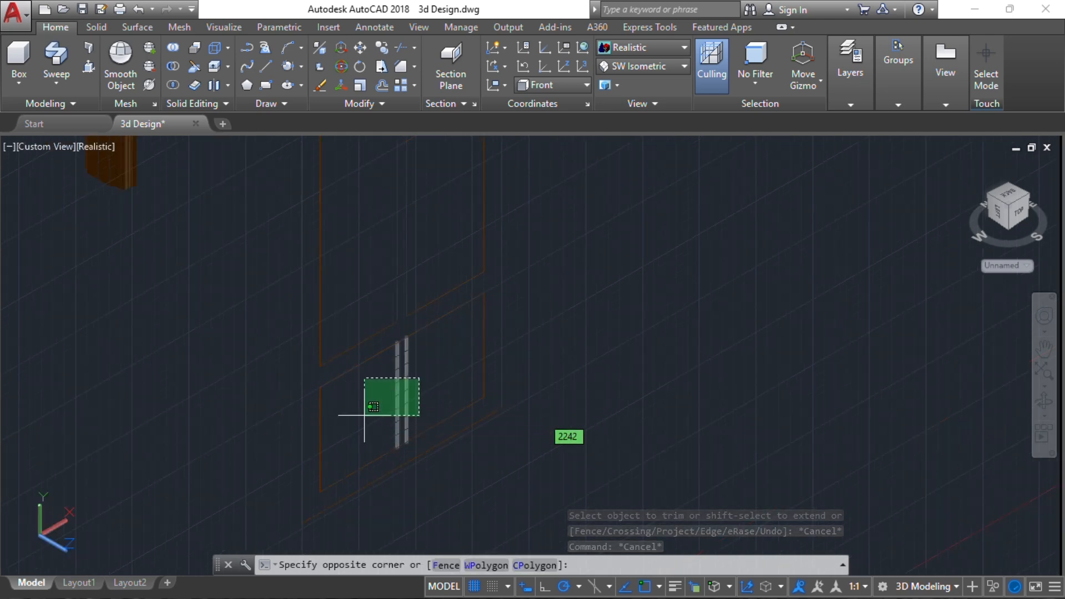
{"action": "left_click", "coordinate": [368, 421]}
{"action": "key", "text": "Delete"}
{"action": "scroll", "coordinate": [409, 278], "scroll_direction": "down", "scroll_amount": 2}
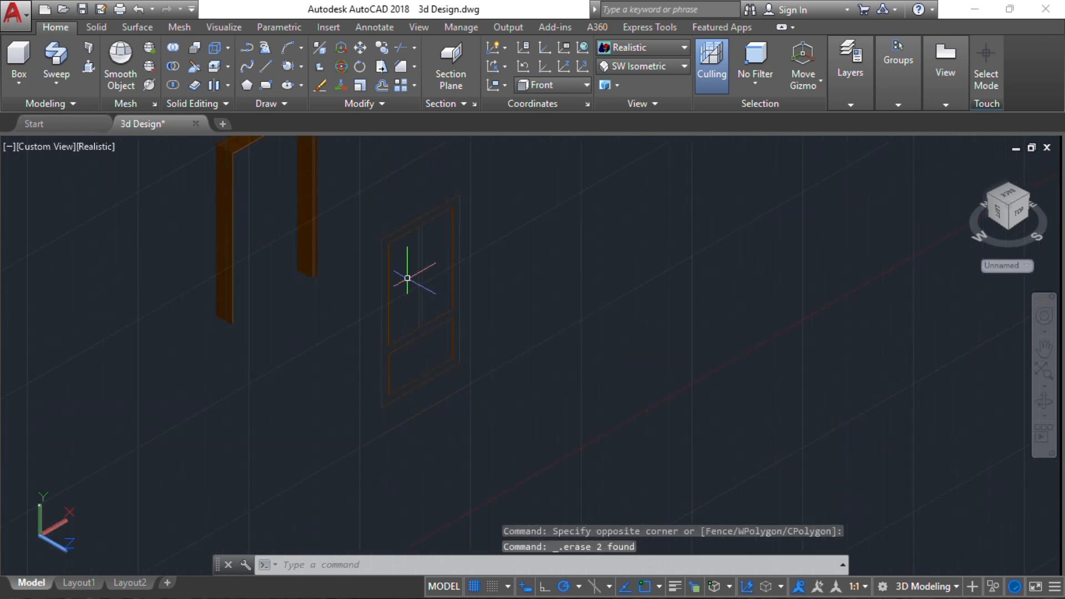
Copy all inner panel lines of the door, without the outer rectangle, to the empty area in front of it
{"action": "scroll", "coordinate": [419, 283], "scroll_direction": "up", "scroll_amount": 2}
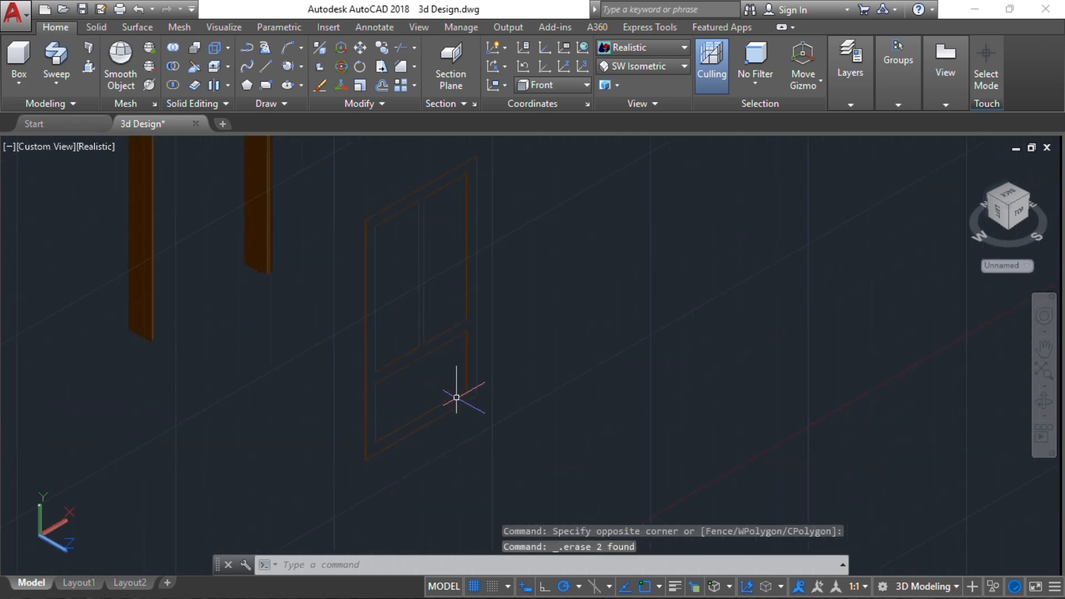
{"action": "left_click", "coordinate": [451, 396]}
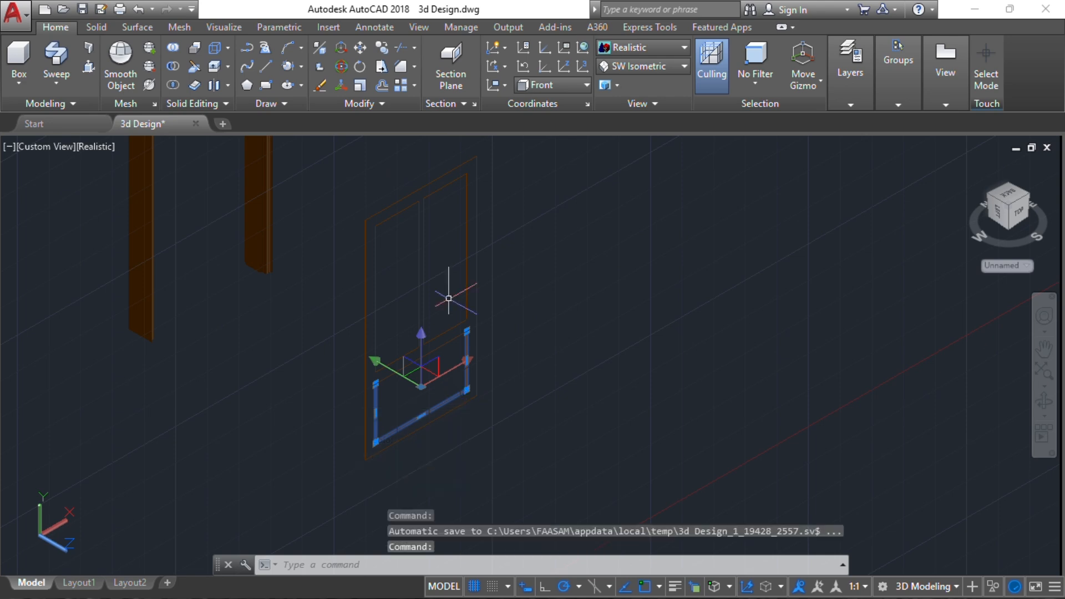
{"action": "left_click", "coordinate": [456, 355]}
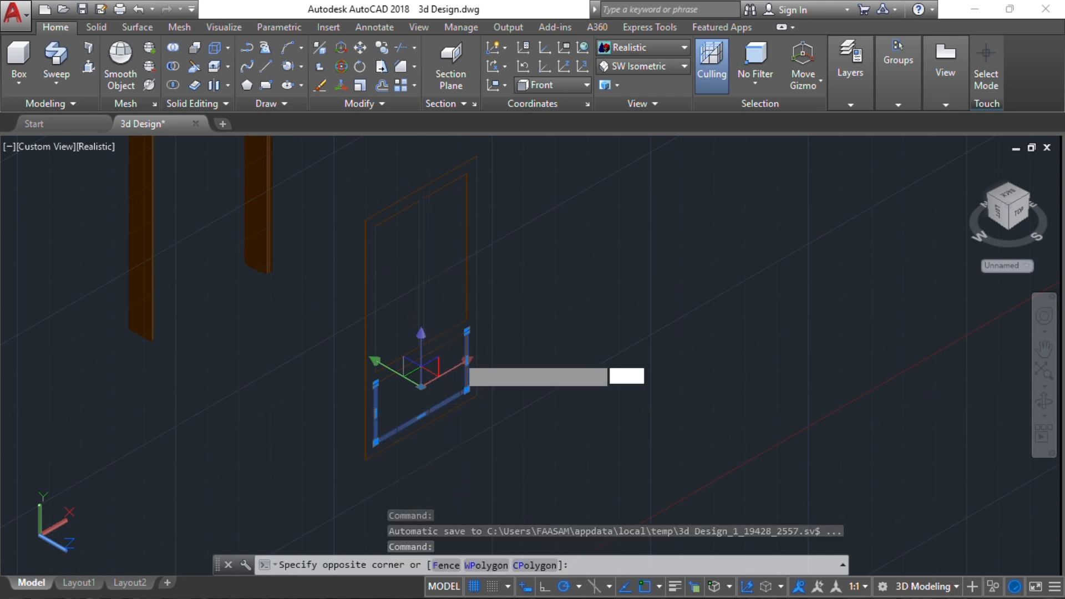
{"action": "left_click", "coordinate": [399, 306]}
{"action": "scroll", "coordinate": [442, 177], "scroll_direction": "up", "scroll_amount": 1}
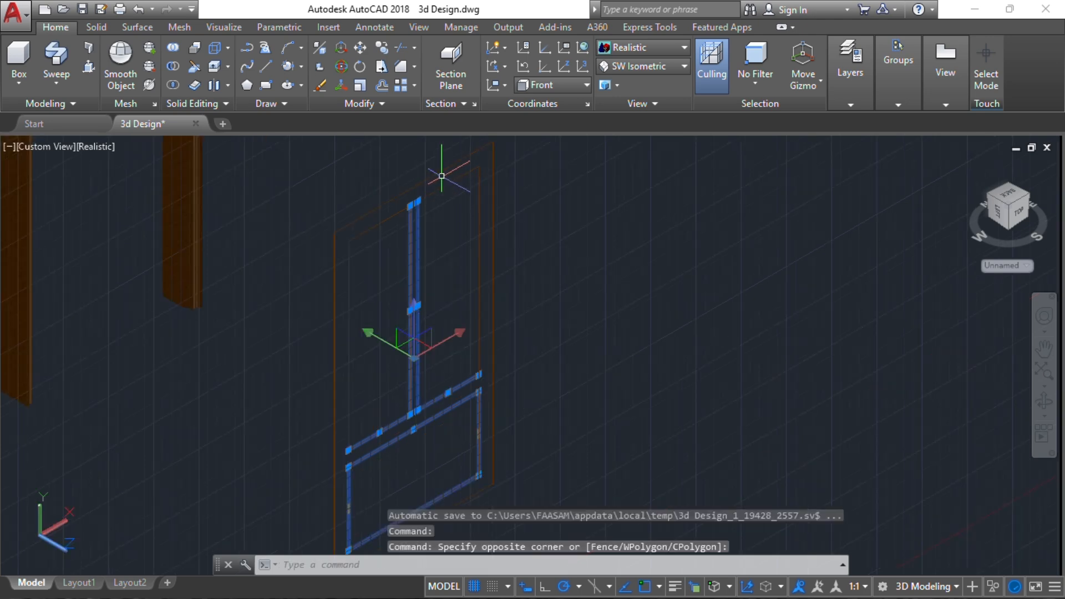
{"action": "left_click", "coordinate": [444, 176]}
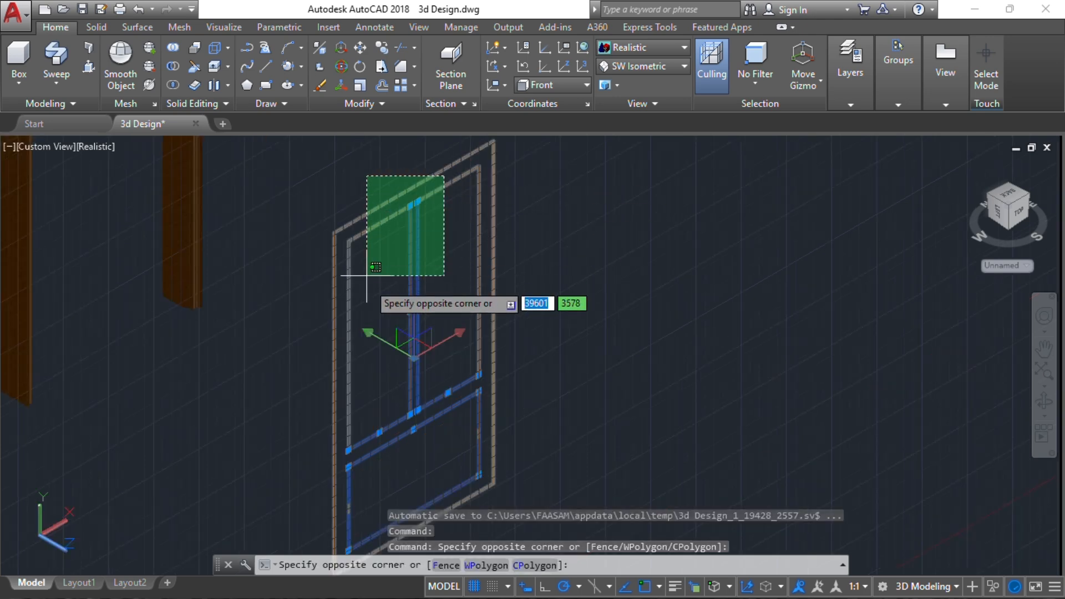
{"action": "left_click", "coordinate": [325, 410]}
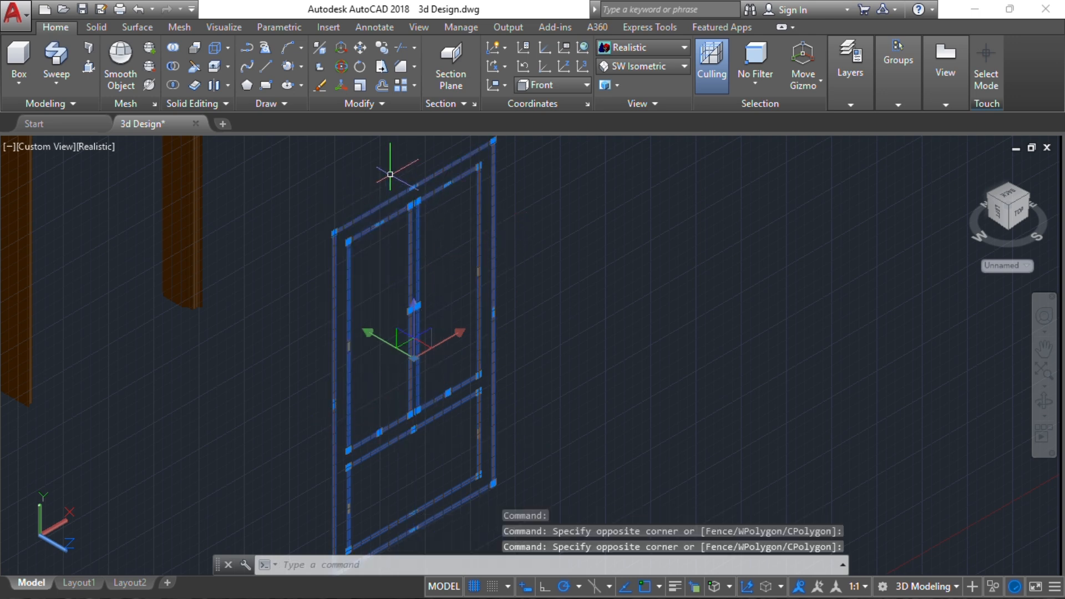
{"action": "left_click", "coordinate": [431, 173], "text": "shift"}
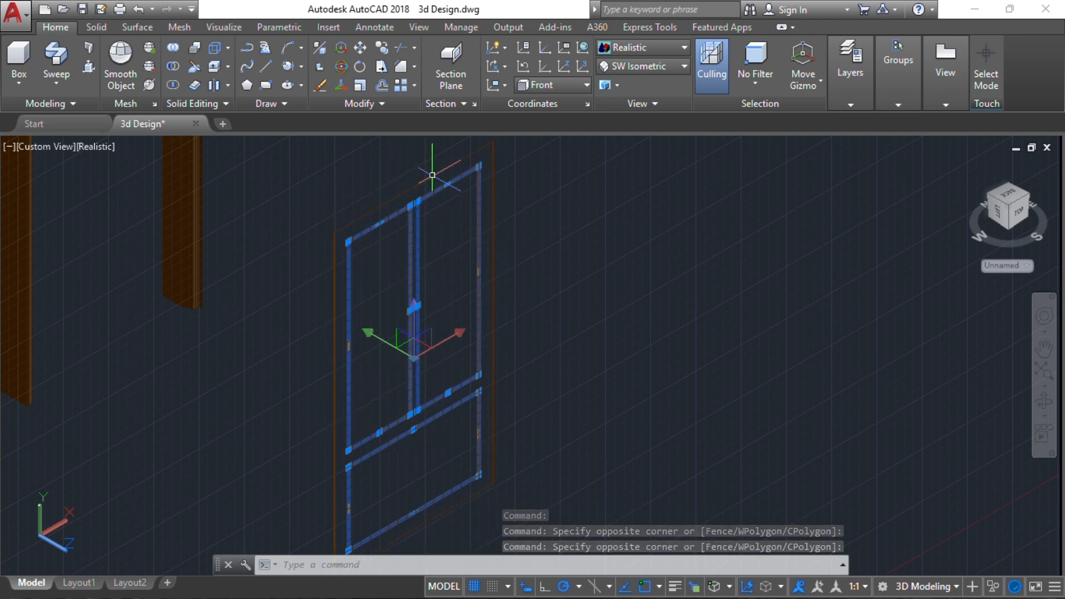
{"action": "scroll", "coordinate": [443, 337], "scroll_direction": "down", "scroll_amount": 2}
{"action": "middle_click_drag", "start_coordinate": [442, 336], "coordinate": [399, 284]}
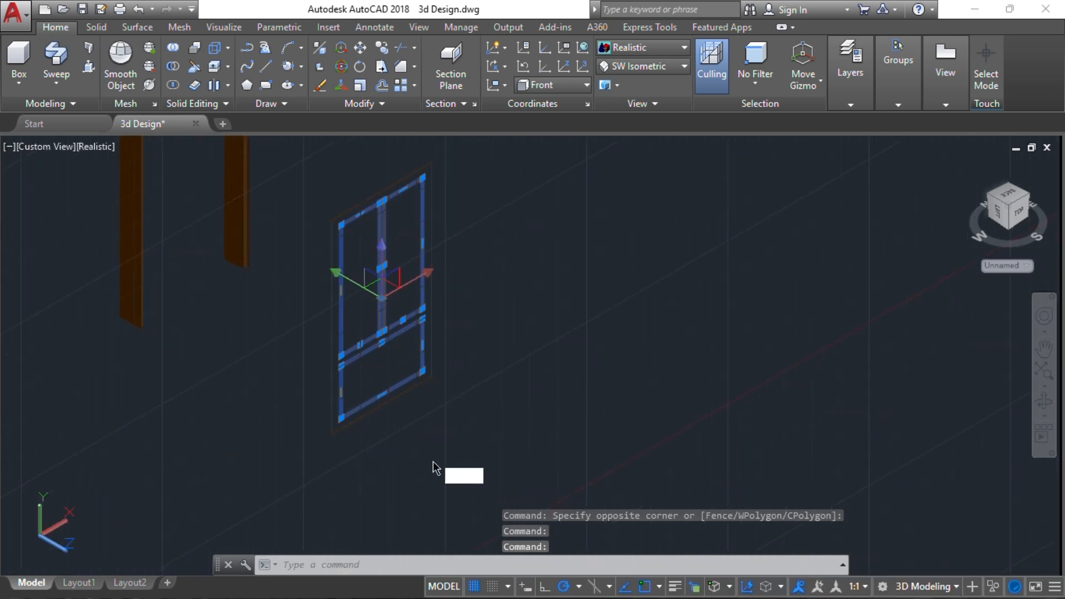
{"action": "key", "text": "Return"}
{"action": "middle_click_drag", "start_coordinate": [404, 435], "coordinate": [418, 338]}
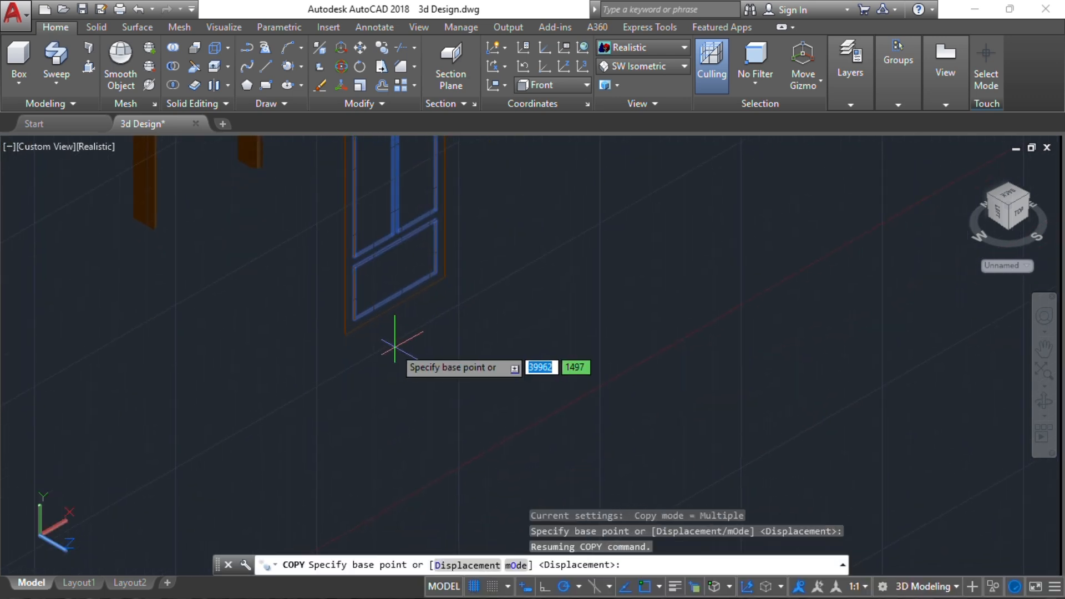
{"action": "left_click", "coordinate": [385, 333]}
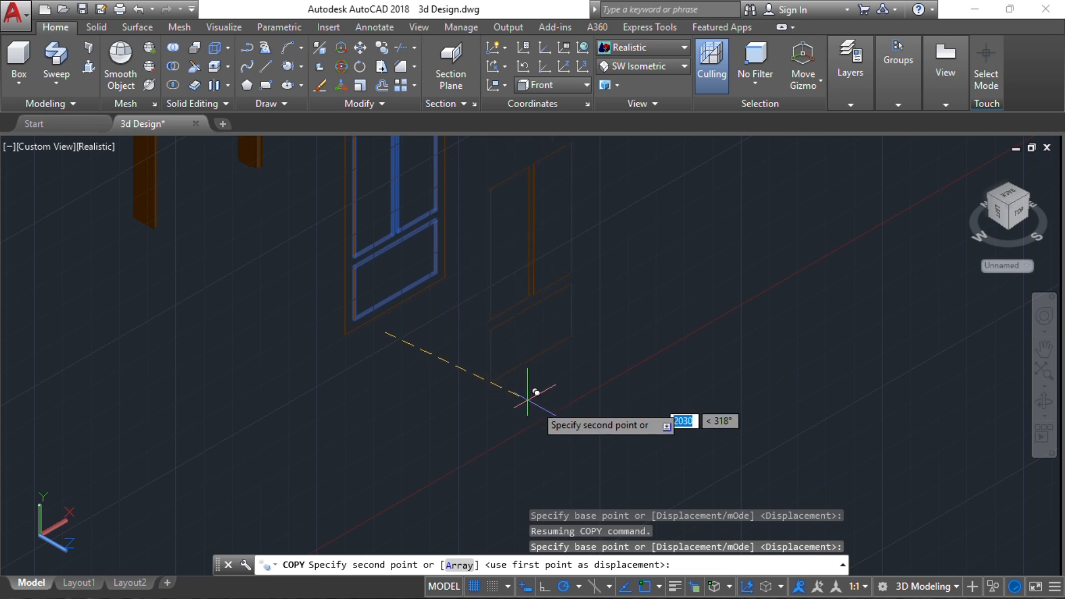
{"action": "left_click", "coordinate": [561, 427]}
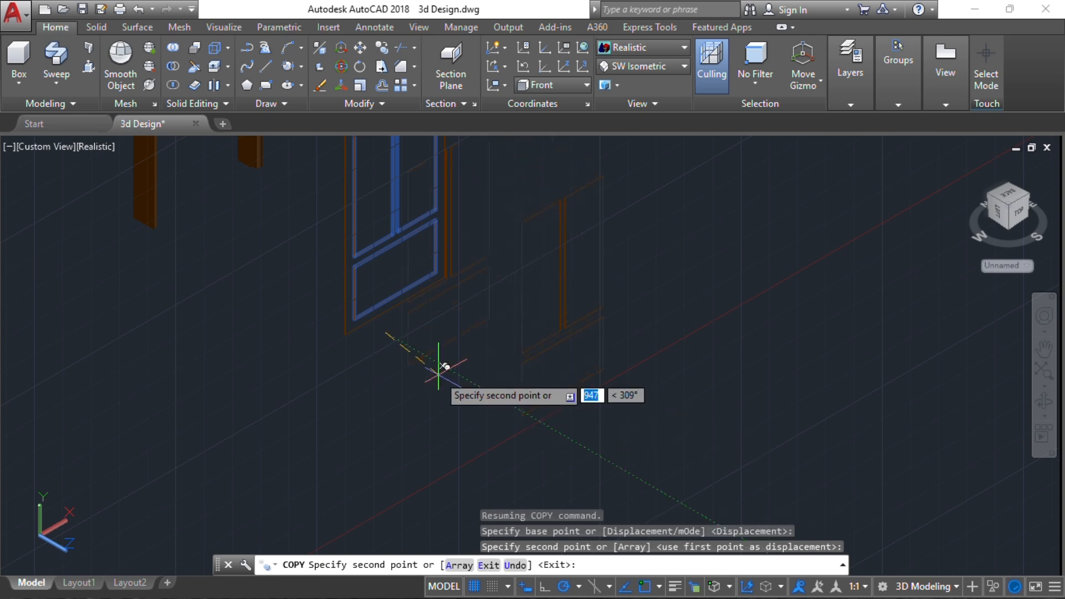
{"action": "key", "text": "Return"}
{"action": "key", "text": "Escape"}
Join all the copied panel lines into continuous outlines
{"action": "middle_click_drag", "start_coordinate": [436, 361], "coordinate": [383, 400]}
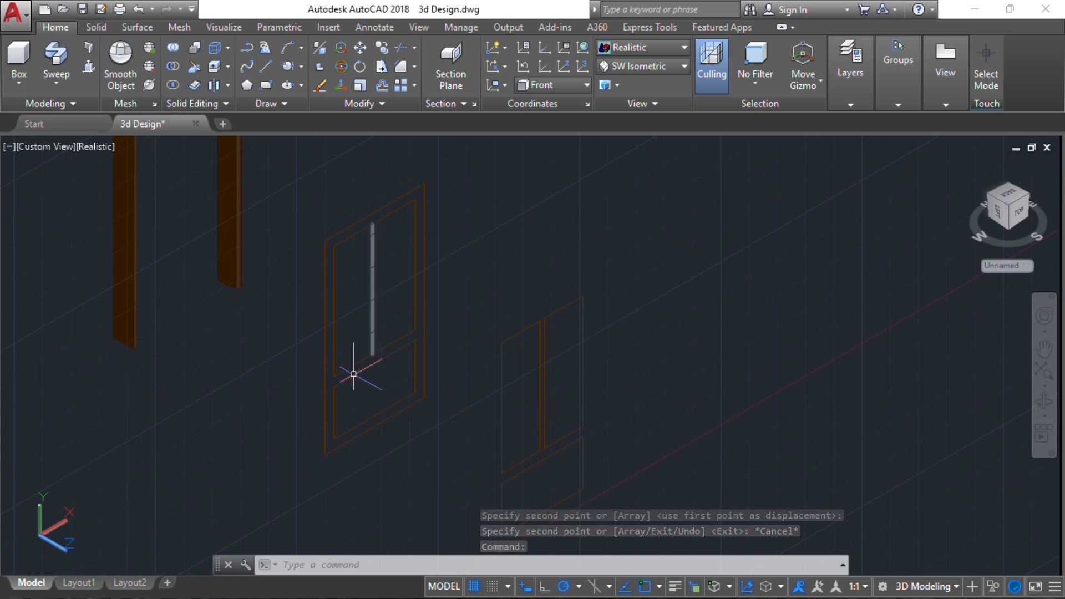
{"action": "middle_click_drag", "start_coordinate": [507, 421], "coordinate": [537, 317]}
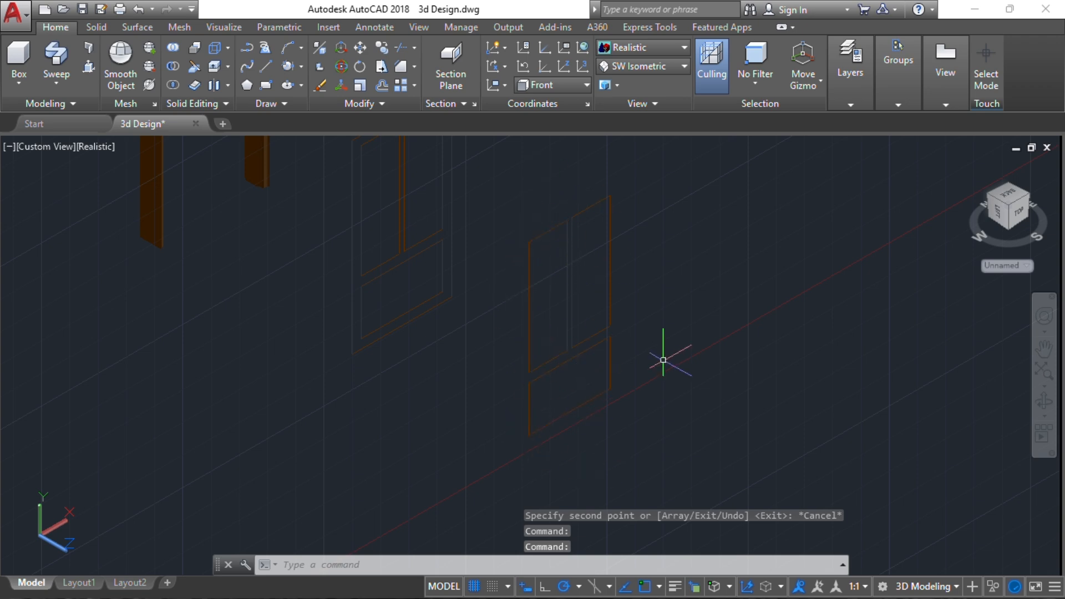
{"action": "left_click", "coordinate": [637, 445]}
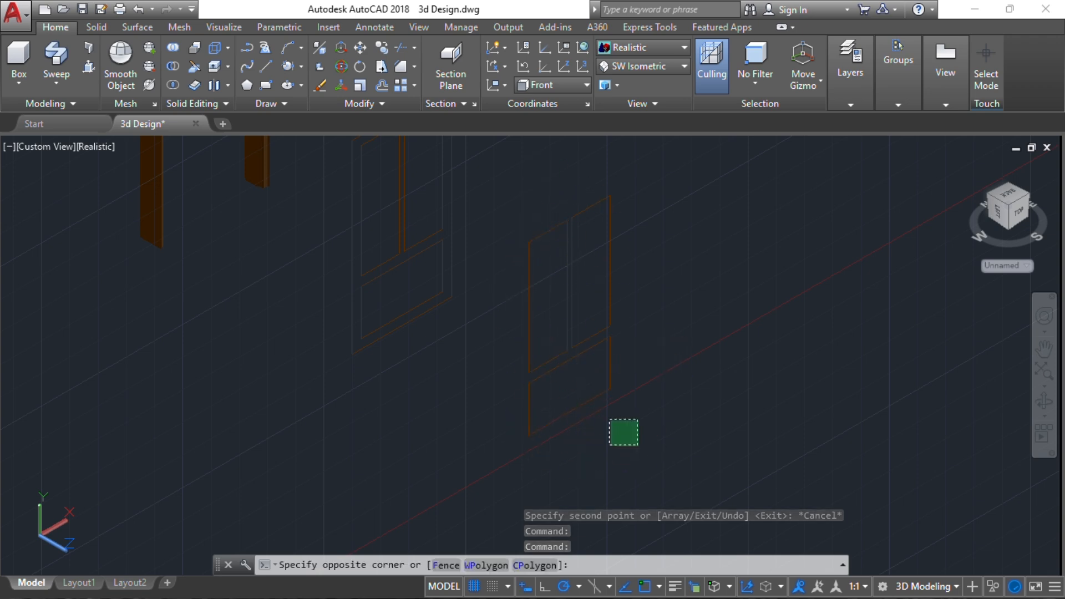
{"action": "left_click", "coordinate": [514, 183]}
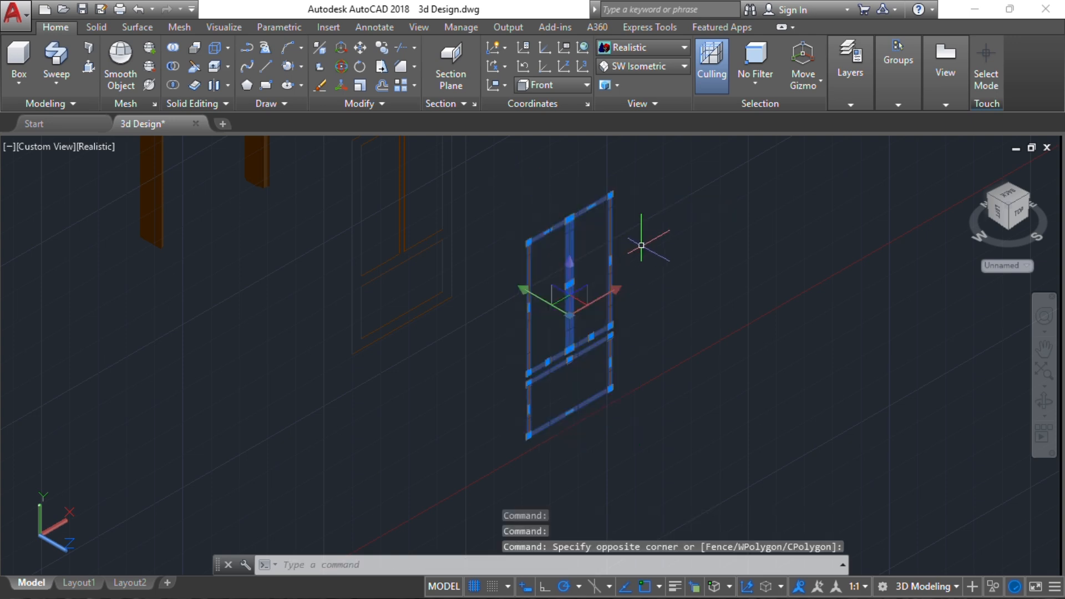
{"action": "type", "text": "j"}
{"action": "key", "text": "Return"}
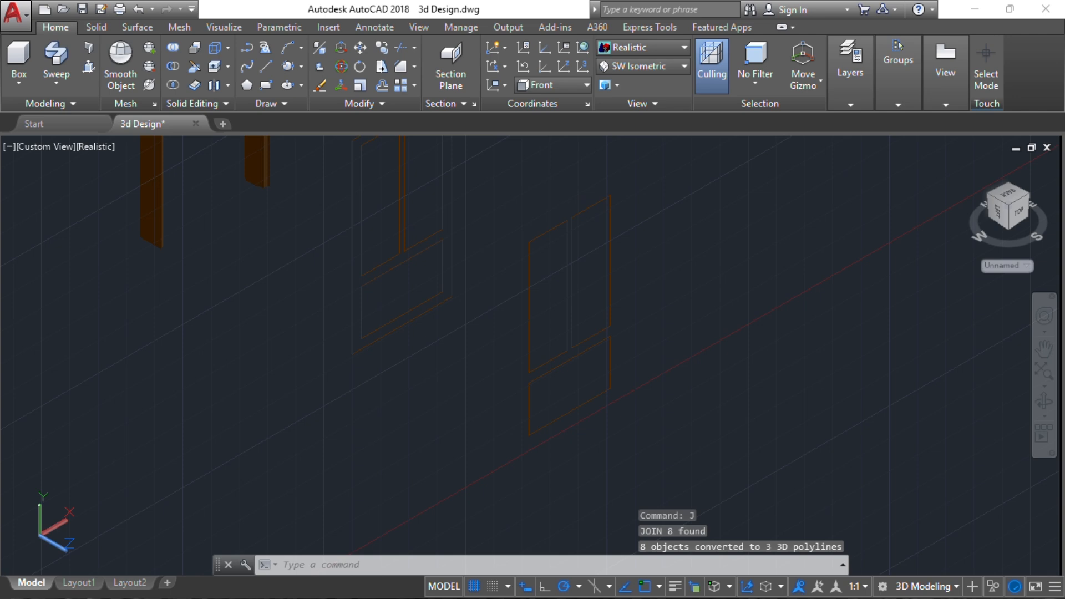
Try to offset the joined outlines of the two upper panels and the lower panel inward by 50
{"action": "left_click", "coordinate": [530, 303]}
{"action": "scroll", "coordinate": [551, 295], "scroll_direction": "down", "scroll_amount": 1}
{"action": "scroll", "coordinate": [566, 242], "scroll_direction": "up", "scroll_amount": 3}
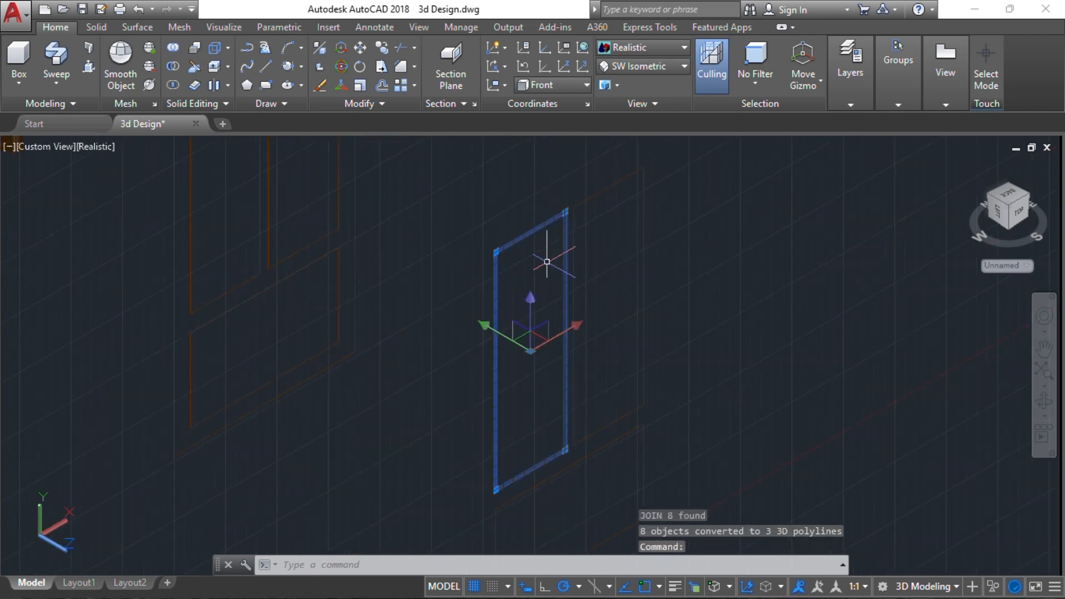
{"action": "key", "text": "Return"}
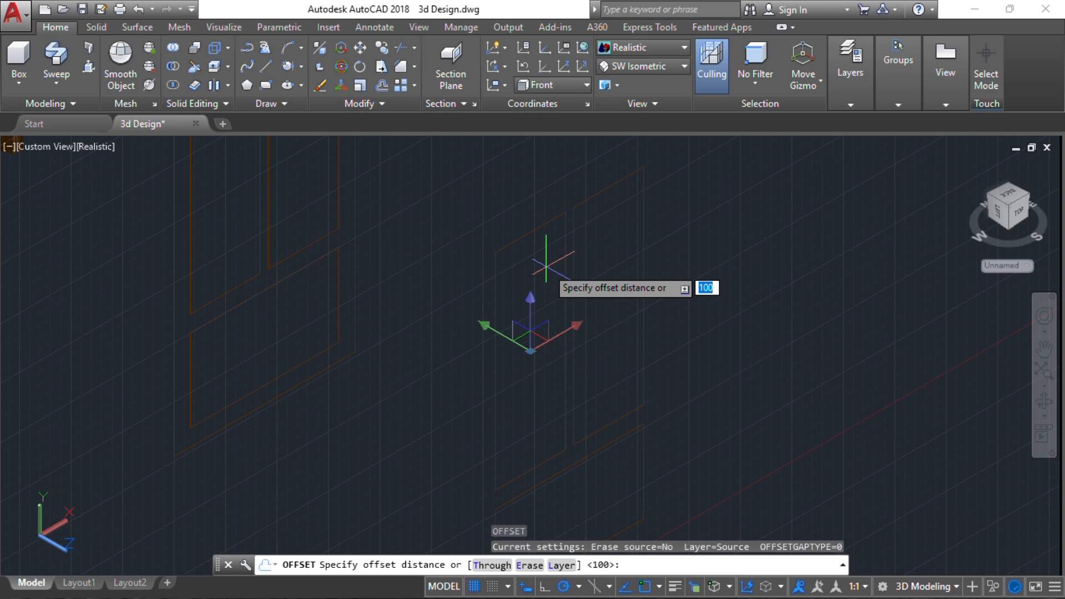
{"action": "key", "text": "Return"}
{"action": "left_click", "coordinate": [546, 267]}
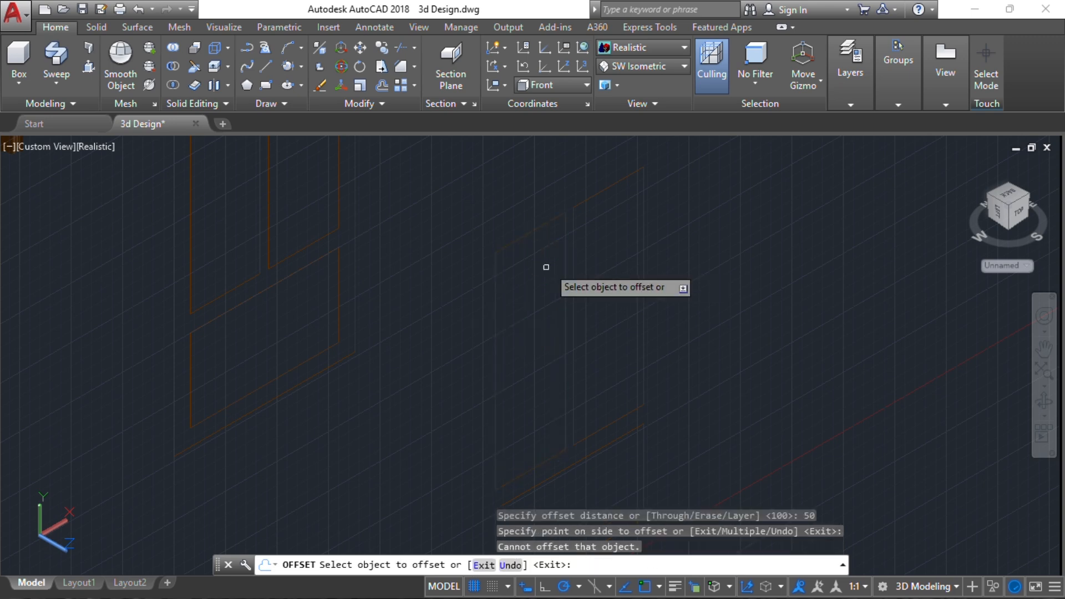
{"action": "left_click", "coordinate": [536, 224]}
{"action": "left_click", "coordinate": [542, 341]}
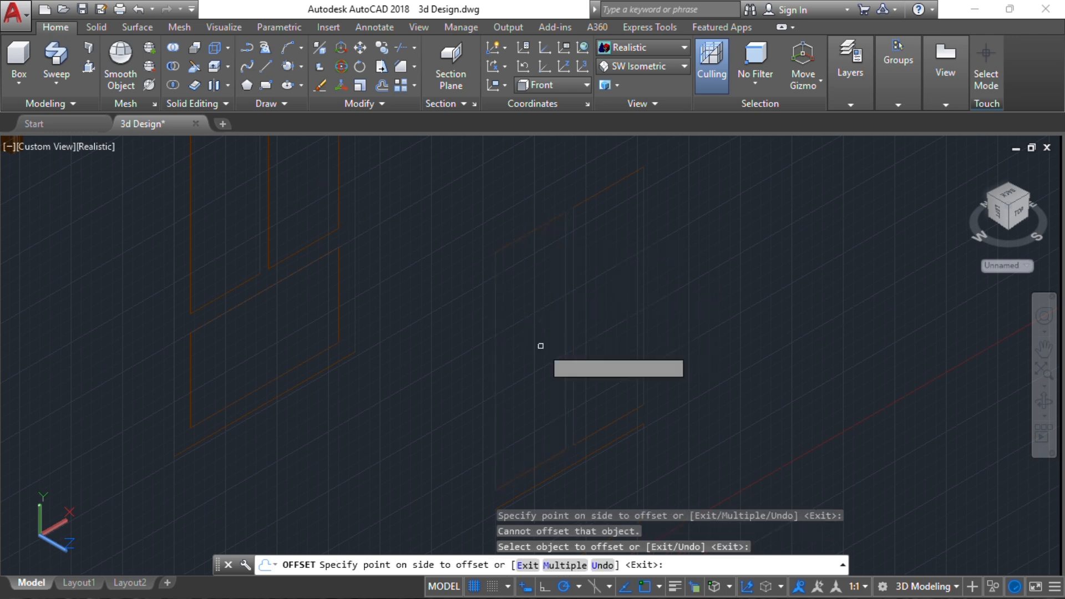
{"action": "left_click", "coordinate": [639, 168]}
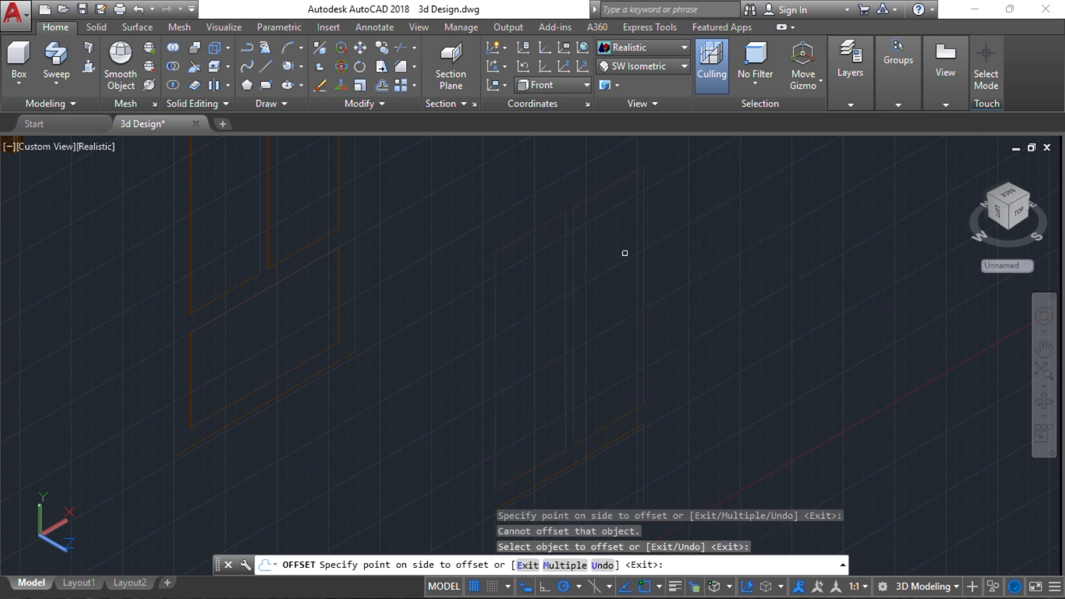
{"action": "left_click", "coordinate": [604, 328]}
{"action": "middle_click_drag", "start_coordinate": [589, 342], "coordinate": [563, 194]}
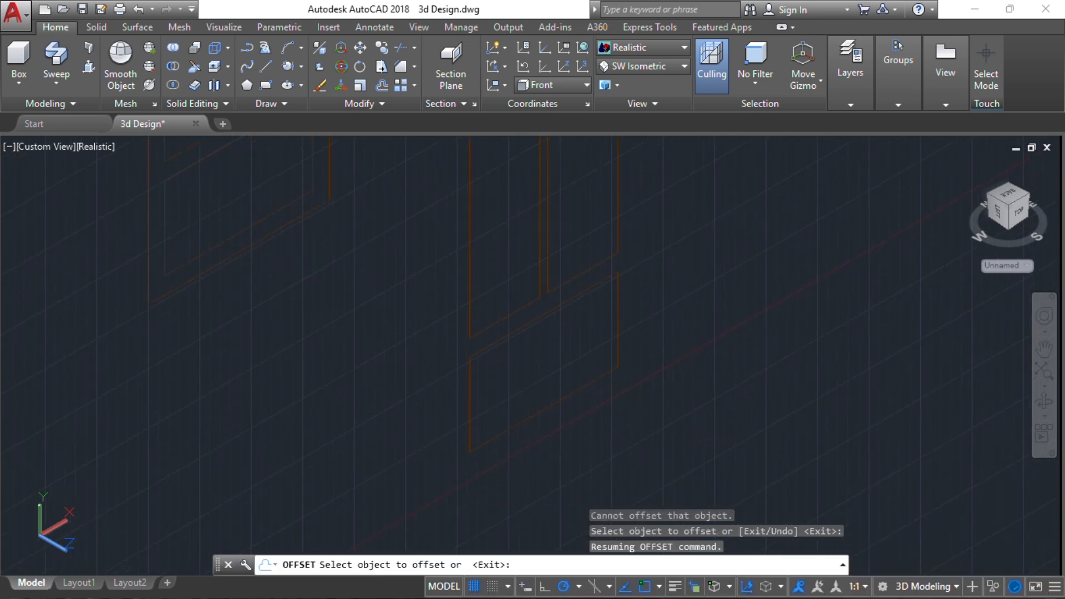
{"action": "left_click", "coordinate": [537, 310]}
{"action": "left_click", "coordinate": [551, 361]}
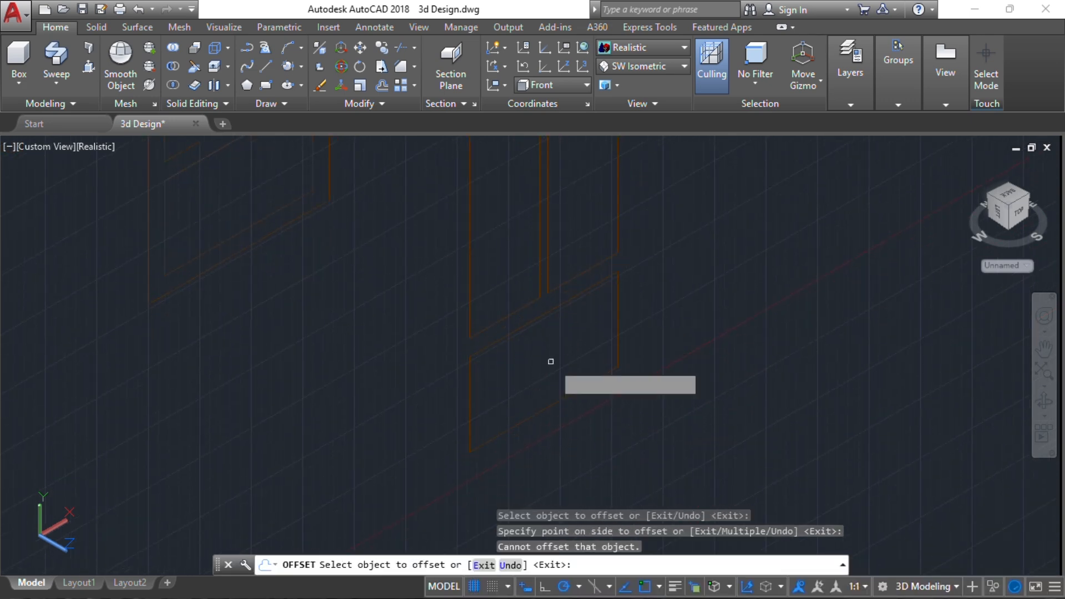
{"action": "key", "text": "Escape"}
{"action": "key", "text": "Escape"}
Explode the three joined panel outlines of the copy back into separate lines
{"action": "scroll", "coordinate": [558, 324], "scroll_direction": "down", "scroll_amount": 2}
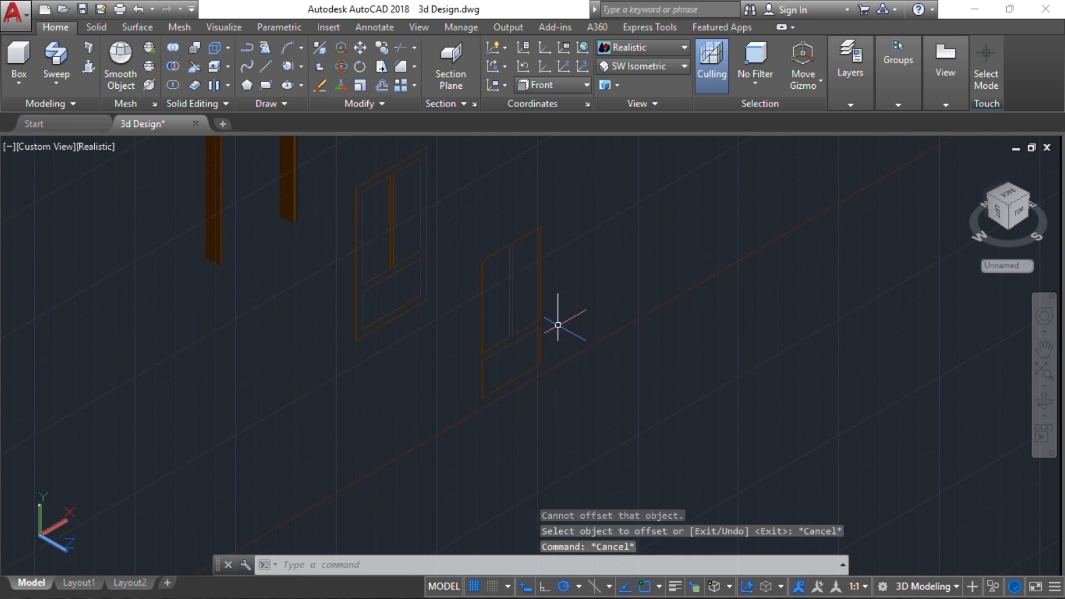
{"action": "left_click", "coordinate": [560, 410]}
{"action": "left_click", "coordinate": [443, 298]}
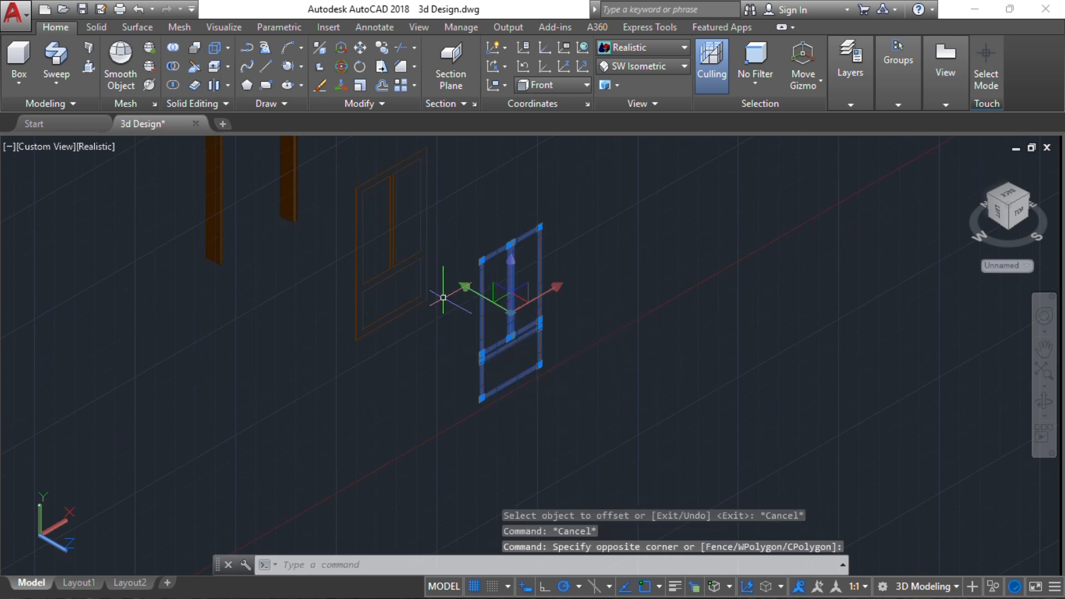
{"action": "key", "text": "Return"}
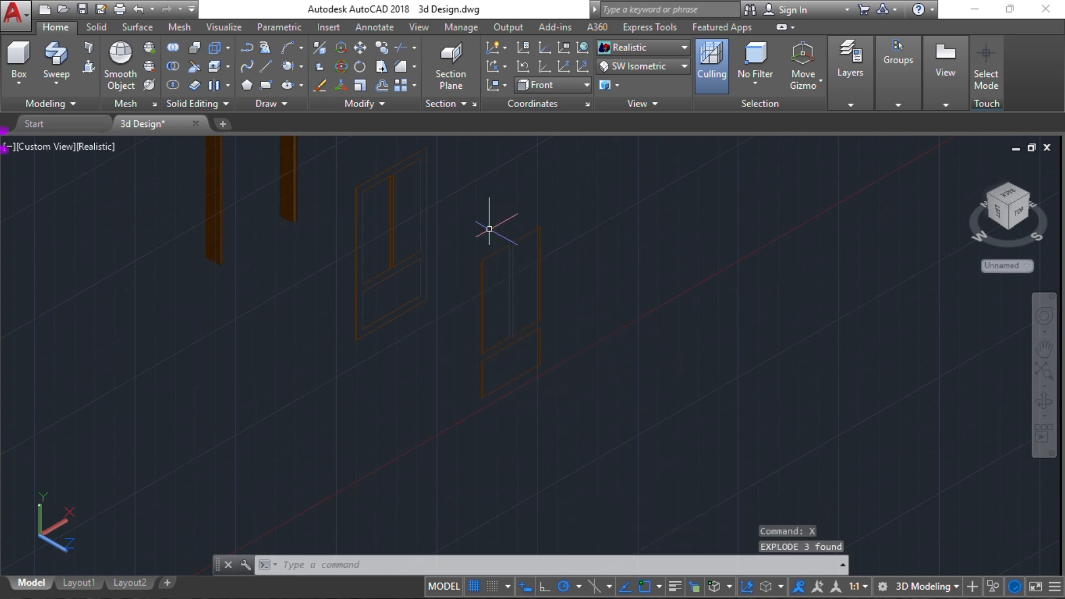
Offset the top and left edges of the copied upper-left panel inward by 50
{"action": "scroll", "coordinate": [475, 318], "scroll_direction": "up", "scroll_amount": 4}
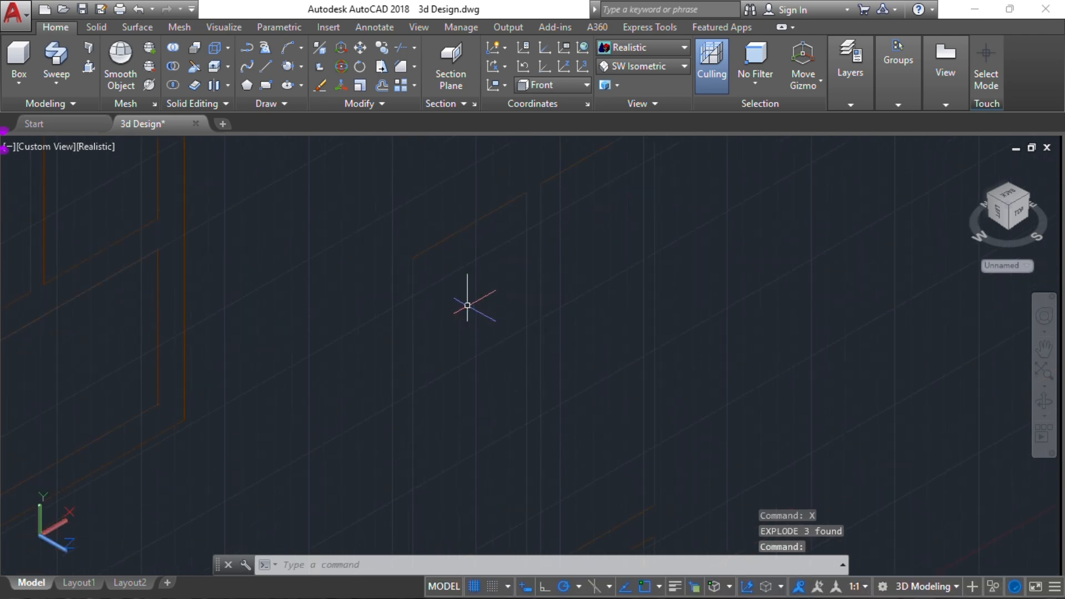
{"action": "type", "text": "o]"}
{"action": "key", "text": "Return"}
{"action": "key", "text": "Escape"}
{"action": "key", "text": "Escape"}
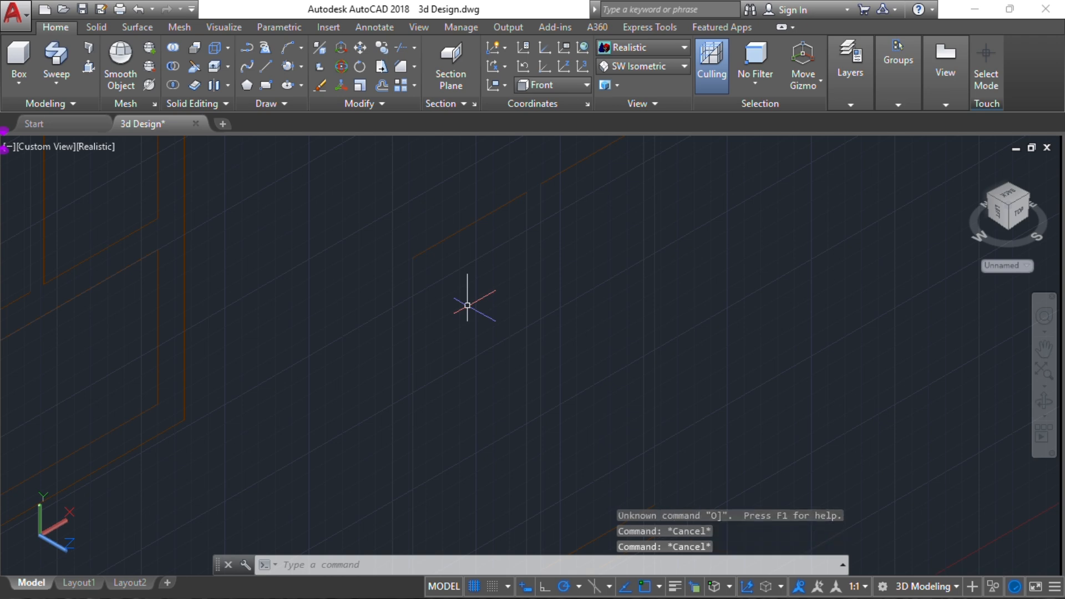
{"action": "type", "text": "o"}
{"action": "key", "text": "Return"}
{"action": "key", "text": "Return"}
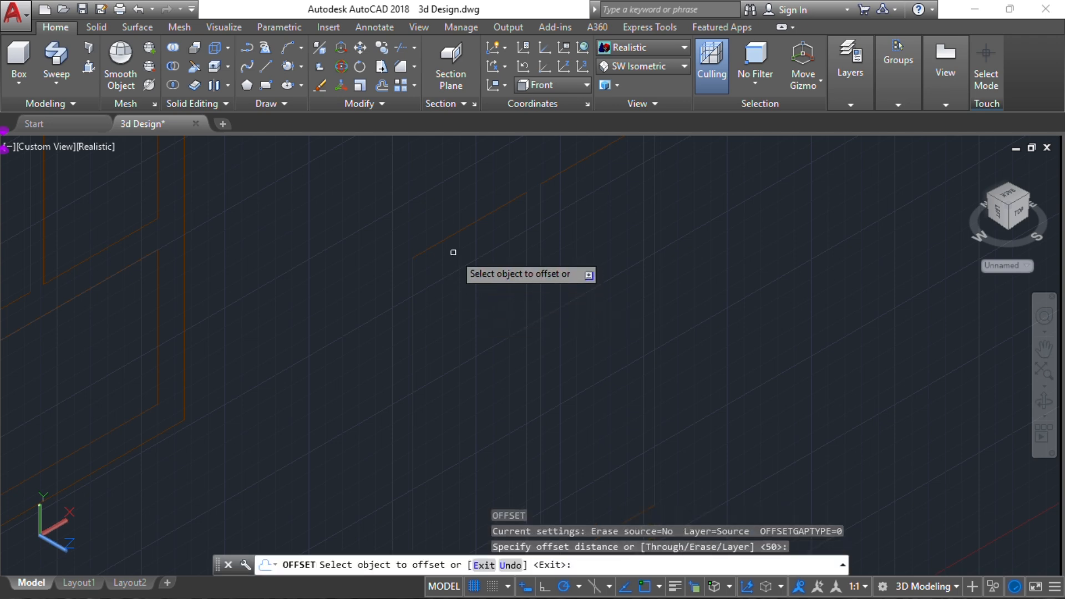
{"action": "left_click", "coordinate": [457, 233]}
{"action": "left_click", "coordinate": [455, 327]}
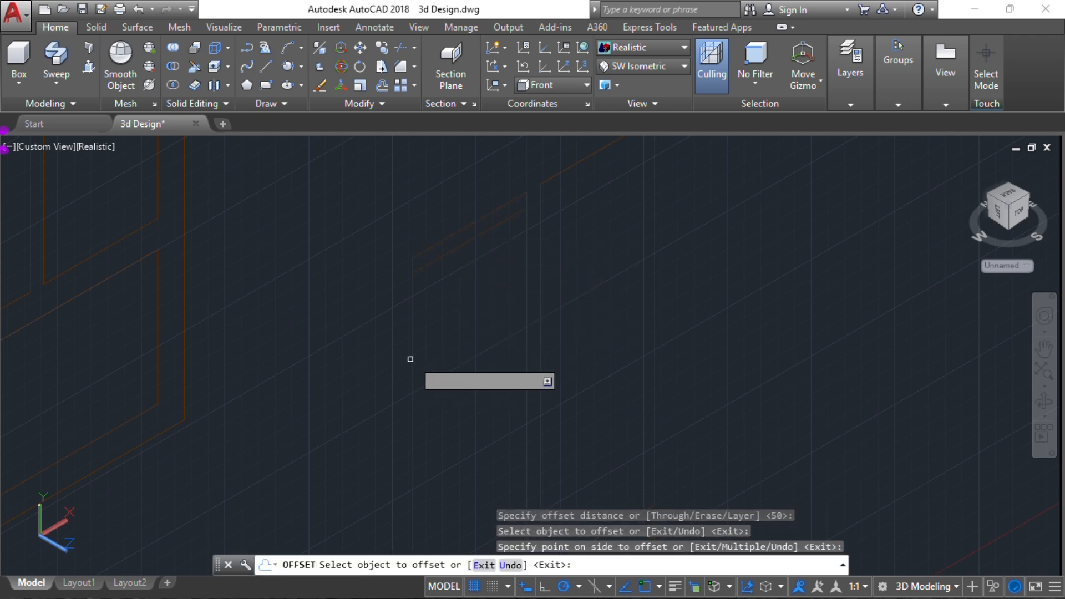
{"action": "left_click", "coordinate": [416, 357]}
{"action": "left_click", "coordinate": [469, 322]}
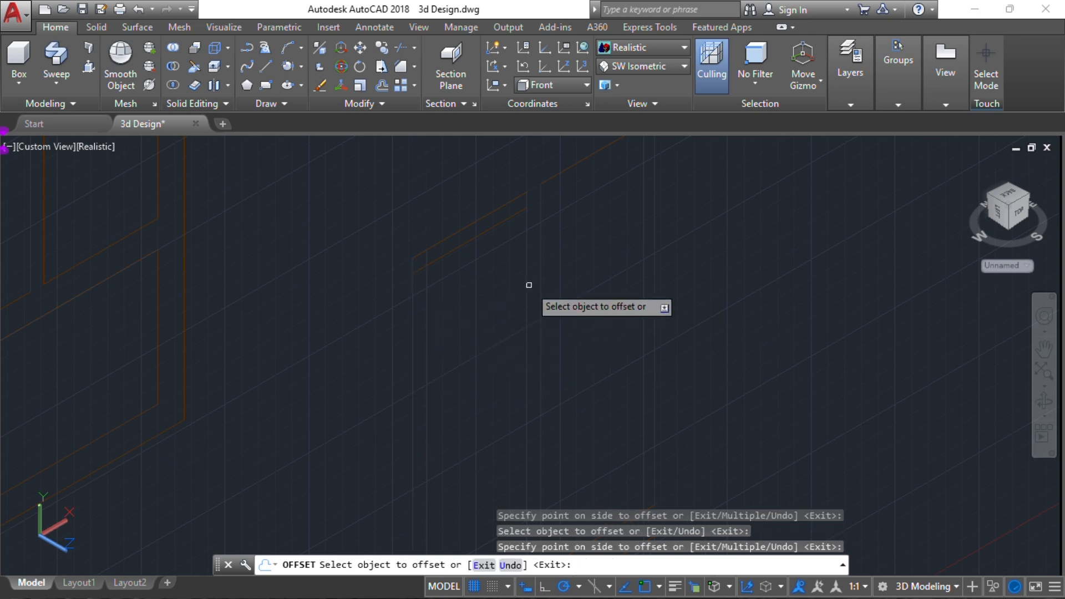
Offset the right and bottom edges of the copied upper-left panel inward by 50
{"action": "left_click", "coordinate": [528, 285]}
{"action": "left_click", "coordinate": [458, 379]}
{"action": "middle_click_drag", "start_coordinate": [459, 379], "coordinate": [451, 245]}
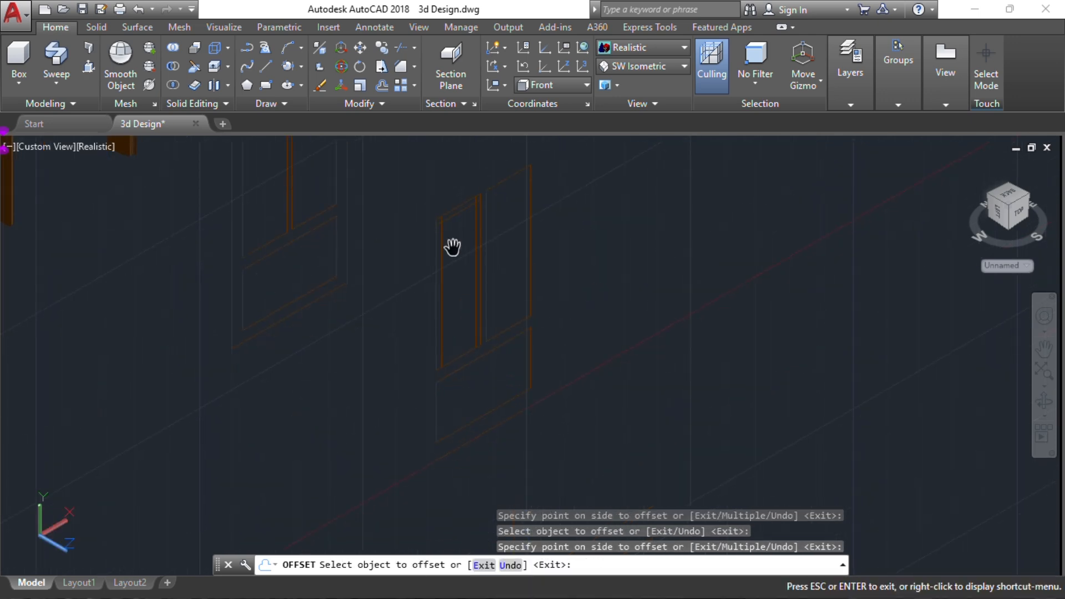
{"action": "left_click", "coordinate": [468, 352]}
{"action": "left_click", "coordinate": [452, 319]}
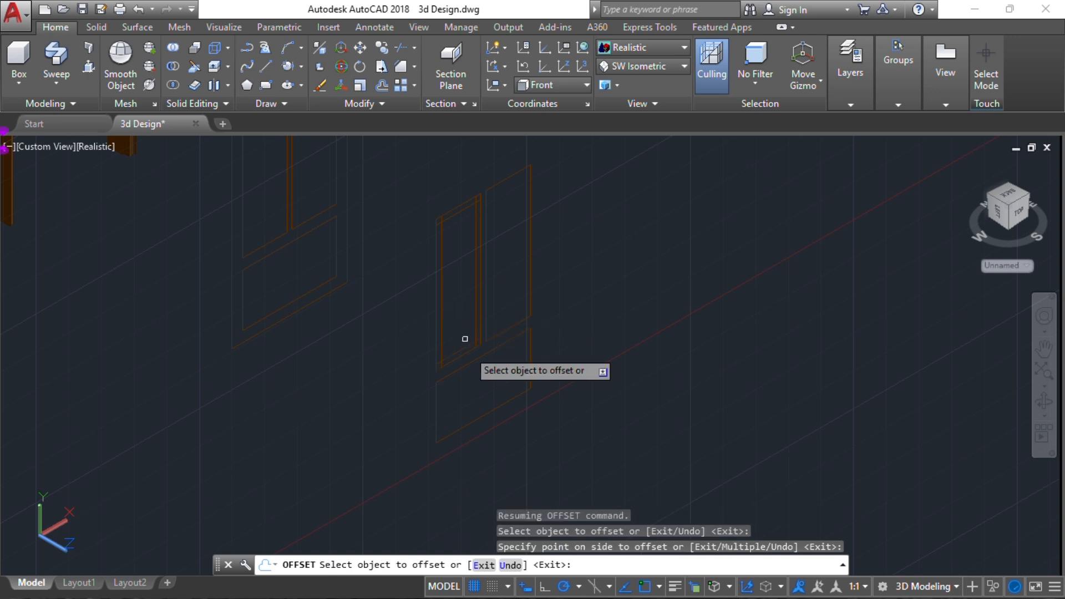
Offset all four edges of the copied lower panel inward by 50
{"action": "left_click", "coordinate": [474, 365]}
{"action": "left_click", "coordinate": [456, 410]}
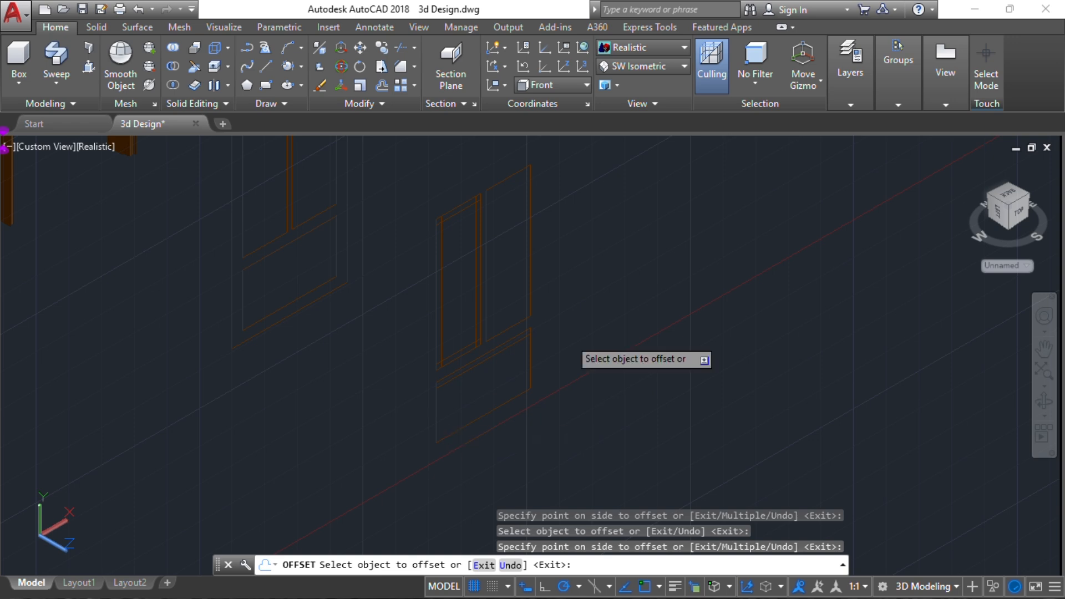
{"action": "left_click", "coordinate": [437, 383]}
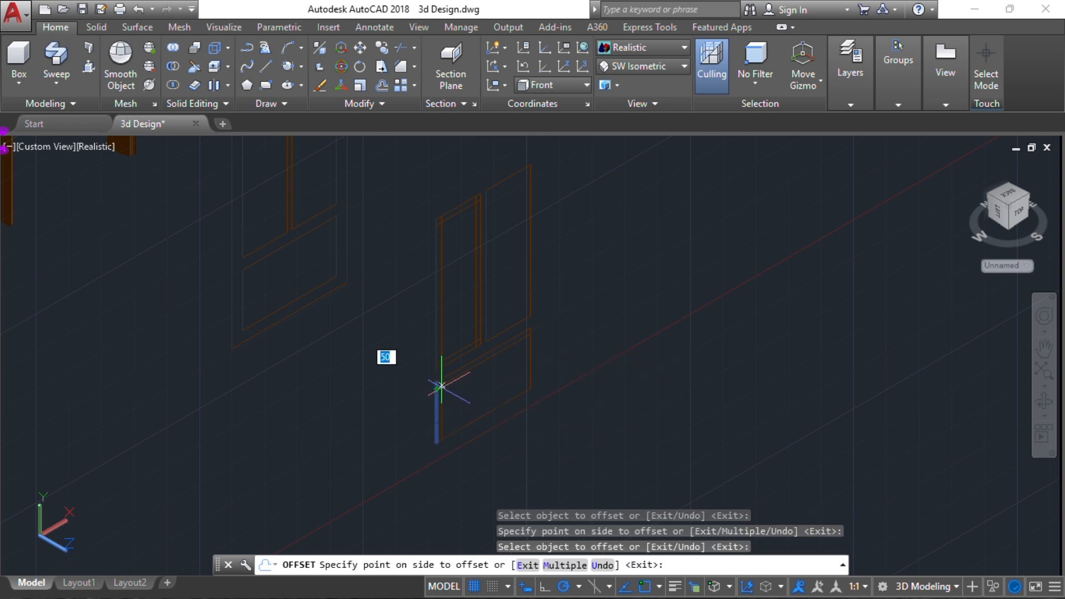
{"action": "left_click", "coordinate": [478, 376]}
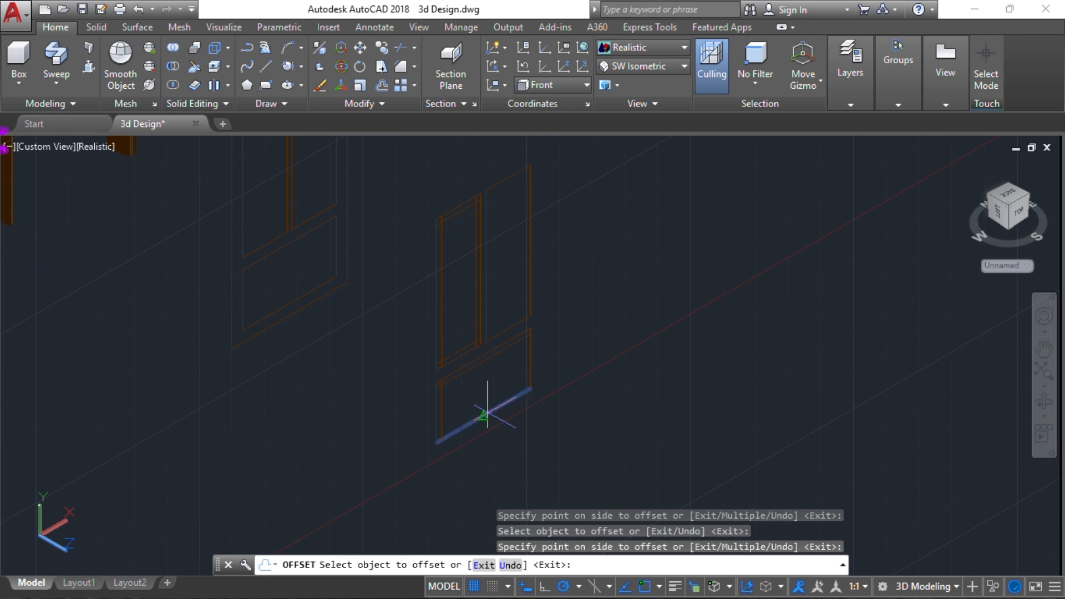
{"action": "left_click", "coordinate": [481, 413]}
{"action": "left_click", "coordinate": [478, 366]}
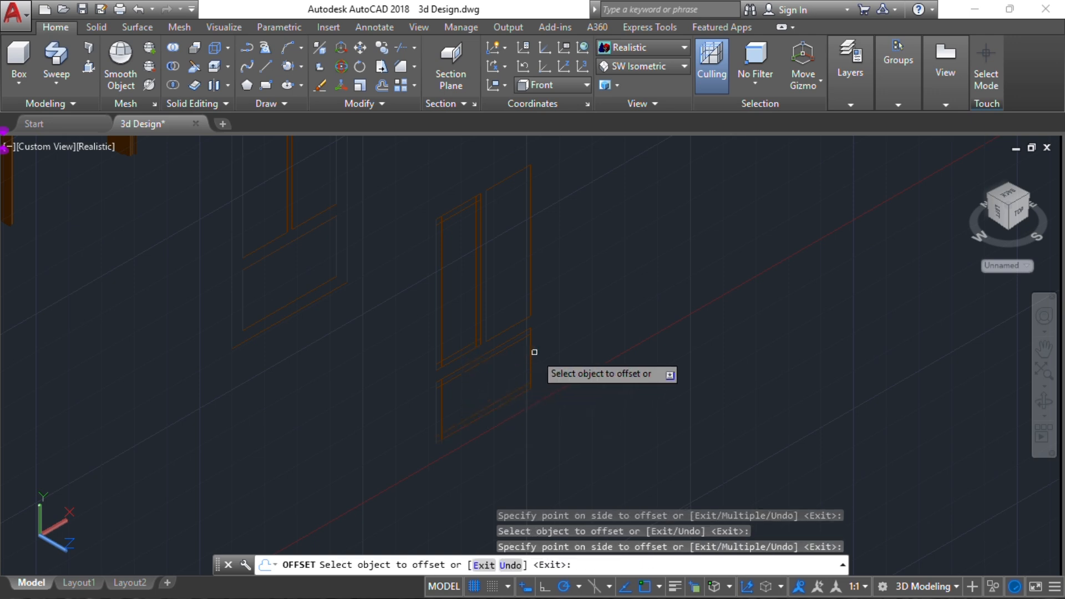
{"action": "left_click", "coordinate": [528, 353]}
{"action": "left_click", "coordinate": [493, 371]}
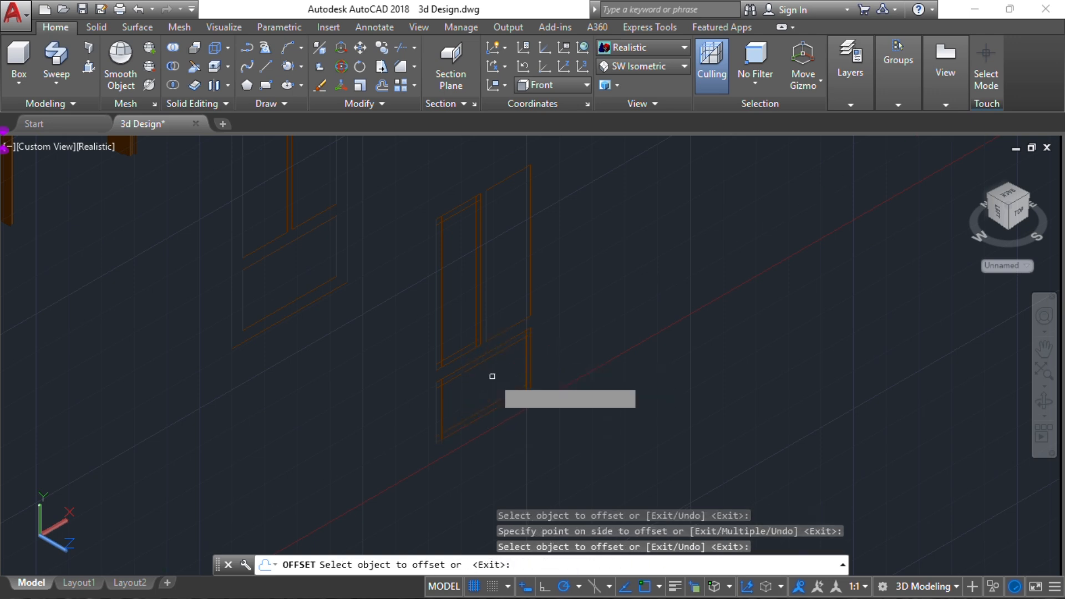